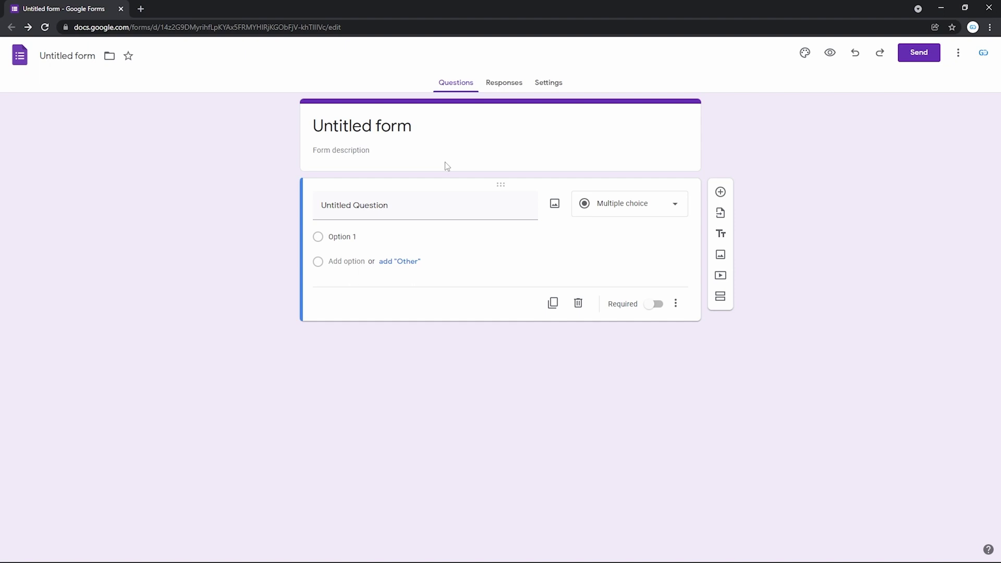
Add two blank questions, then delete both extra questions again.
{"action": "left_click", "coordinate": [721, 192]}
{"action": "left_click", "coordinate": [724, 267]}
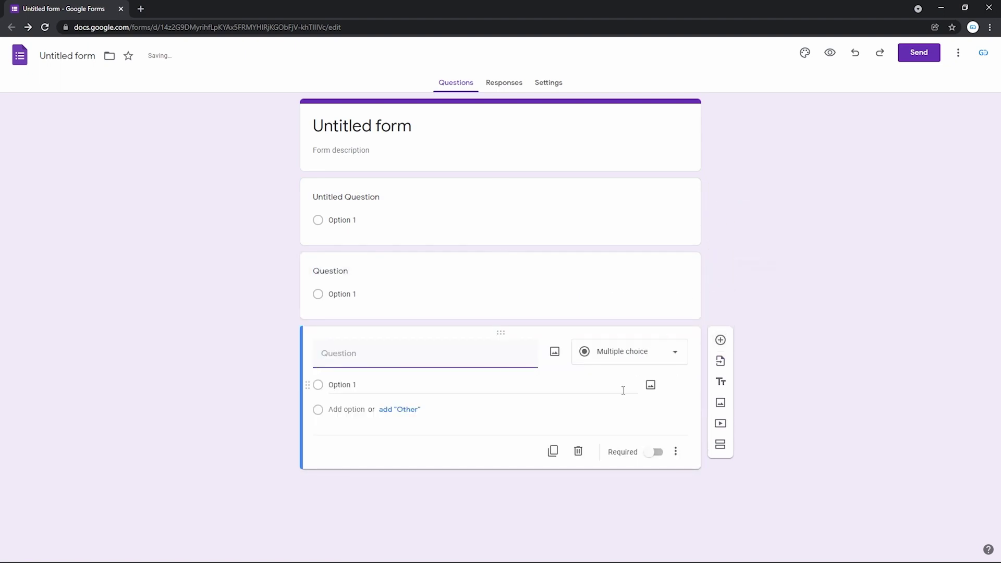
{"action": "left_click", "coordinate": [578, 451]}
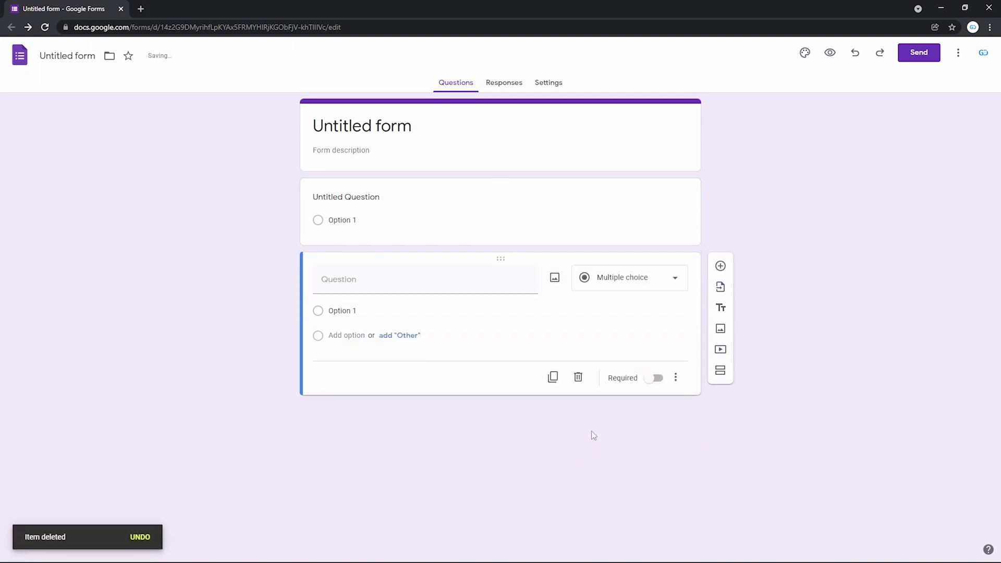
{"action": "left_click", "coordinate": [578, 377]}
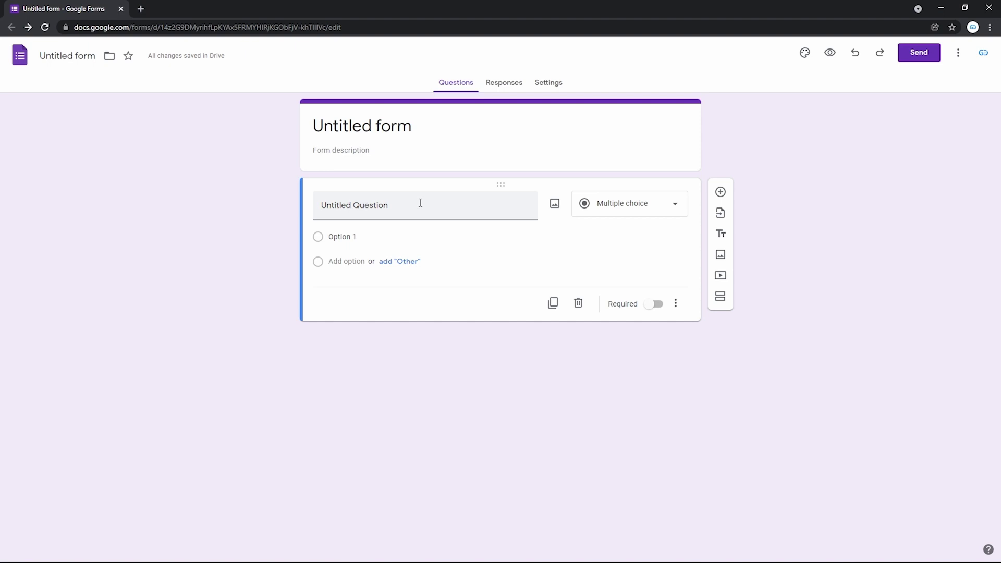
Replace the form title with 'Services Review'.
{"action": "left_click", "coordinate": [404, 129]}
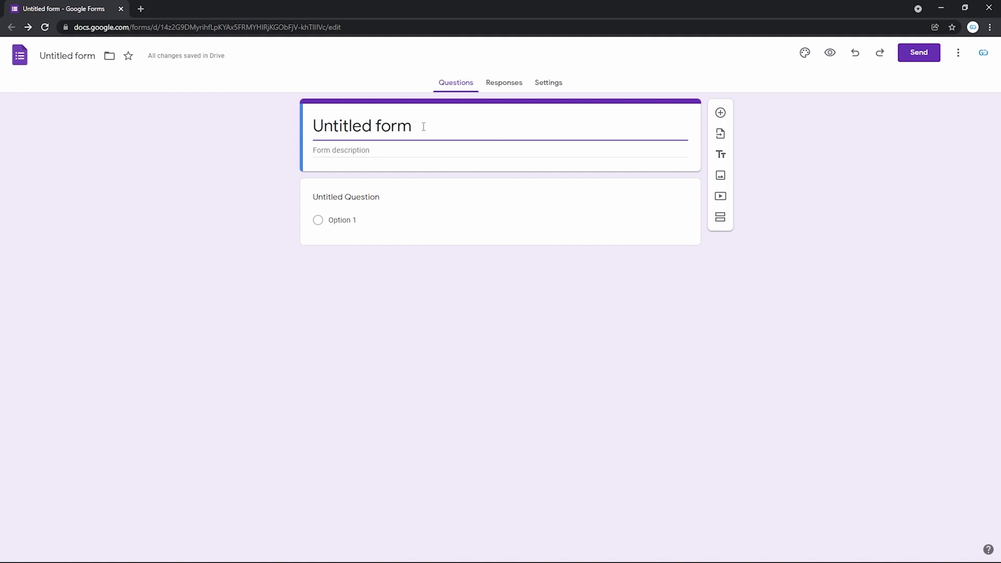
{"action": "key", "text": "ctrl+shift+Left"}
{"action": "key", "text": "ctrl+shift+Left"}
{"action": "type", "text": "S"}
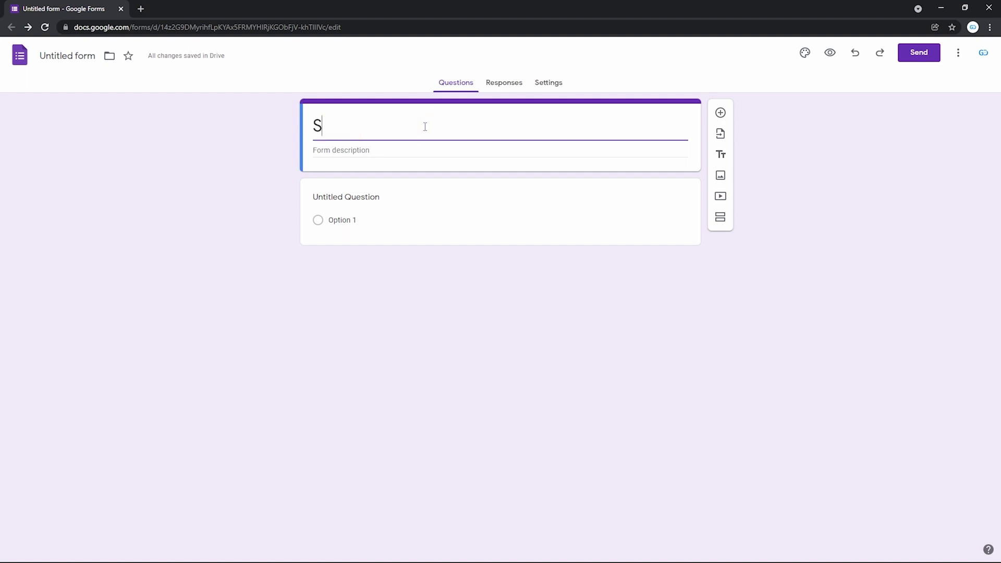
{"action": "type", "text": "ervices Review"}
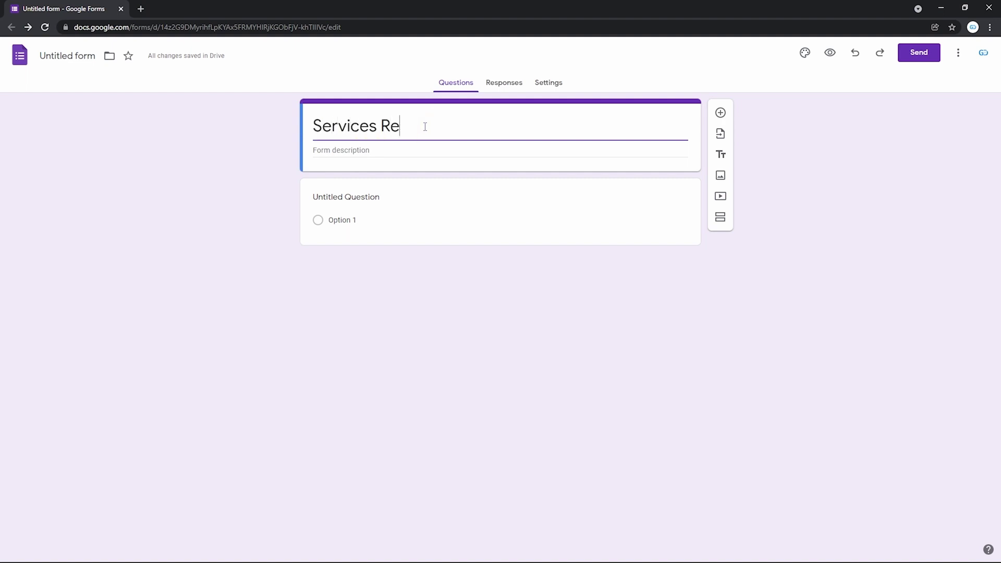
Paste 'Review for TheGooDocs Services' as the form description, removing the extra empty line.
{"action": "left_click", "coordinate": [369, 150]}
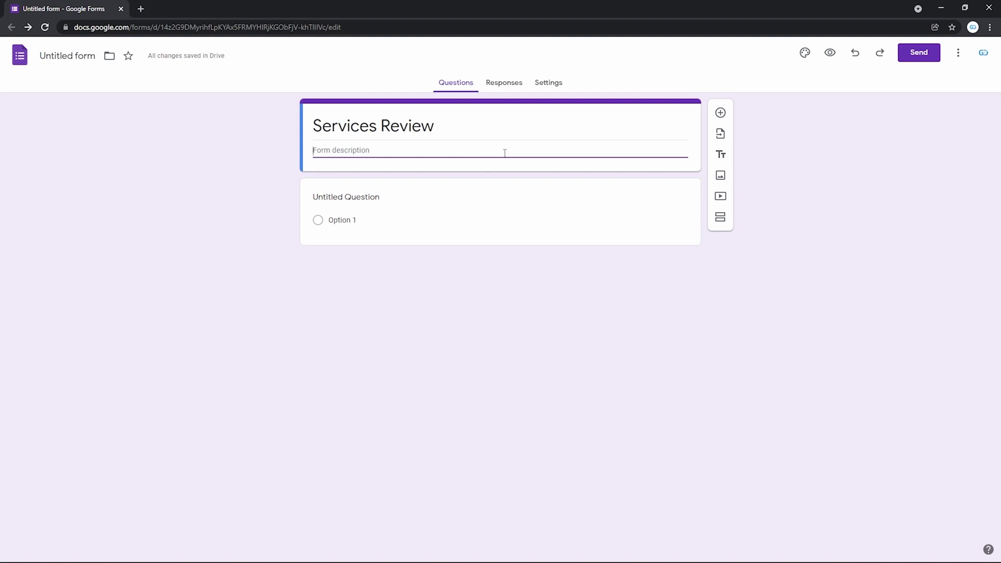
{"action": "type", "text": "Review for TheGooDocs Services"}
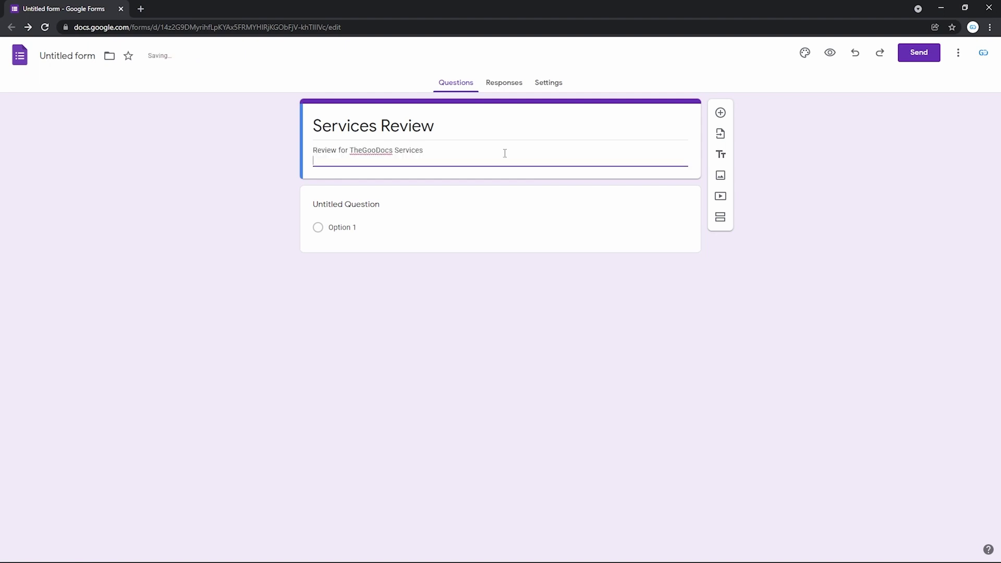
{"action": "key", "text": "BackSpace"}
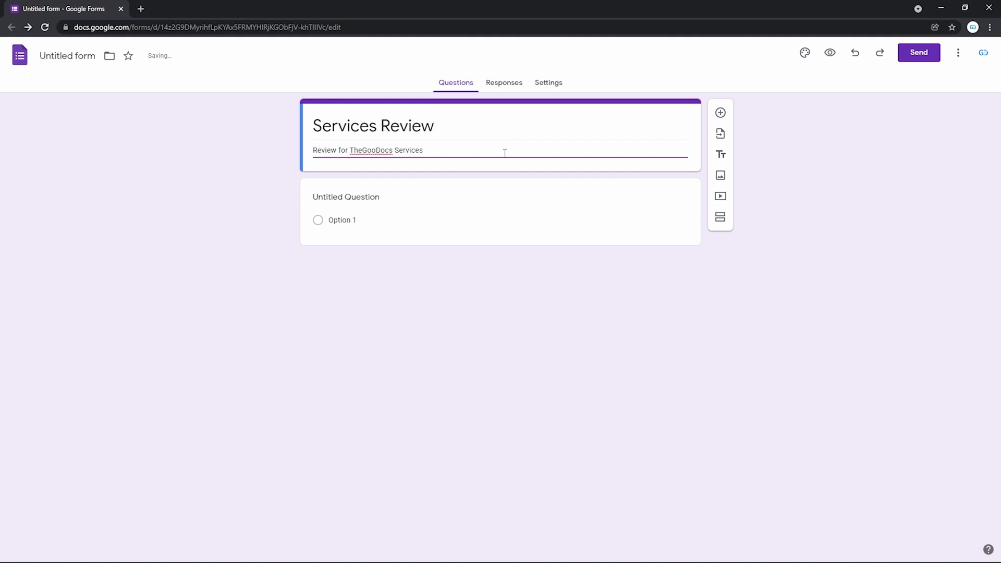
Select the untitled question and bring up the live Services Review preview beside the editor.
{"action": "left_click", "coordinate": [458, 188]}
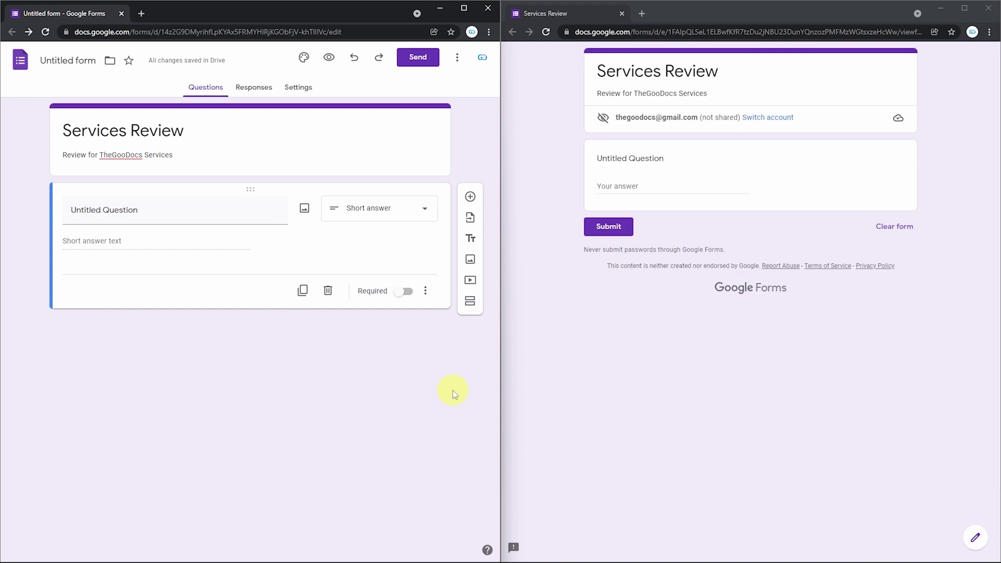
{"action": "left_click", "coordinate": [552, 371]}
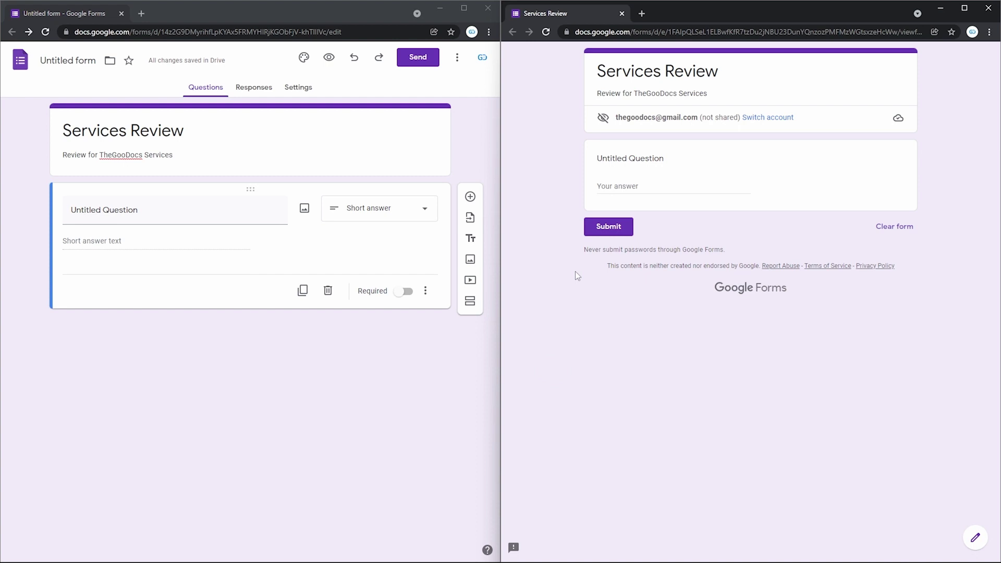
{"action": "left_click", "coordinate": [461, 125]}
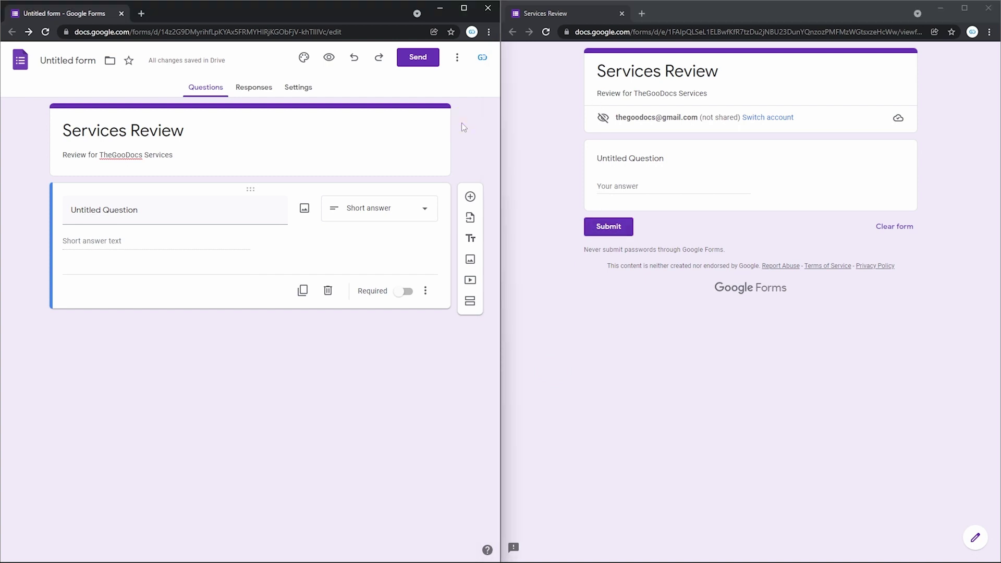
{"action": "left_click", "coordinate": [546, 127]}
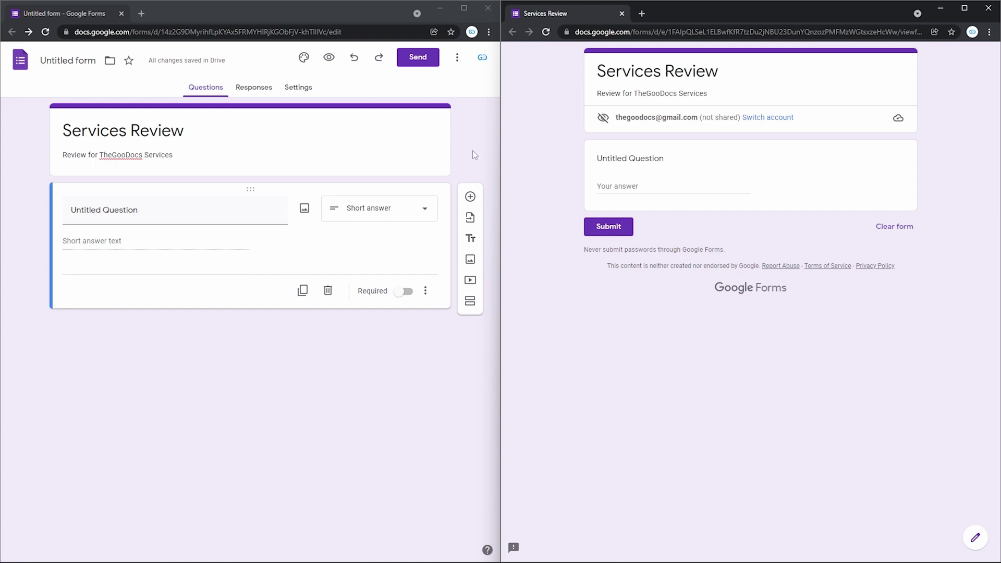
Replace the 'Untitled Question' title with 'Your experience with service'.
{"action": "left_click", "coordinate": [192, 215]}
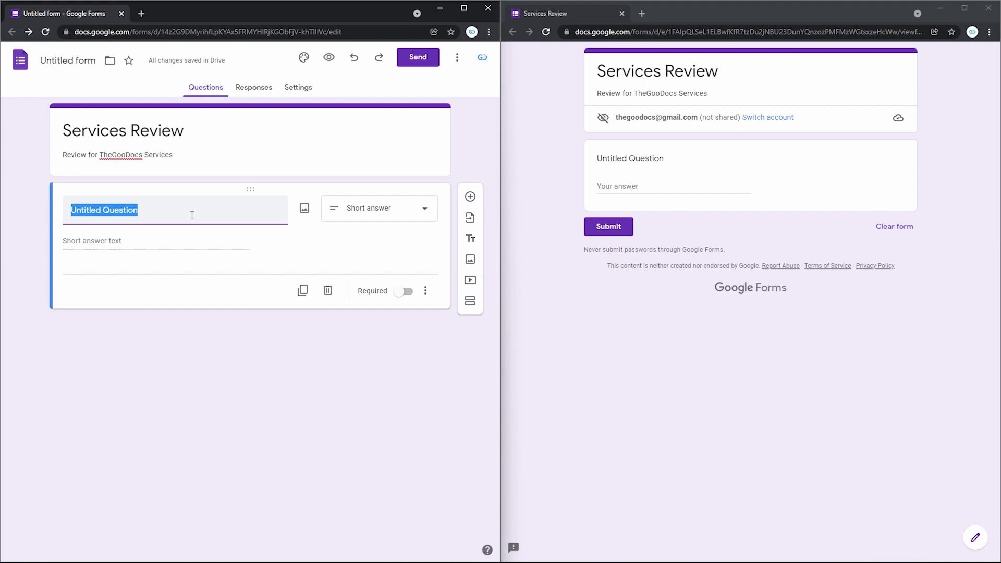
{"action": "key", "text": "BackSpace"}
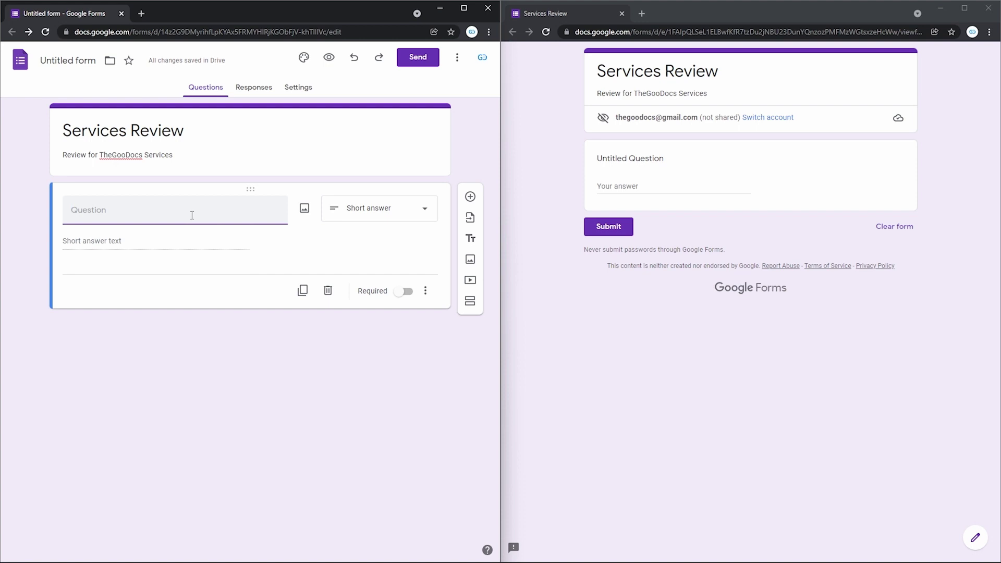
{"action": "type", "text": "Your experience with service"}
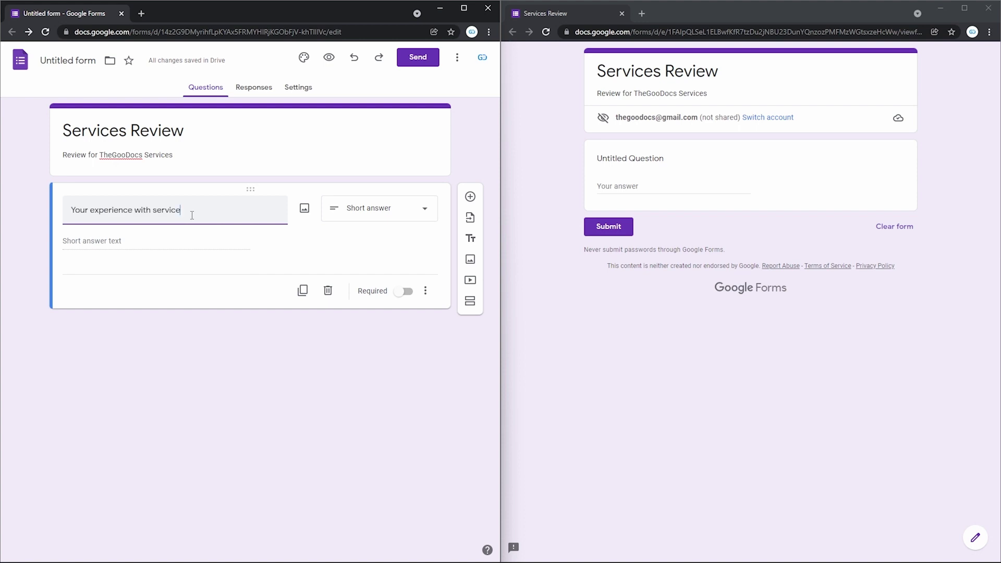
Upload logo (1).png from the desktop as the question's image and reload the preview.
{"action": "left_click", "coordinate": [304, 209]}
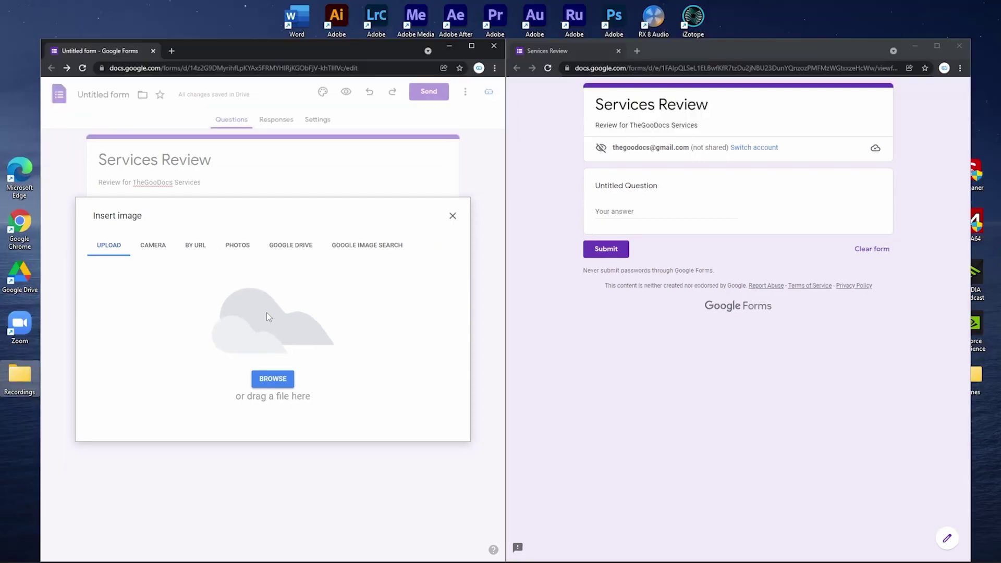
{"action": "key", "text": "super+d"}
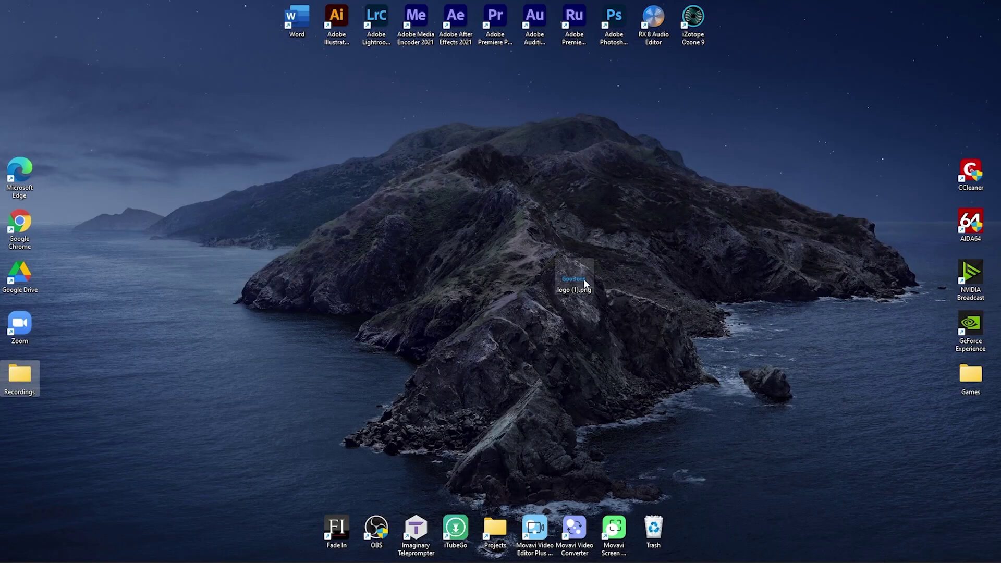
{"action": "left_click_drag", "start_coordinate": [585, 283], "coordinate": [579, 288]}
{"action": "left_click_drag", "start_coordinate": [471, 310], "coordinate": [318, 310]}
{"action": "key", "text": "super+d"}
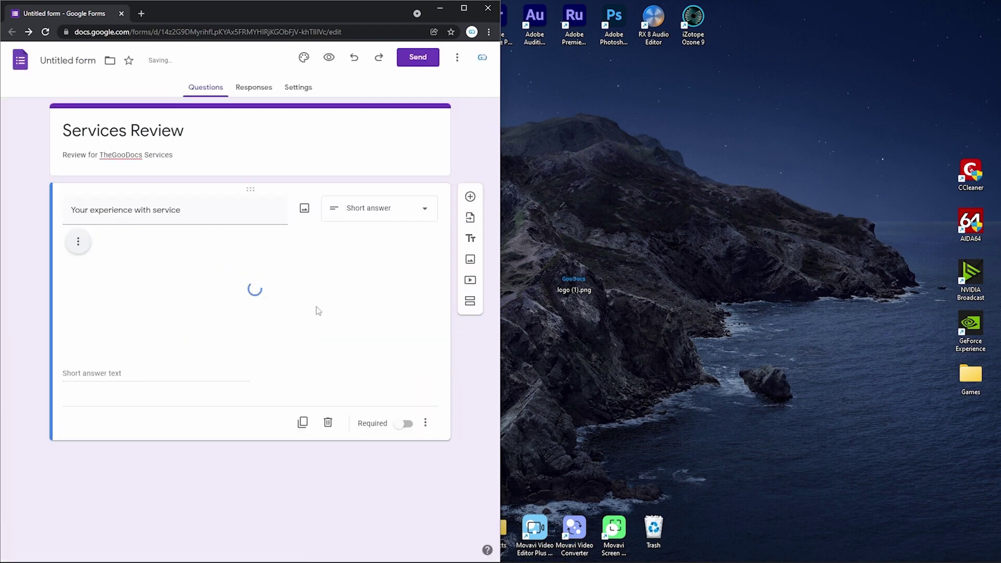
{"action": "key", "text": "alt+Tab"}
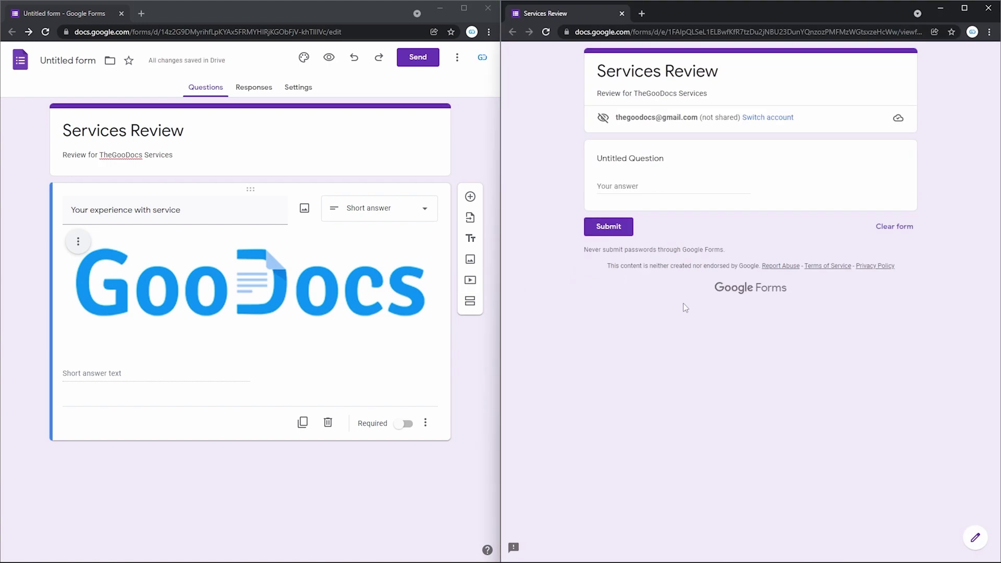
{"action": "key", "text": "F5"}
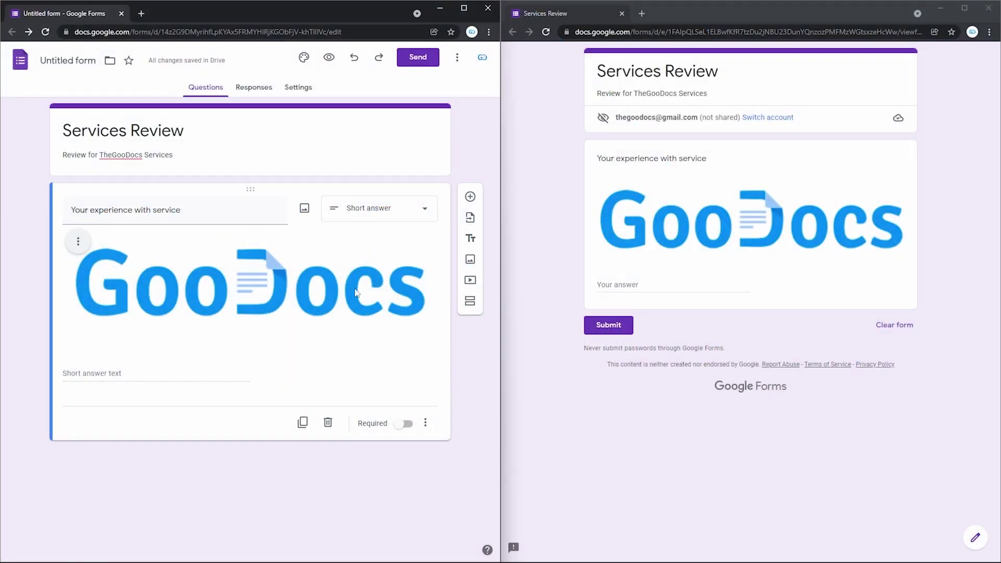
Keep the question as Short answer and reload the preview.
{"action": "left_click", "coordinate": [354, 211]}
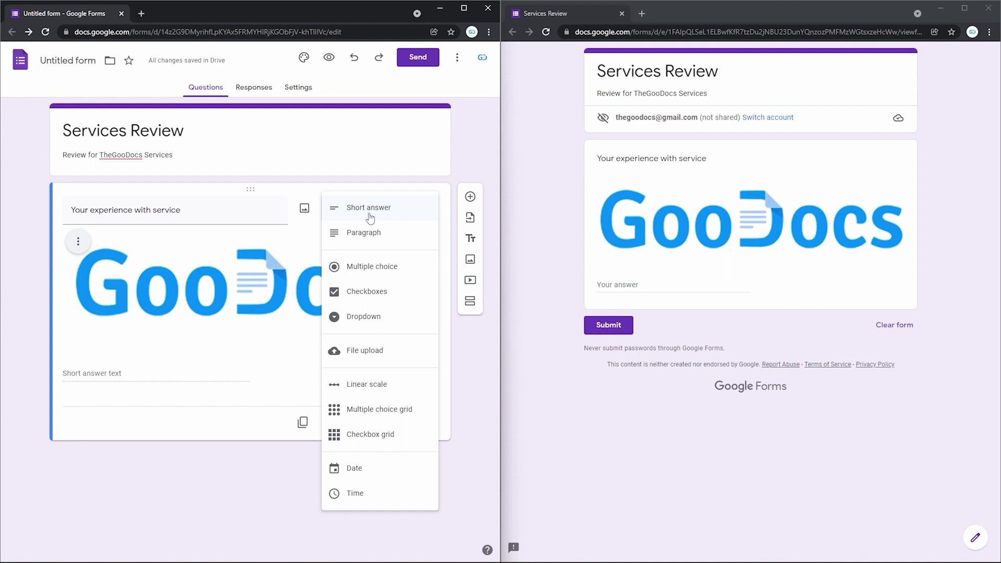
{"action": "left_click", "coordinate": [370, 217]}
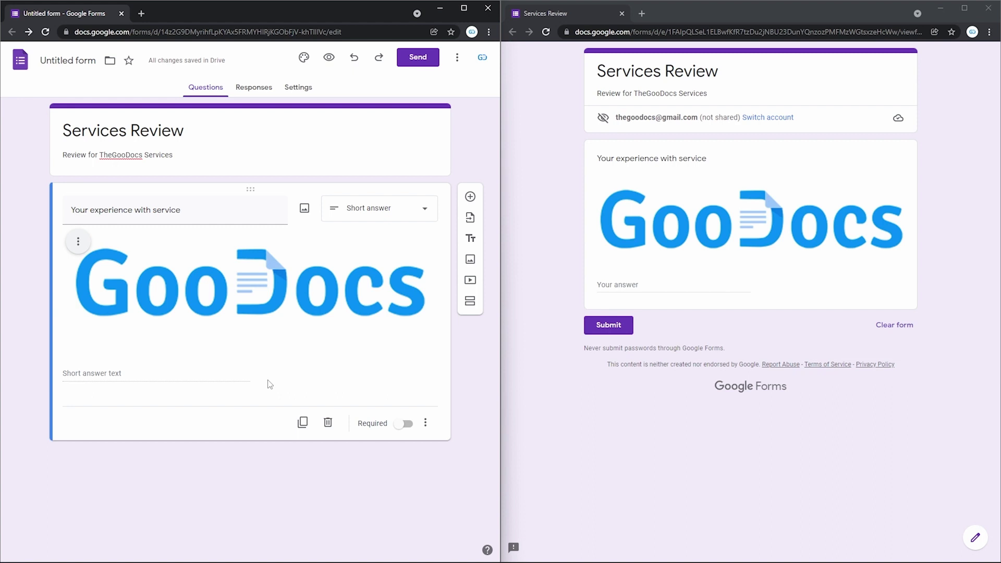
{"action": "left_click", "coordinate": [584, 388]}
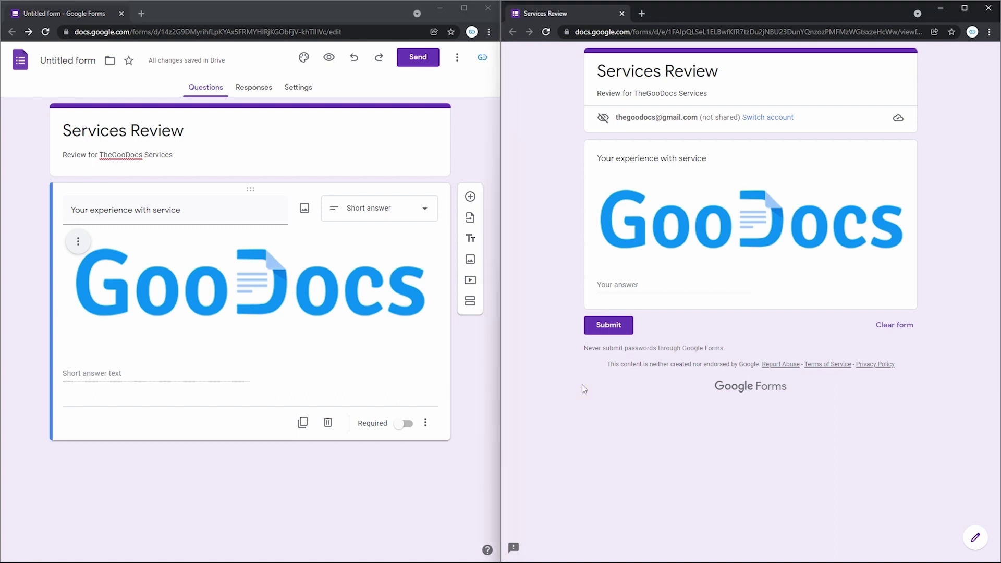
{"action": "key", "text": "F5"}
Change the question type to Paragraph and reload the preview to show it.
{"action": "left_click", "coordinate": [408, 215]}
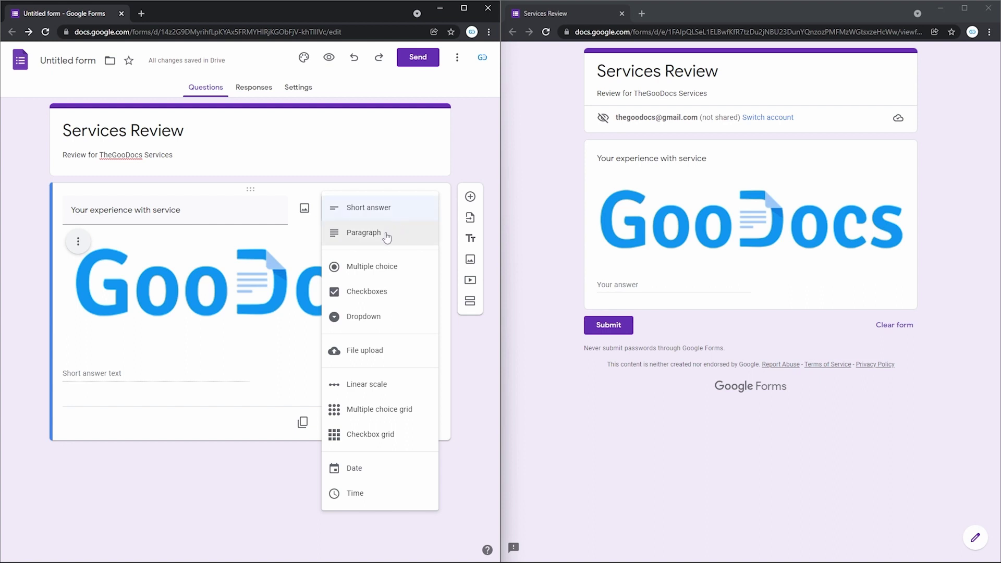
{"action": "left_click", "coordinate": [387, 237]}
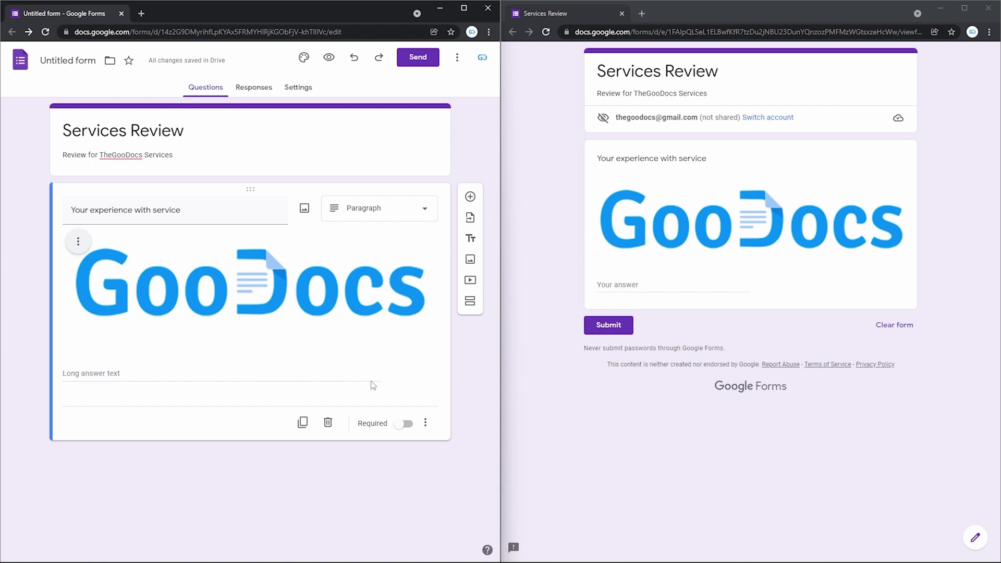
{"action": "left_click", "coordinate": [587, 386]}
{"action": "key", "text": "F5"}
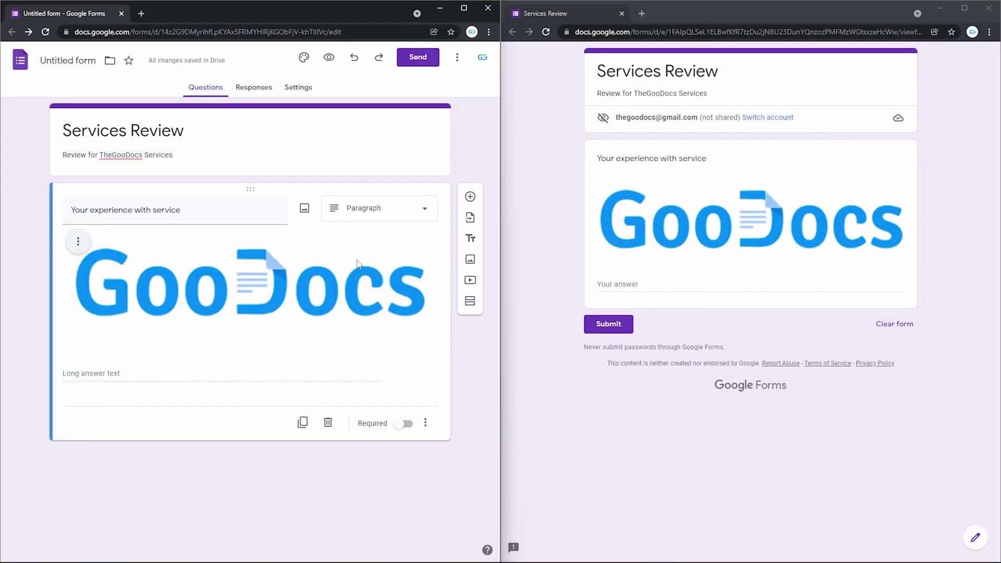
Make the question Multiple choice with three answer options.
{"action": "left_click", "coordinate": [392, 216]}
{"action": "left_click", "coordinate": [384, 242]}
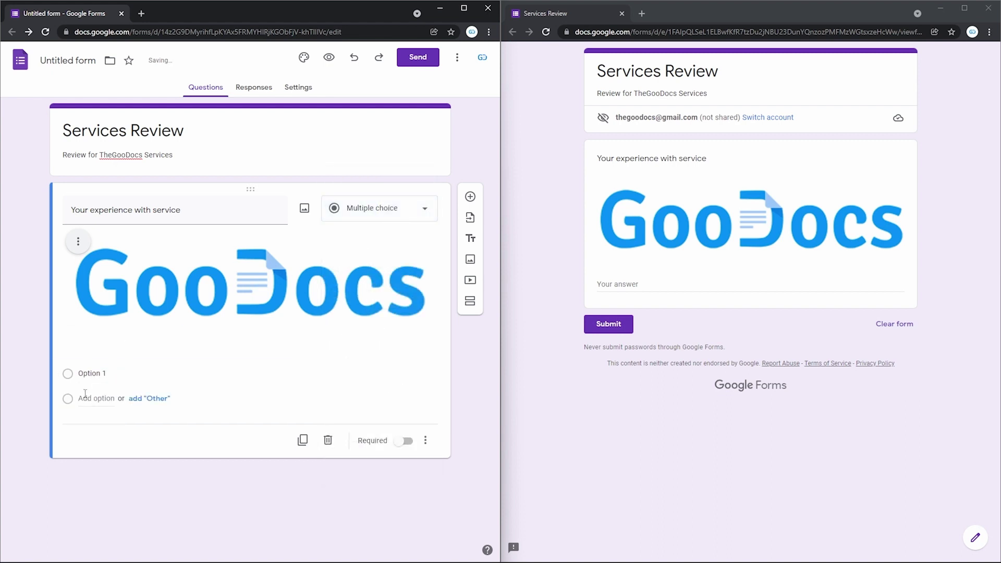
{"action": "left_click", "coordinate": [88, 398]}
{"action": "left_click", "coordinate": [88, 423]}
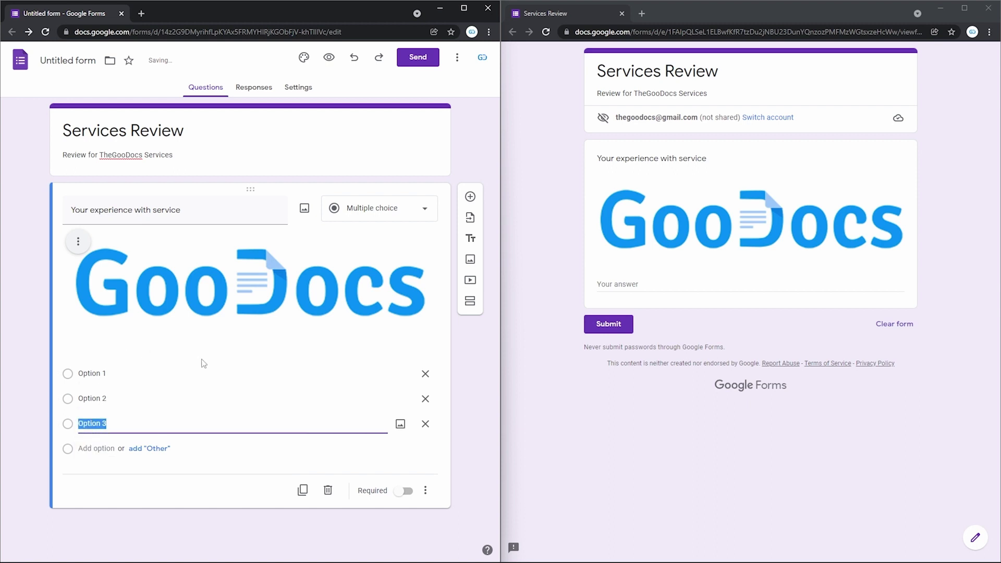
Name the choices Like, Dislike and Don't know, and add an Other choice.
{"action": "left_click", "coordinate": [105, 374]}
{"action": "type", "text": "Lik"}
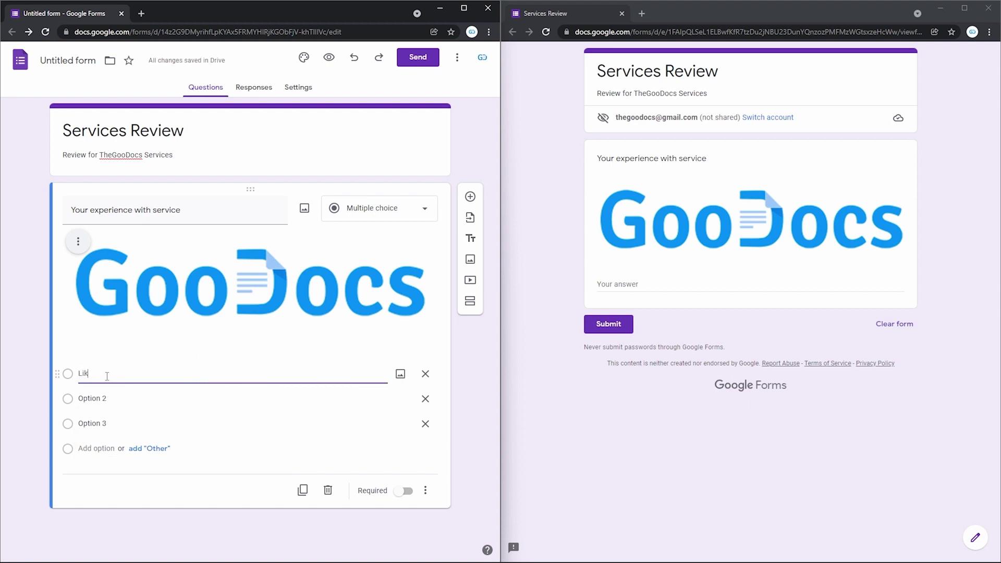
{"action": "type", "text": "e"}
{"action": "left_click", "coordinate": [99, 399]}
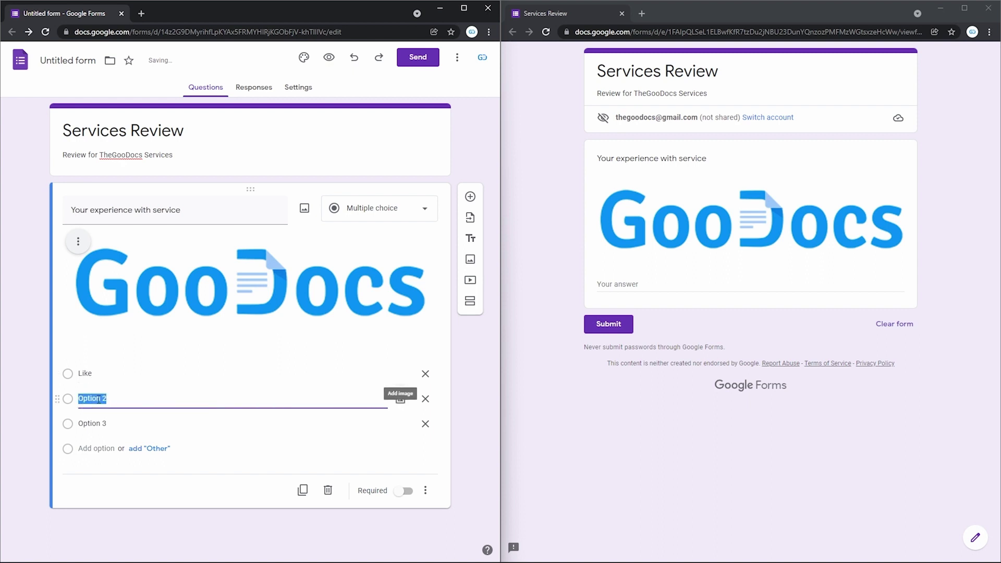
{"action": "type", "text": "Dislike"}
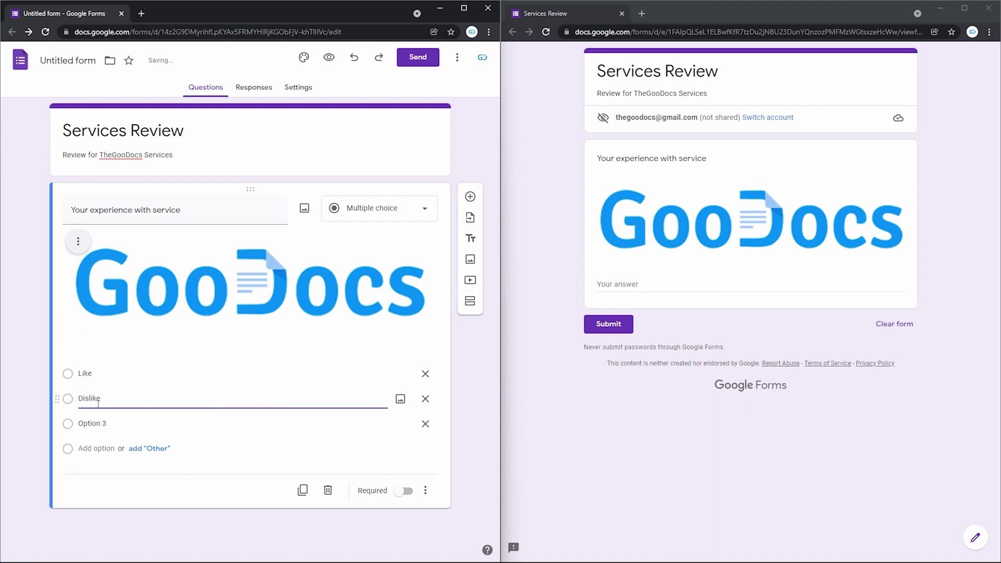
{"action": "left_click", "coordinate": [98, 424]}
{"action": "type", "text": "Don't know"}
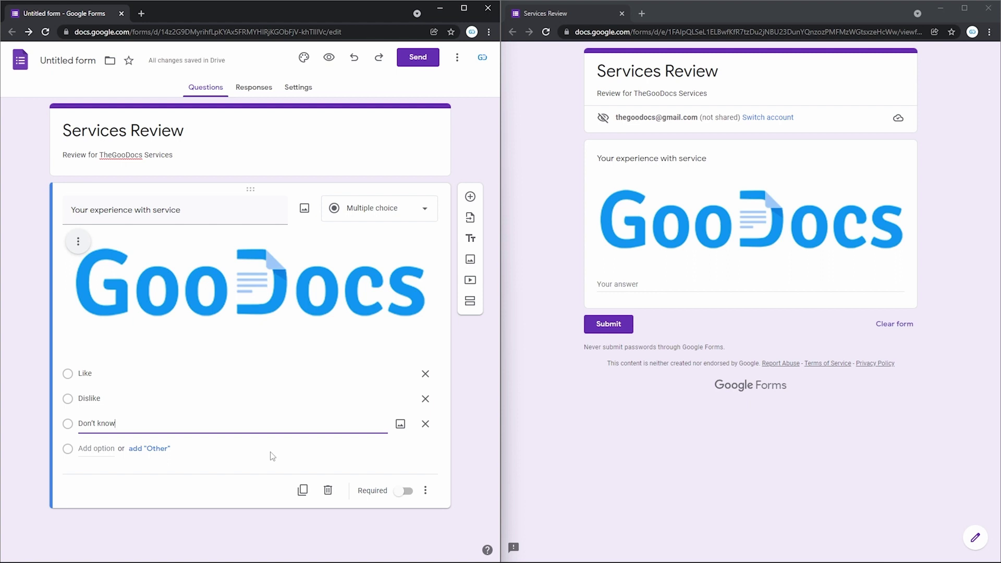
{"action": "left_click", "coordinate": [142, 449]}
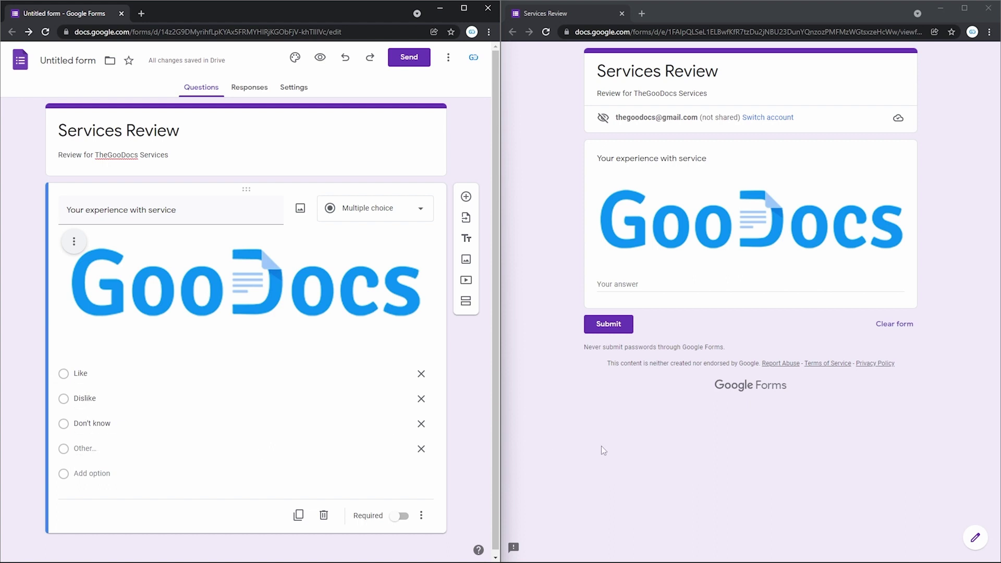
Reload the preview, try each choice, and answer Other with 'I don't like it'.
{"action": "left_click", "coordinate": [649, 424]}
{"action": "key", "text": "F5"}
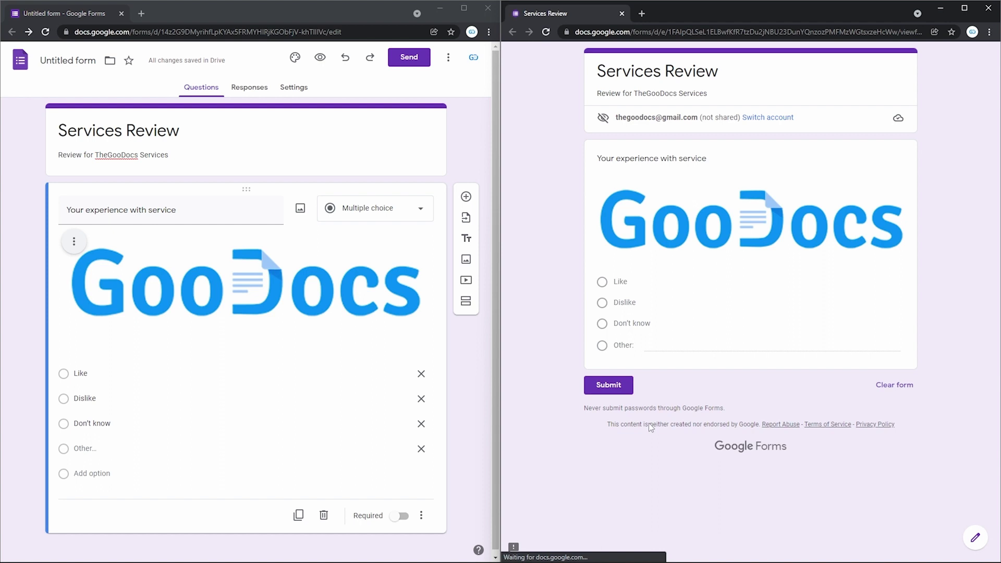
{"action": "left_click", "coordinate": [601, 282]}
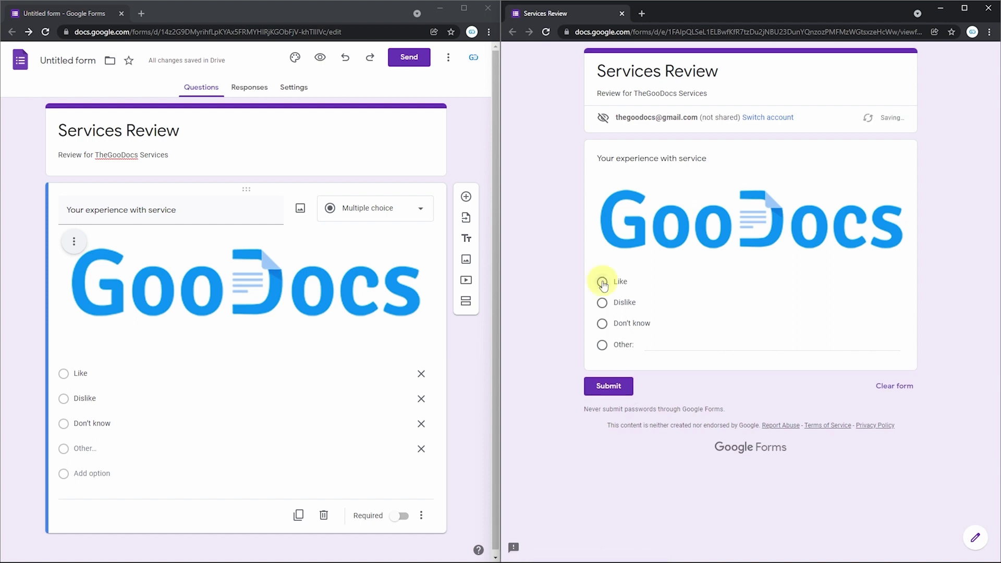
{"action": "left_click", "coordinate": [601, 323]}
{"action": "left_click", "coordinate": [602, 303]}
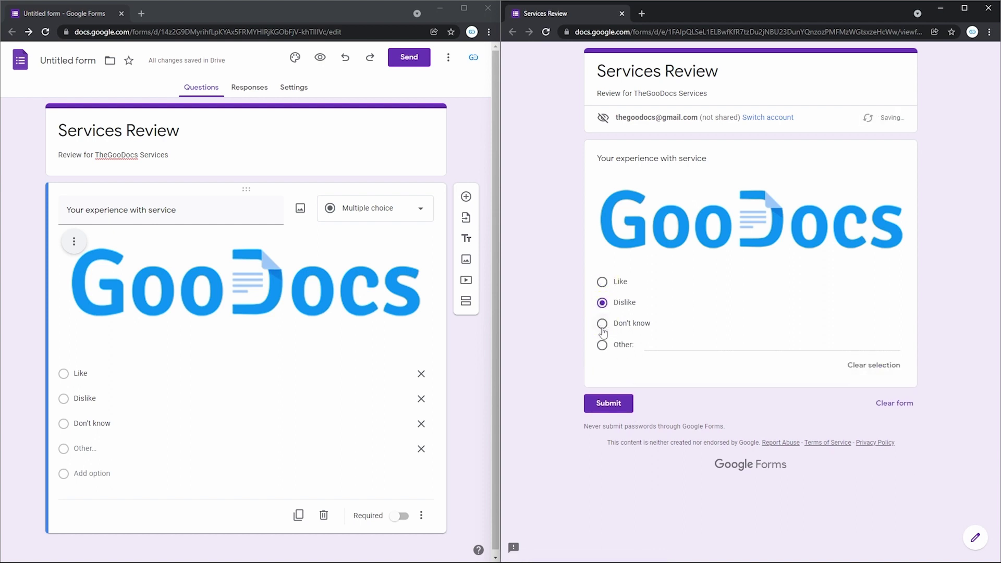
{"action": "left_click", "coordinate": [602, 344]}
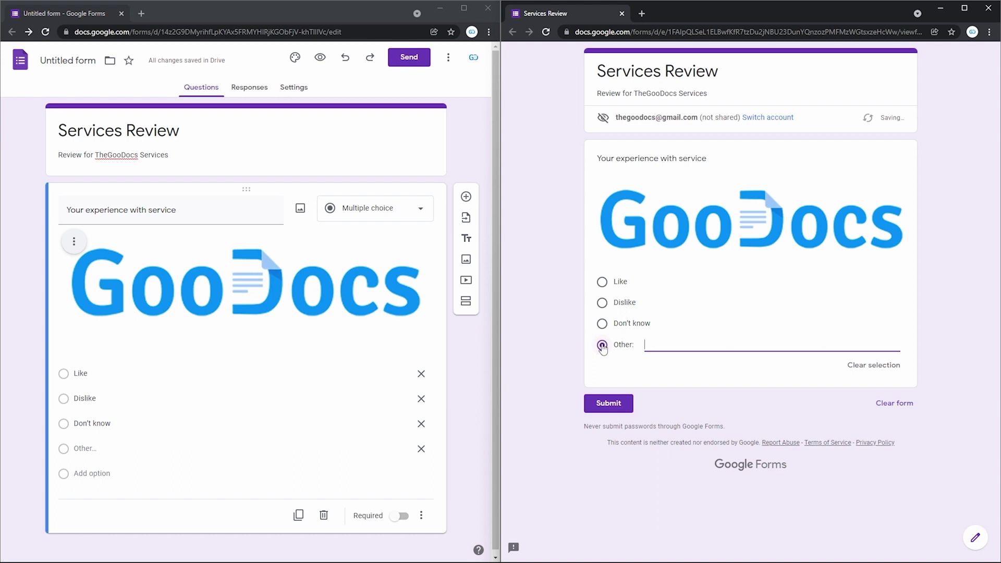
{"action": "type", "text": "I don't like it"}
{"action": "left_click", "coordinate": [469, 356]}
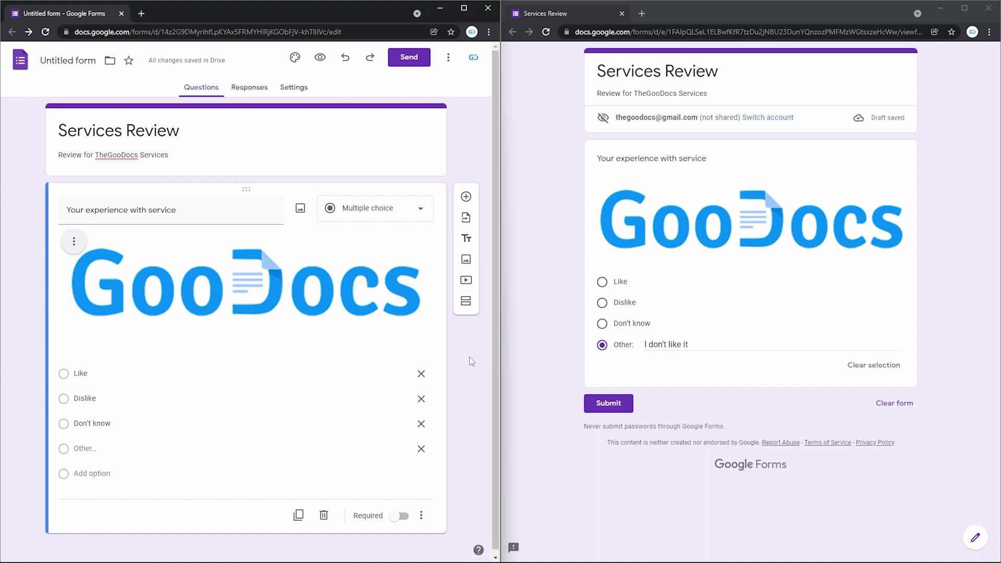
Change the question to Checkboxes and reload the preview.
{"action": "left_click", "coordinate": [390, 212]}
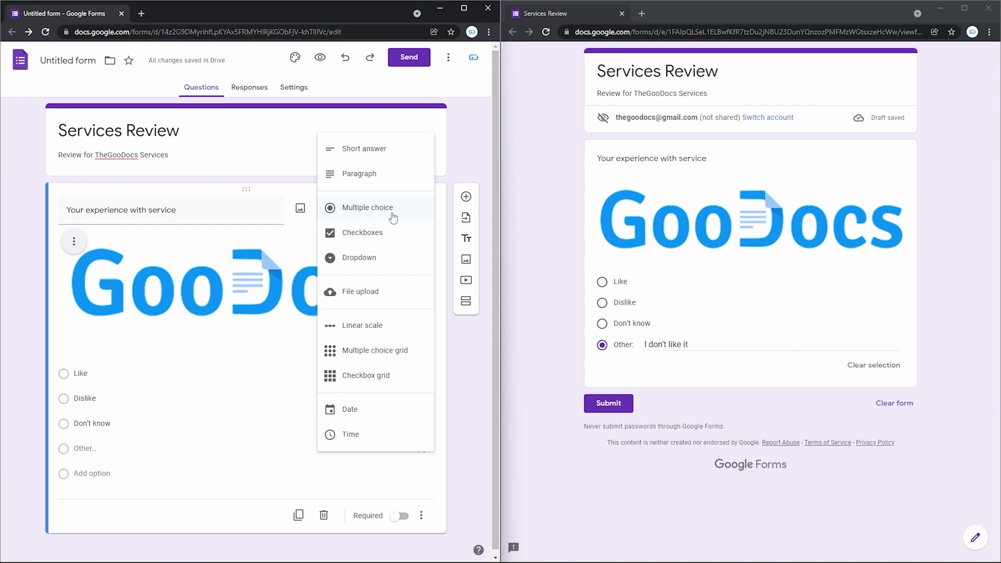
{"action": "left_click", "coordinate": [382, 233]}
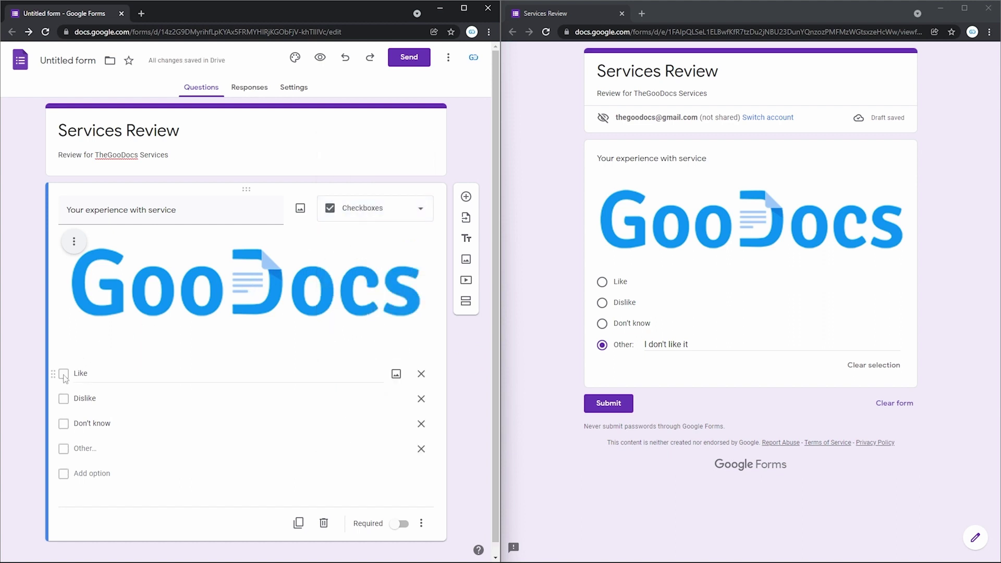
{"action": "left_click", "coordinate": [646, 465]}
{"action": "key", "text": "F5"}
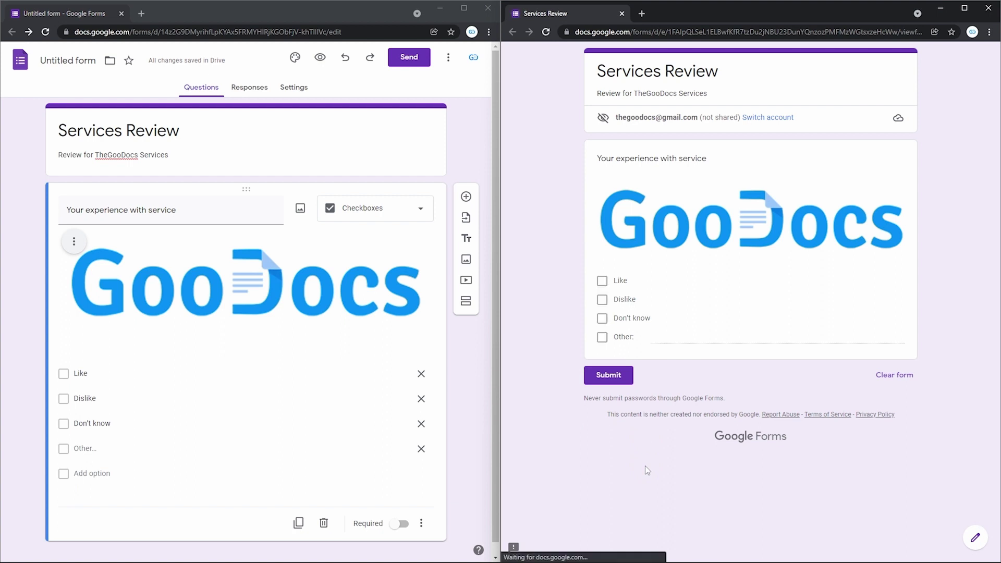
Test the checkboxes, leaving Like and Dislike ticked and Other reading 'I don't like it either'.
{"action": "left_click", "coordinate": [603, 280]}
{"action": "left_click", "coordinate": [604, 300]}
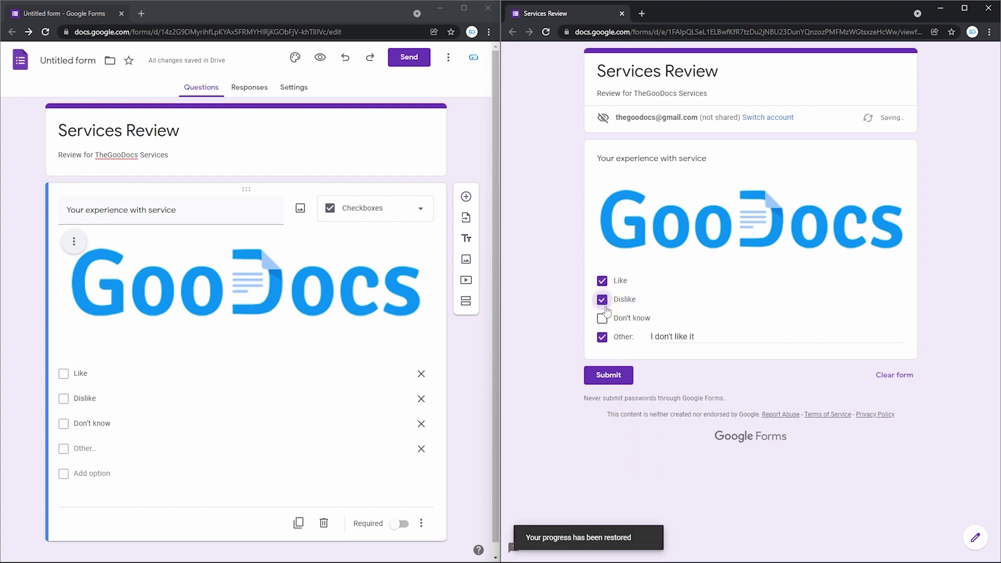
{"action": "left_click", "coordinate": [603, 318]}
{"action": "left_click", "coordinate": [602, 280]}
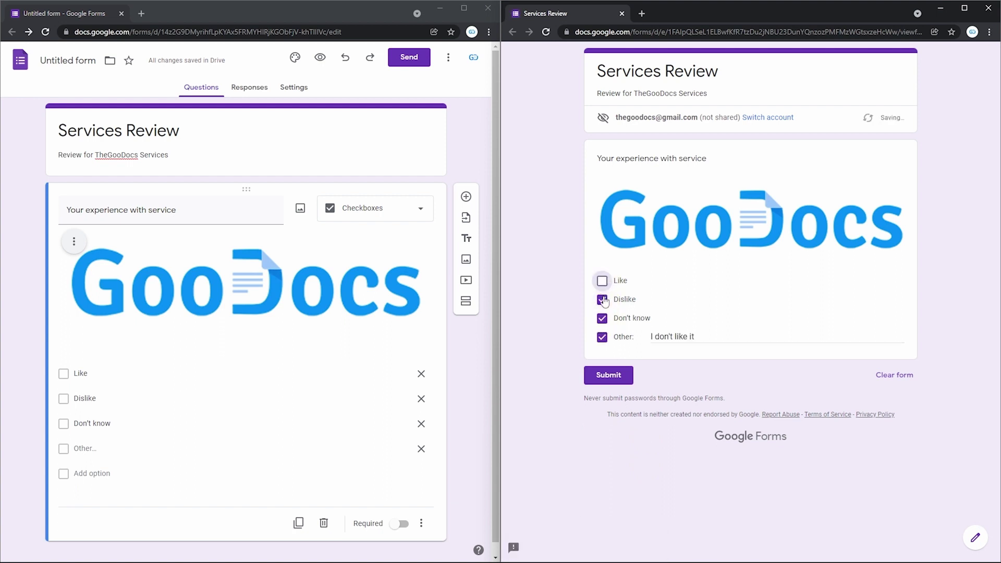
{"action": "left_click", "coordinate": [603, 300]}
{"action": "left_click", "coordinate": [603, 318]}
{"action": "left_click", "coordinate": [603, 282]}
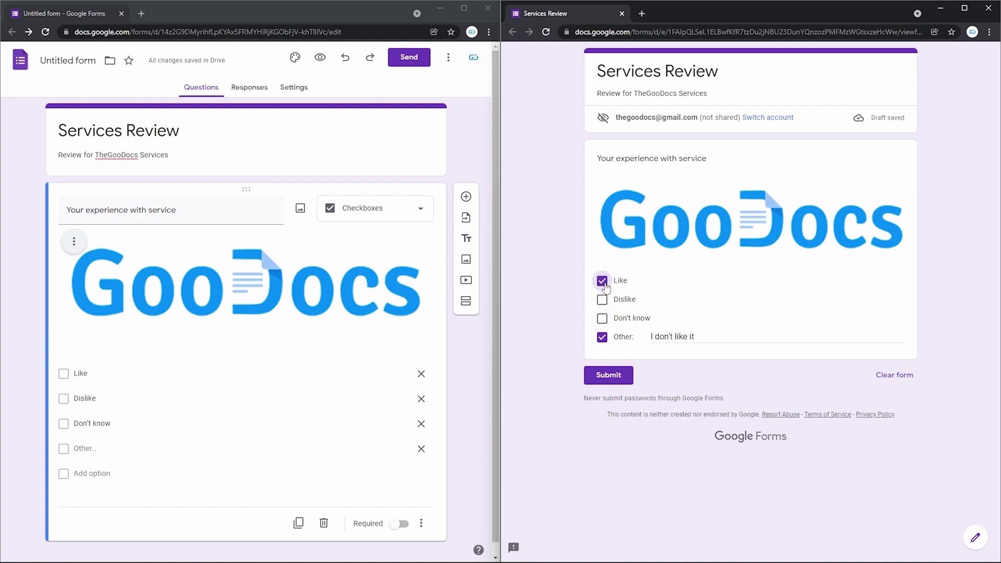
{"action": "left_click", "coordinate": [603, 299]}
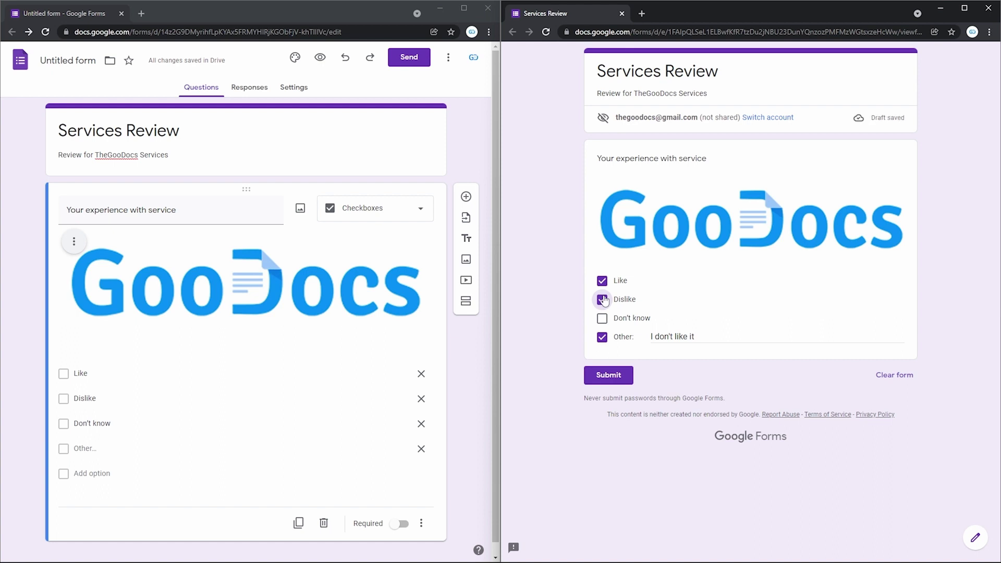
{"action": "left_click", "coordinate": [676, 337]}
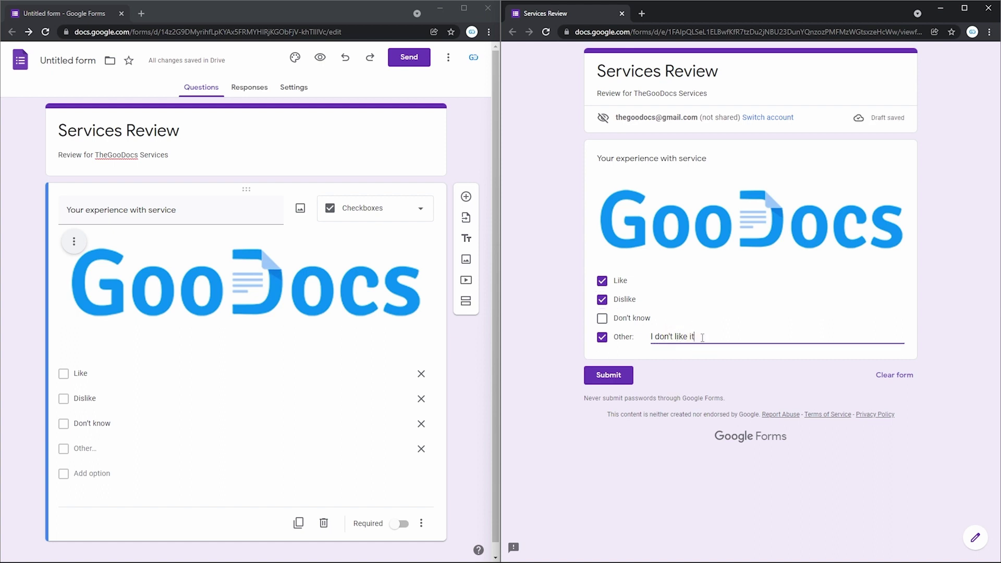
{"action": "type", "text": "either"}
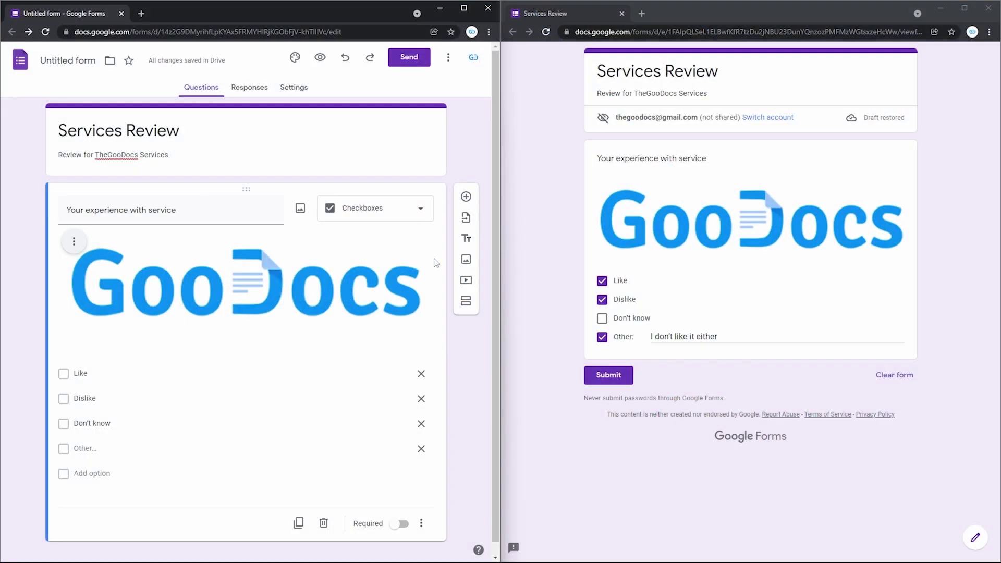
Change the question type to Dropdown.
{"action": "left_click", "coordinate": [416, 219]}
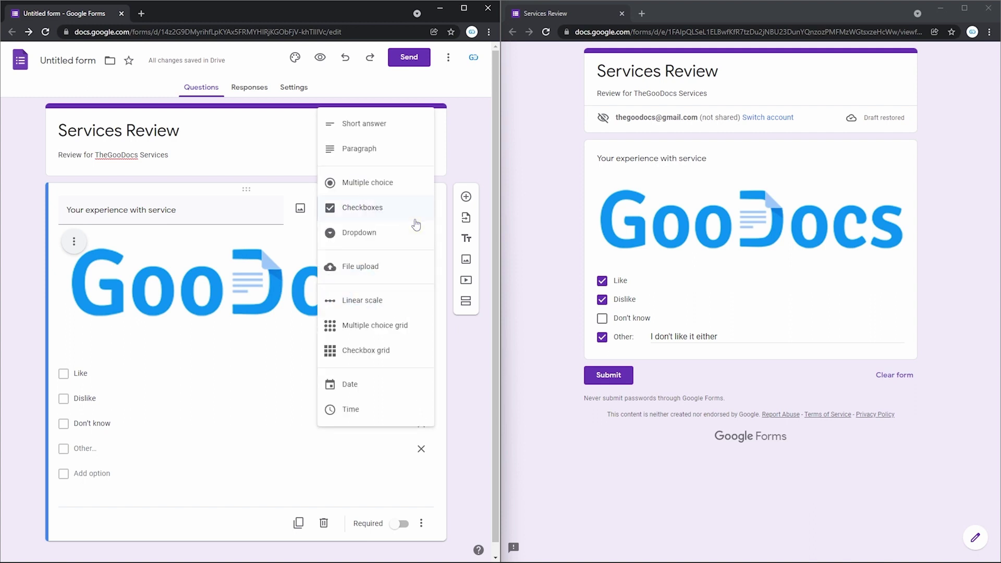
{"action": "left_click", "coordinate": [376, 239]}
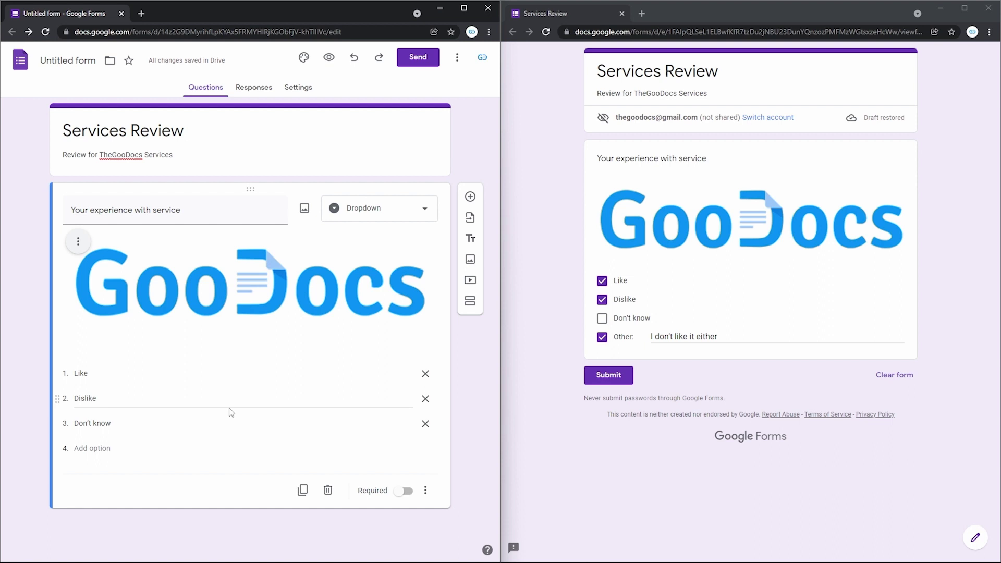
{"action": "left_click", "coordinate": [407, 215]}
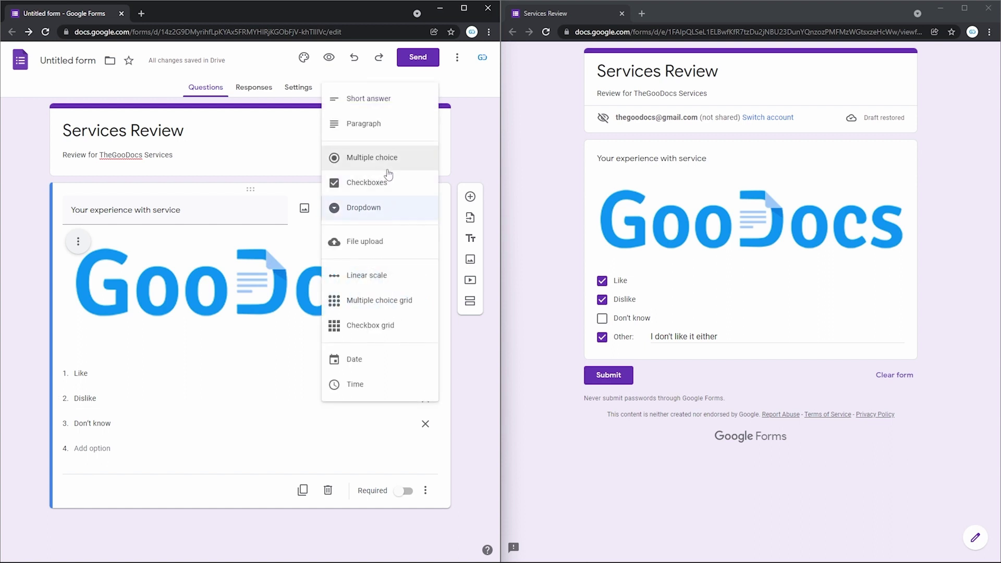
{"action": "left_click", "coordinate": [371, 208]}
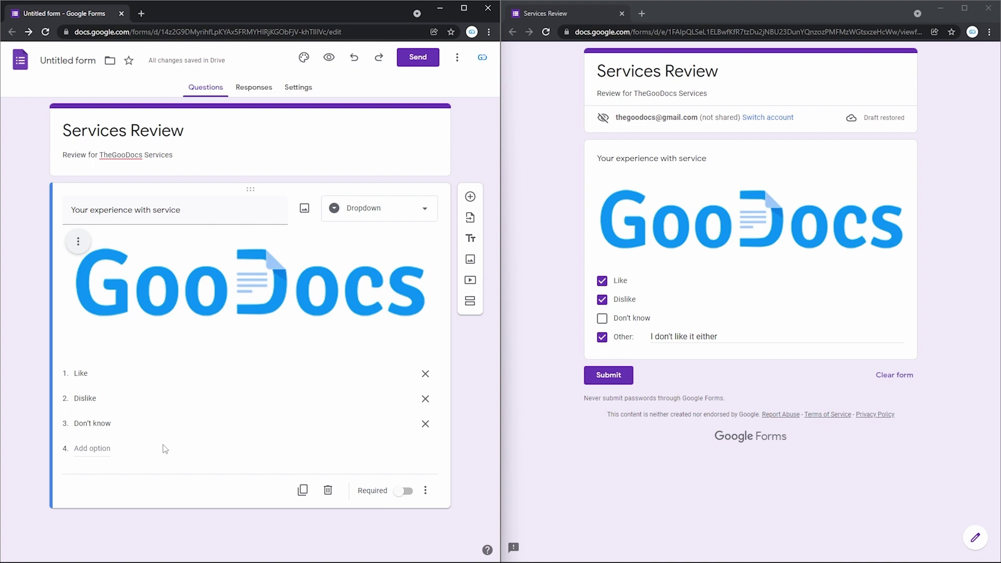
Reload the preview and pick Don't know from the question's dropdown.
{"action": "left_click", "coordinate": [563, 408]}
{"action": "key", "text": "F5"}
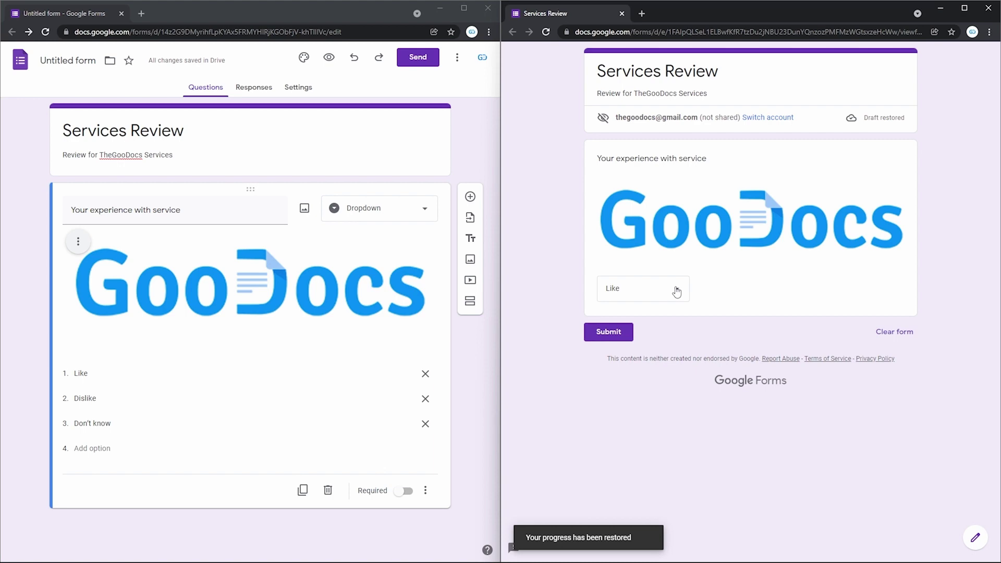
{"action": "left_click", "coordinate": [677, 292]}
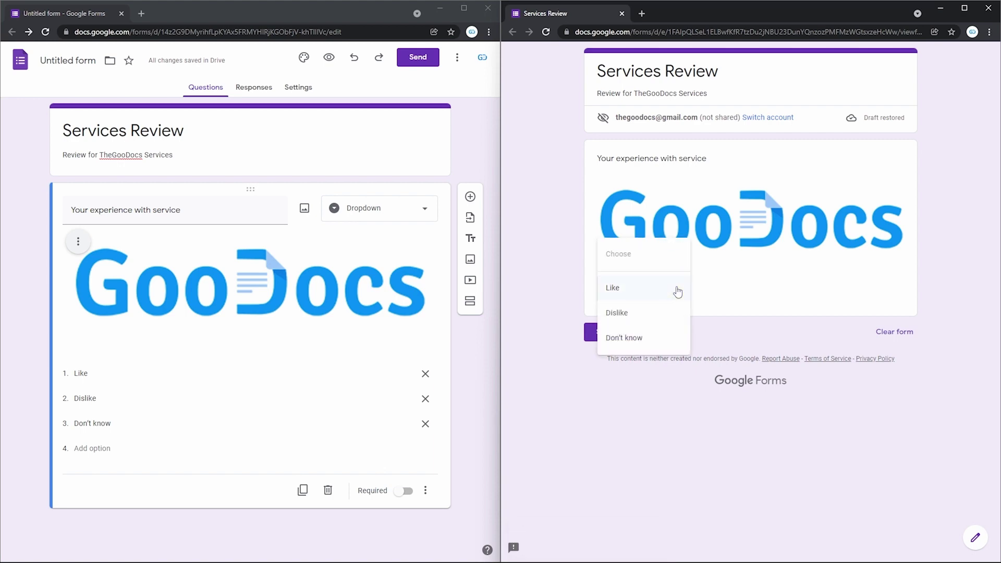
{"action": "left_click", "coordinate": [657, 337]}
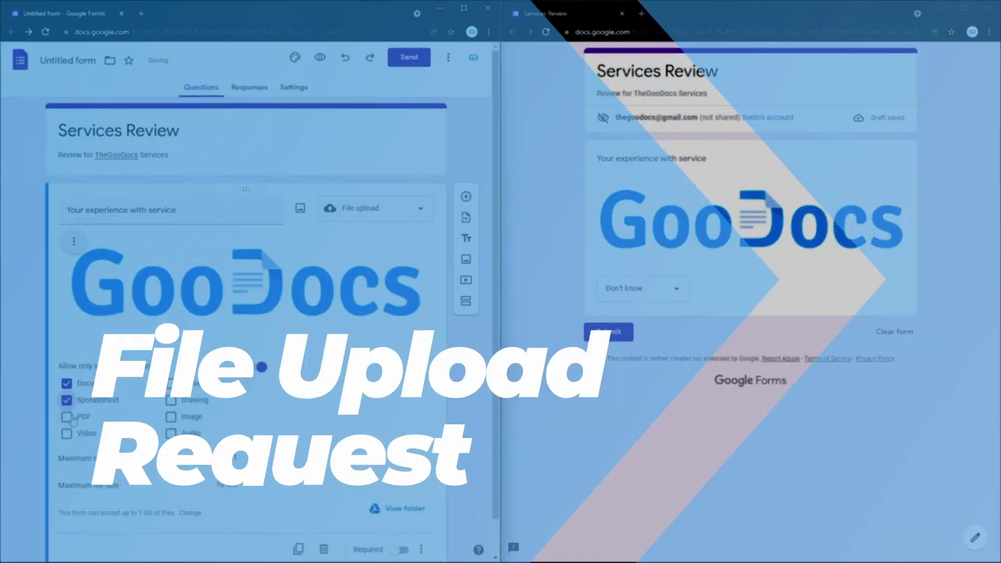
Change the question to File upload, agreeing to let respondents upload files to Drive.
{"action": "left_click", "coordinate": [171, 416]}
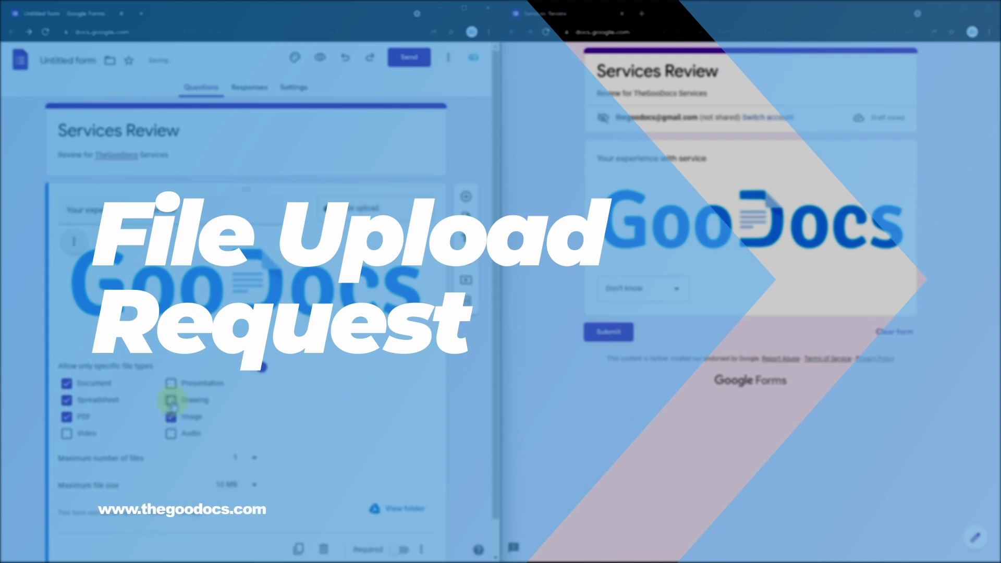
{"action": "left_click", "coordinate": [170, 400]}
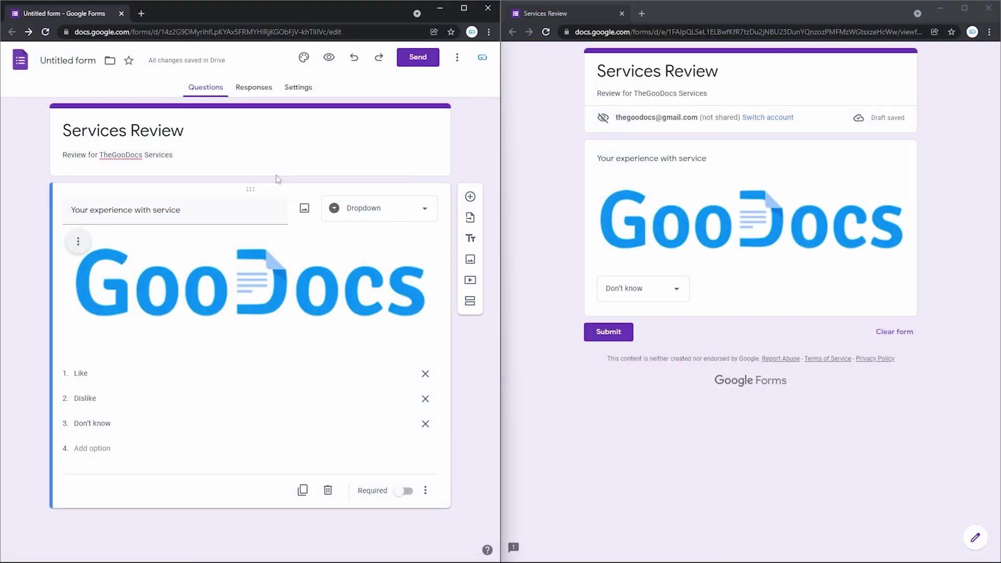
{"action": "left_click", "coordinate": [352, 211]}
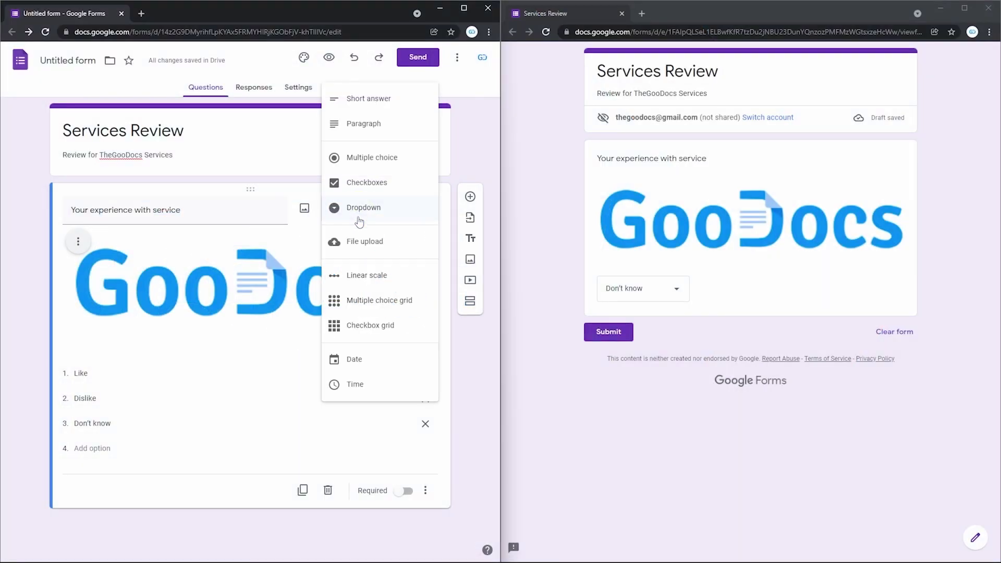
{"action": "left_click", "coordinate": [363, 245]}
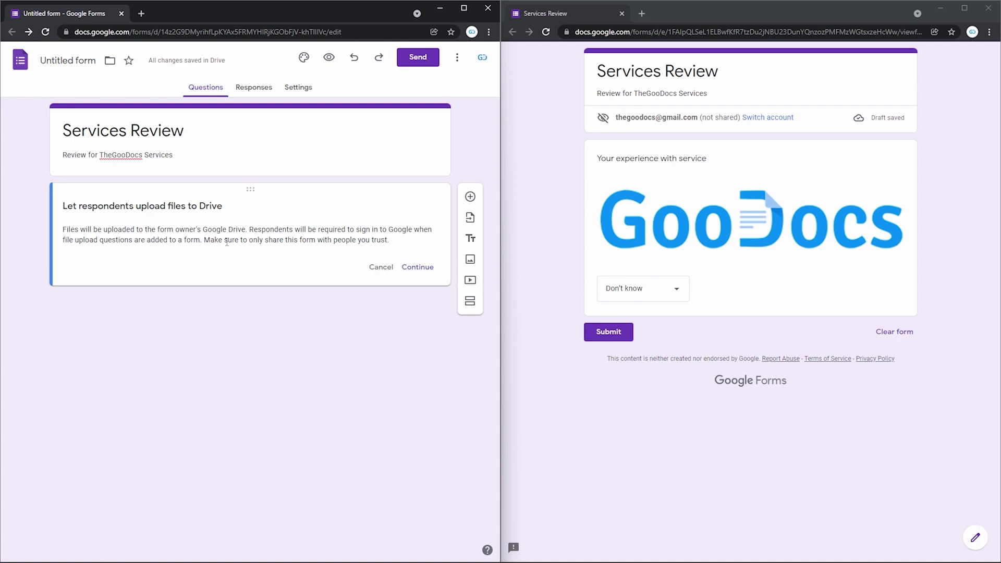
{"action": "left_click", "coordinate": [416, 267]}
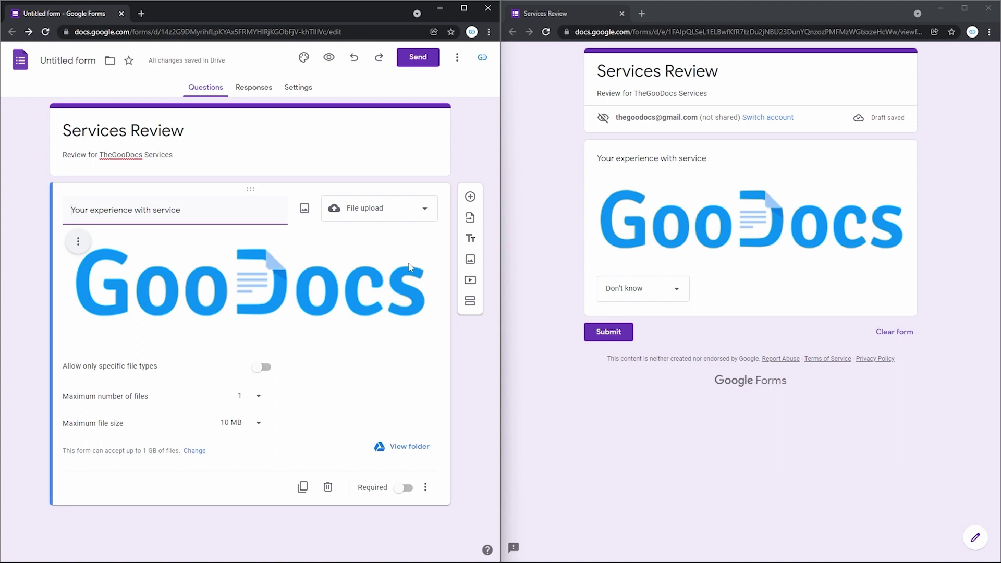
Allow only Document, Spreadsheet, PDF, Drawing and Image file types.
{"action": "left_click", "coordinate": [262, 367]}
{"action": "left_click", "coordinate": [101, 385]}
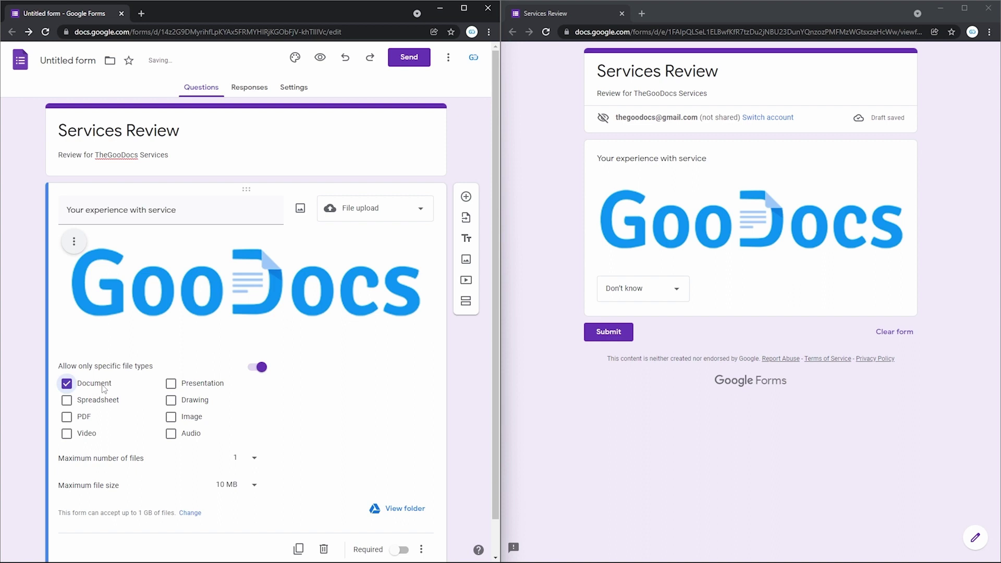
{"action": "left_click", "coordinate": [72, 401]}
{"action": "left_click", "coordinate": [67, 418]}
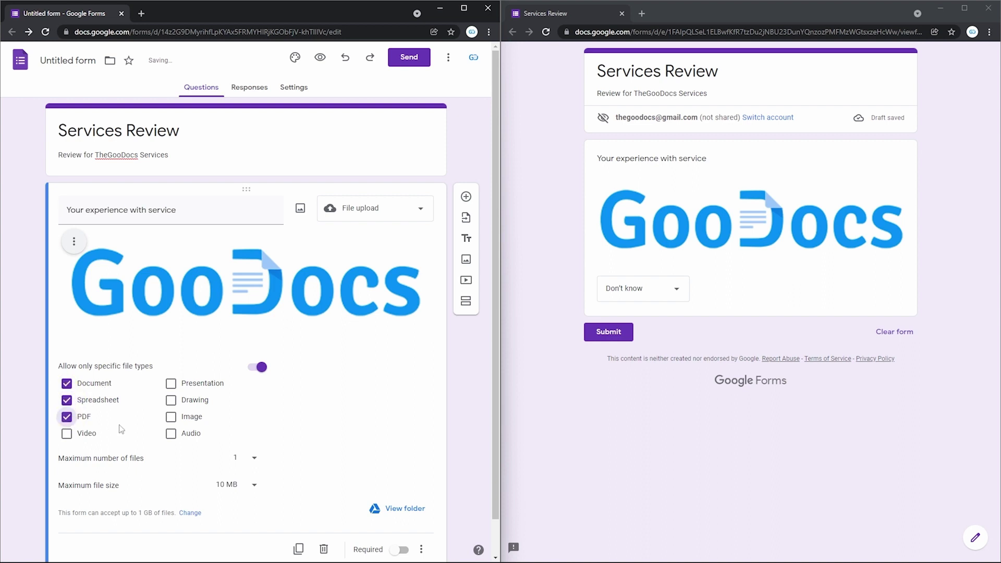
{"action": "left_click", "coordinate": [172, 418]}
{"action": "left_click", "coordinate": [172, 402]}
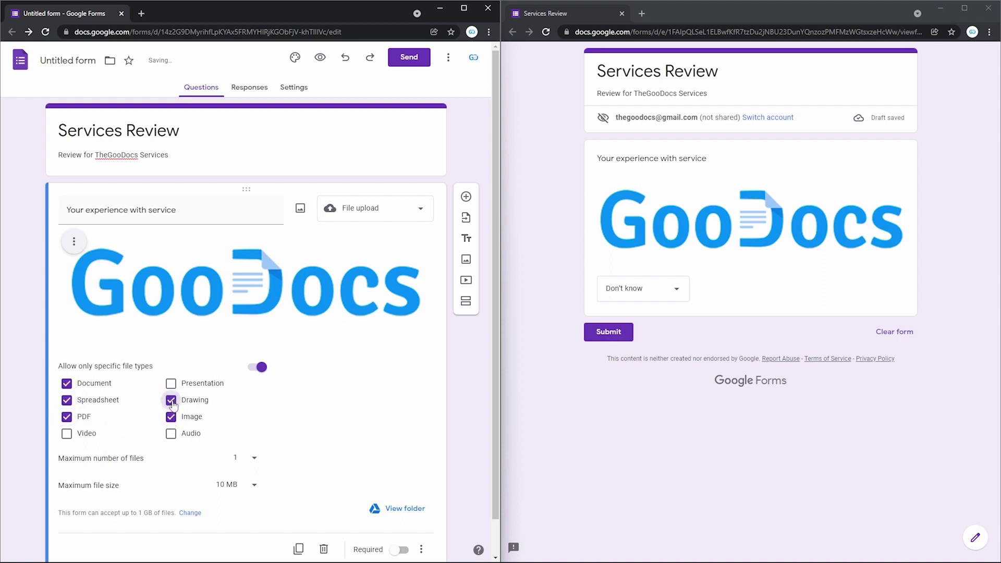
Limit uploads to a maximum of 5 files of 100 MB.
{"action": "scroll", "coordinate": [334, 394], "scroll_direction": "down", "scroll_amount": 1}
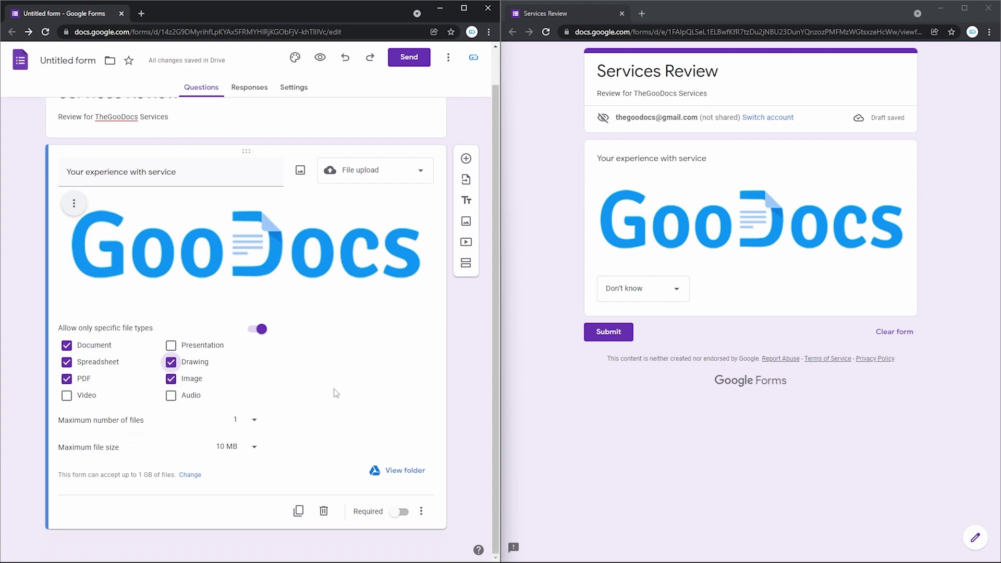
{"action": "left_click", "coordinate": [247, 420]}
{"action": "left_click", "coordinate": [237, 446]}
{"action": "left_click", "coordinate": [235, 447]}
{"action": "left_click", "coordinate": [225, 473]}
{"action": "left_click", "coordinate": [596, 438]}
Reload the preview to show the service question as a file upload, and try Add file.
{"action": "key", "text": "F5"}
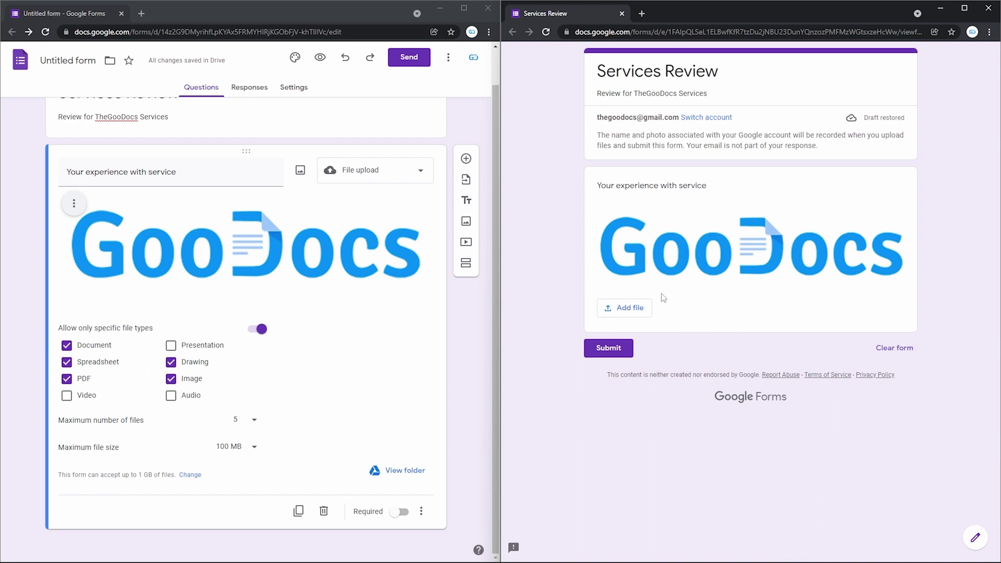
{"action": "left_click", "coordinate": [644, 308]}
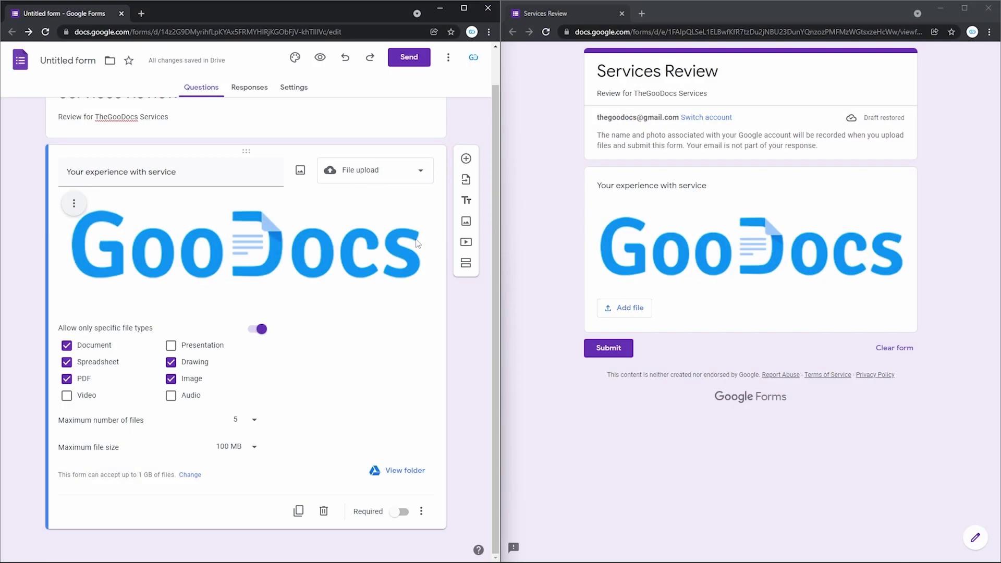
Change the service question to a Linear scale running from 0 to 10.
{"action": "left_click", "coordinate": [419, 180]}
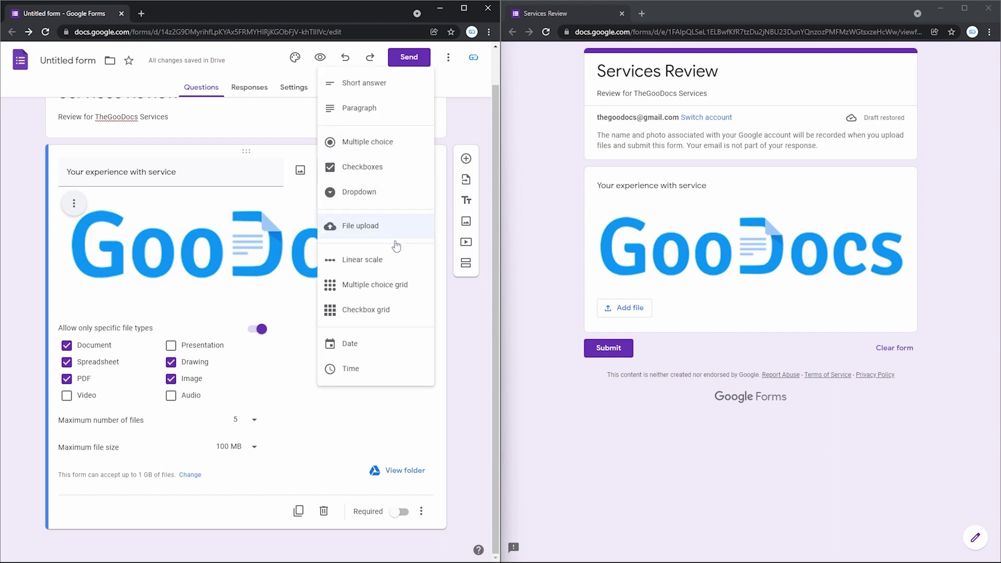
{"action": "left_click", "coordinate": [384, 267]}
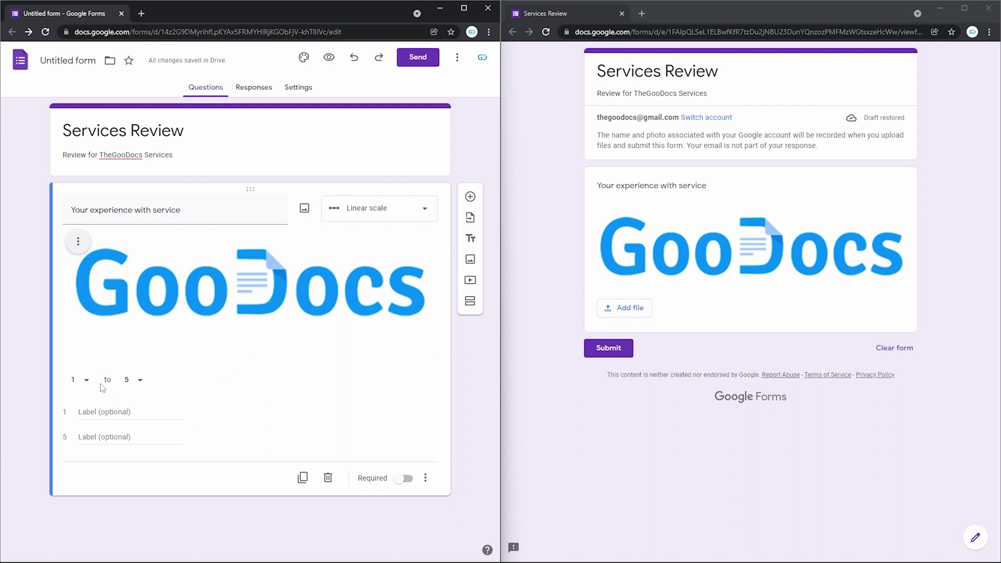
{"action": "left_click", "coordinate": [85, 383]}
{"action": "left_click", "coordinate": [137, 384]}
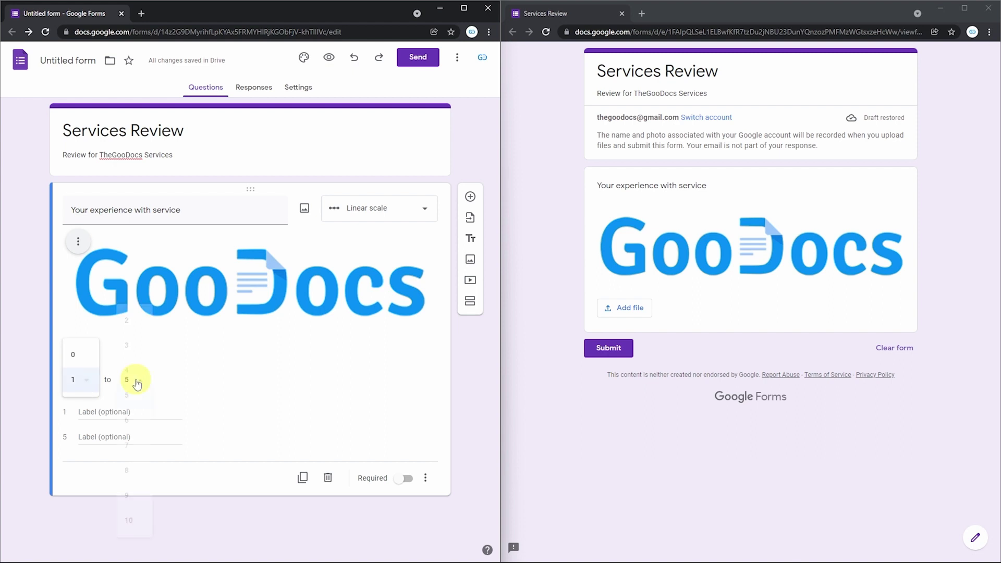
{"action": "left_click", "coordinate": [132, 520]}
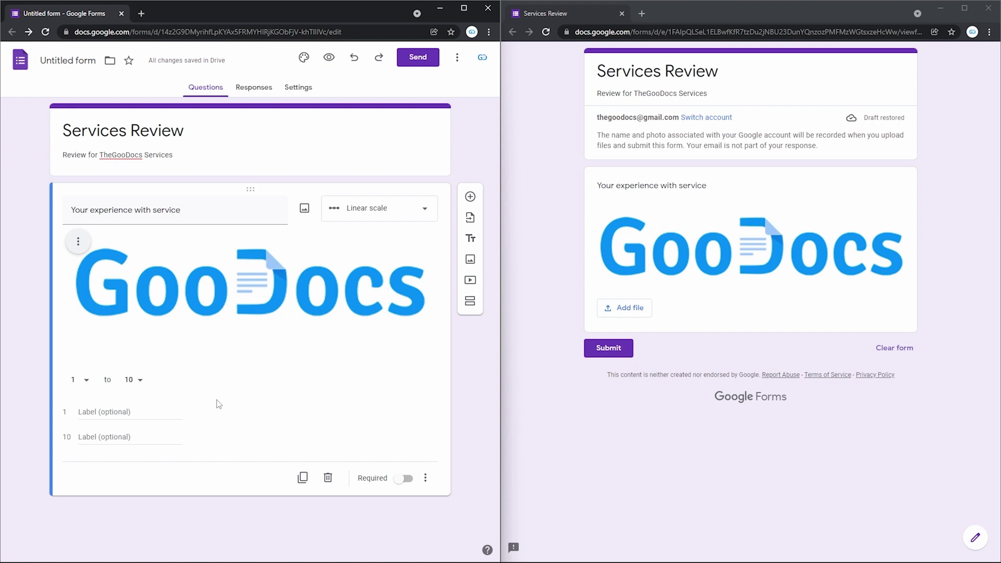
{"action": "left_click", "coordinate": [137, 386]}
{"action": "left_click", "coordinate": [87, 384]}
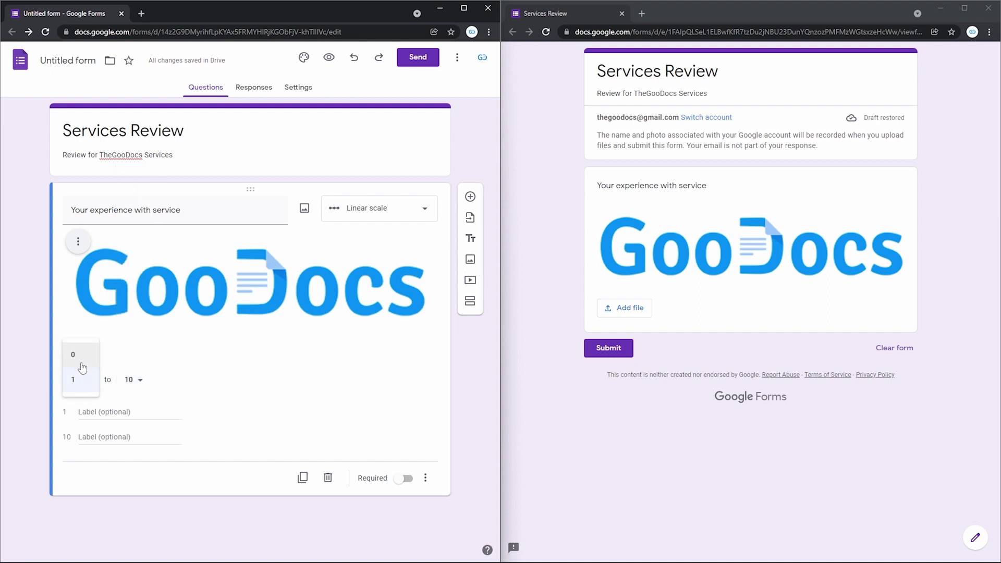
{"action": "left_click", "coordinate": [82, 358]}
{"action": "left_click", "coordinate": [141, 386]}
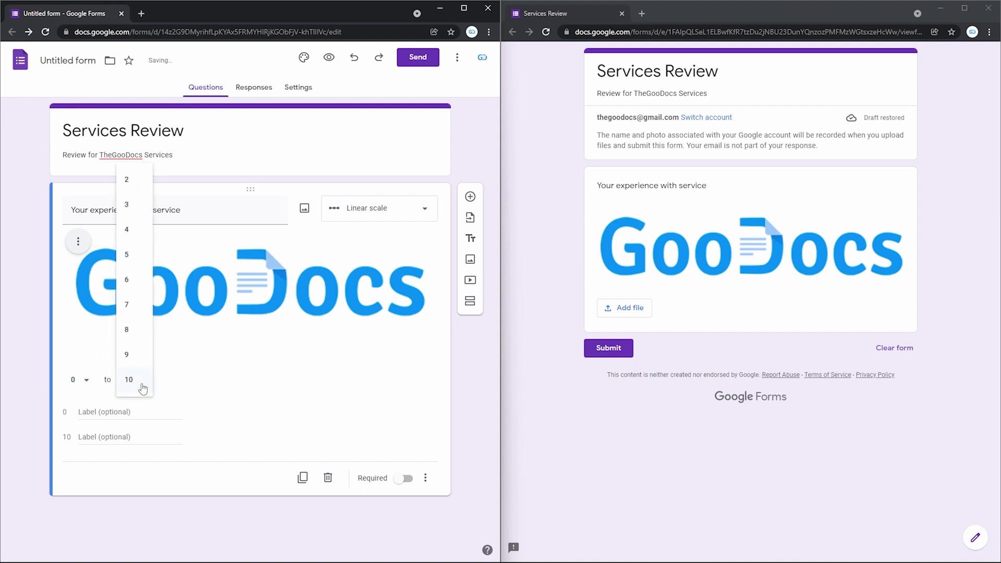
{"action": "left_click", "coordinate": [137, 386]}
Label the scale's 0 end 'Bad' and its 10 end 'Good'.
{"action": "left_click", "coordinate": [115, 409]}
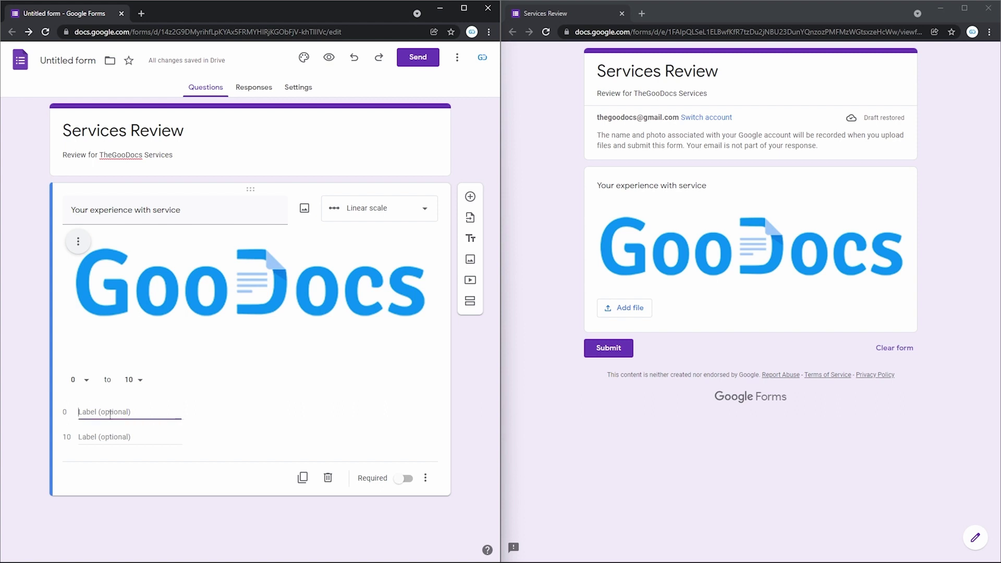
{"action": "key", "text": "Tab"}
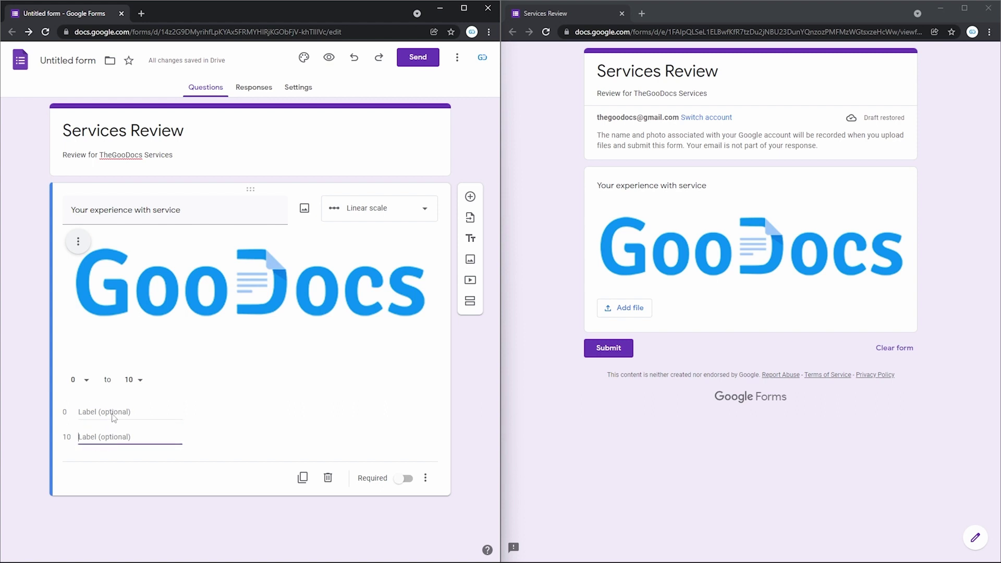
{"action": "left_click", "coordinate": [112, 413]}
{"action": "type", "text": "Bad"}
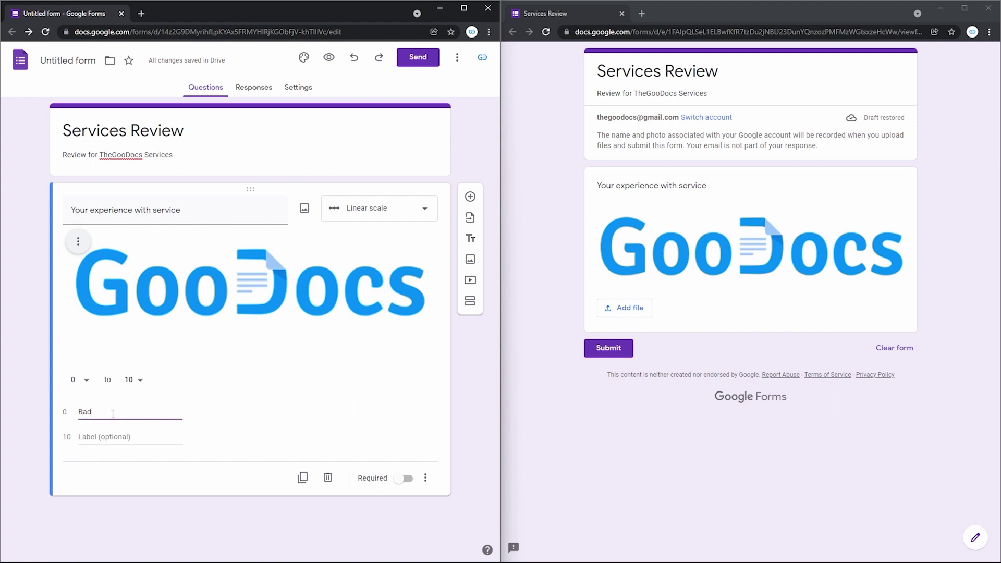
{"action": "left_click", "coordinate": [103, 439]}
{"action": "type", "text": "Good"}
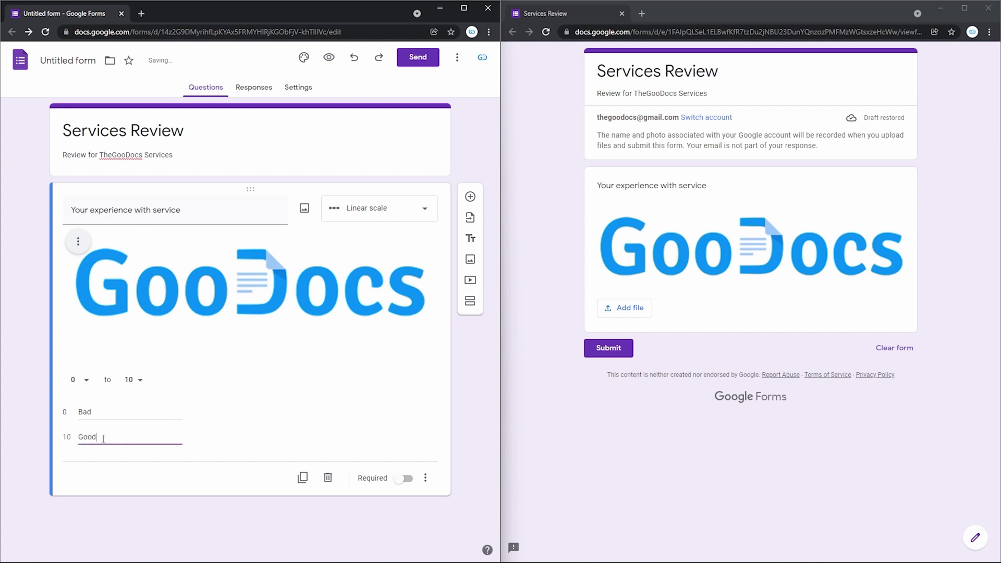
{"action": "left_click", "coordinate": [249, 452]}
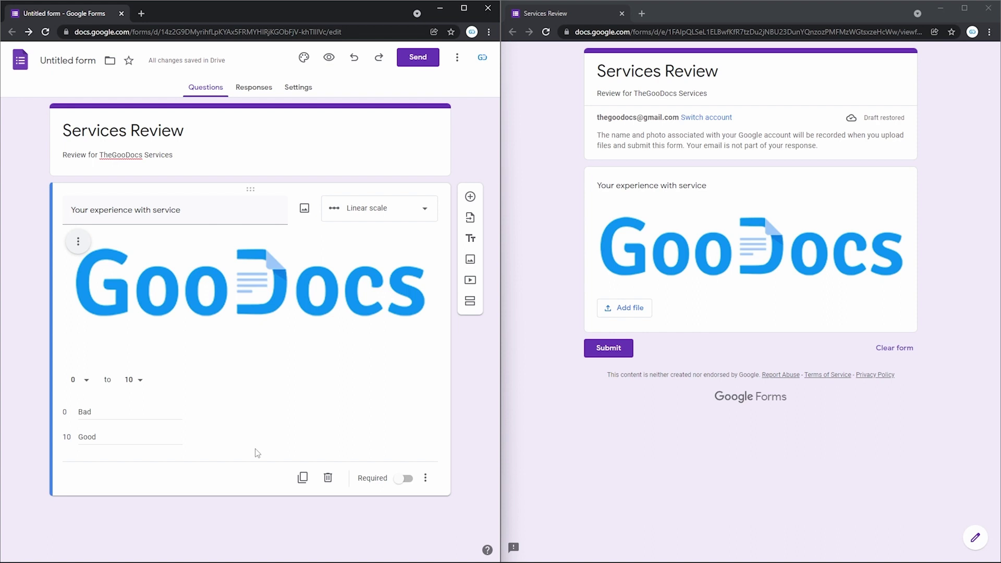
Reload the preview and test-pick 5 on the linear scale.
{"action": "left_click", "coordinate": [561, 449]}
{"action": "key", "text": "F5"}
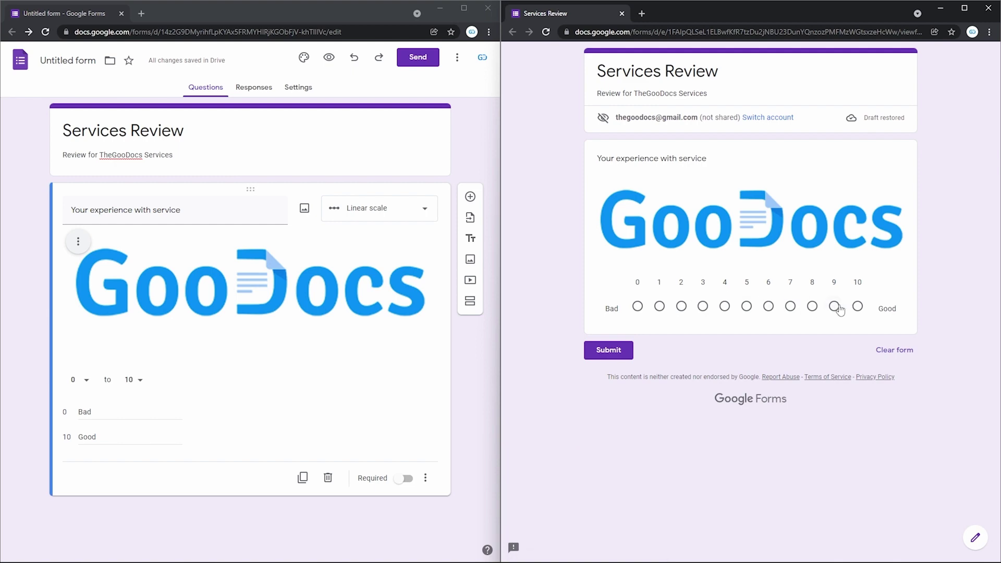
{"action": "left_click", "coordinate": [748, 311]}
Make the question a Multiple choice grid with rows Good, Bad, don't know and three columns.
{"action": "left_click", "coordinate": [415, 221]}
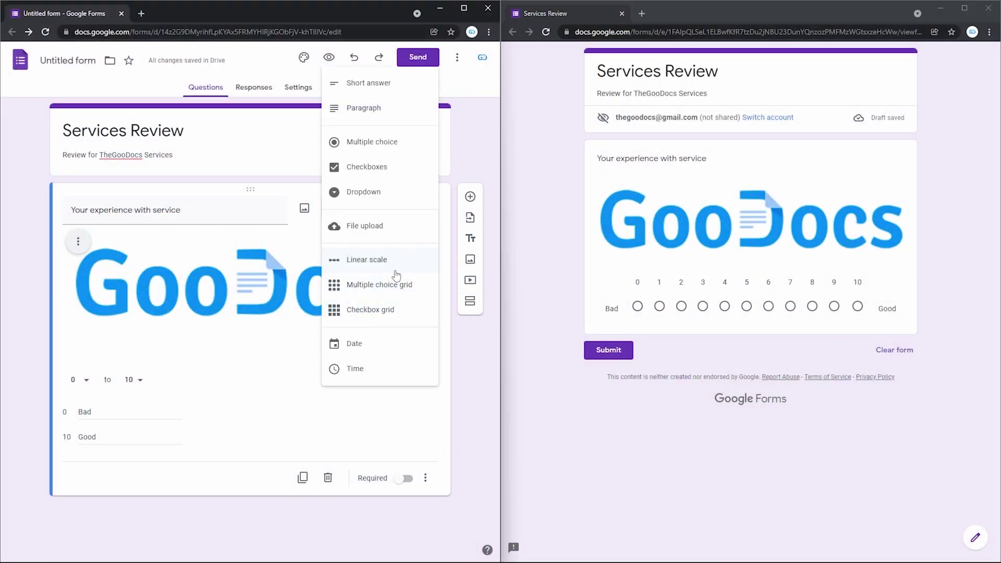
{"action": "left_click", "coordinate": [390, 292]}
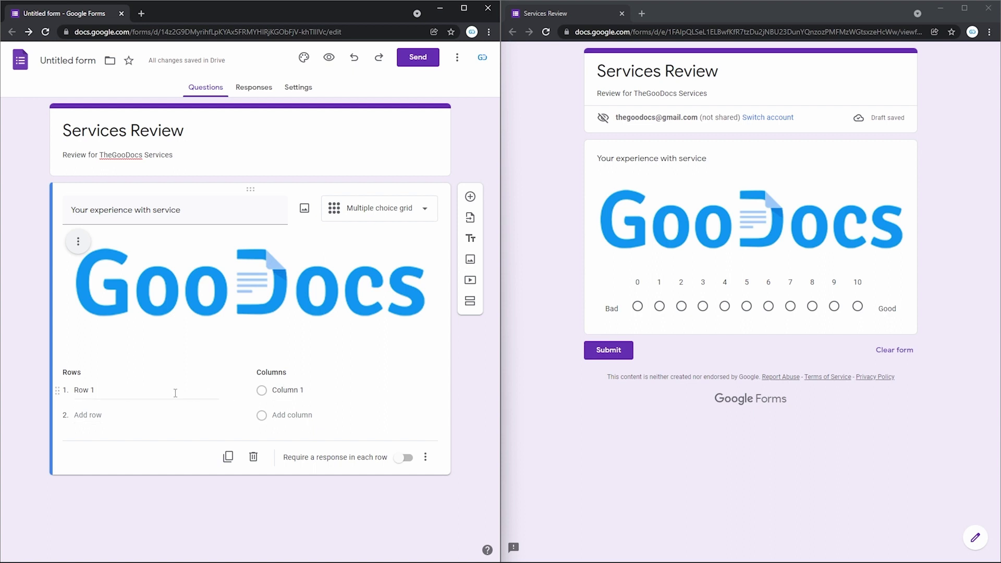
{"action": "left_click", "coordinate": [93, 417]}
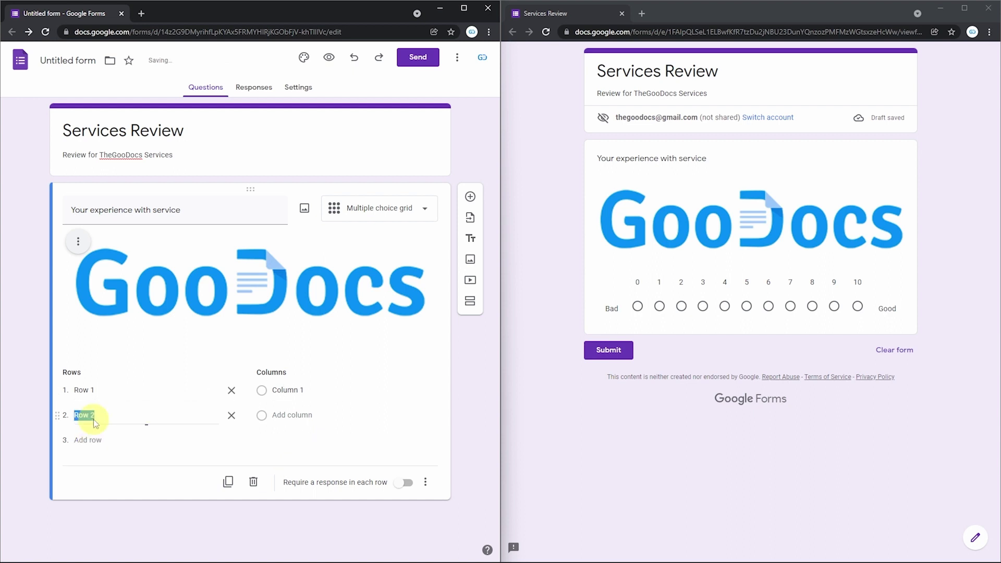
{"action": "left_click", "coordinate": [86, 439]}
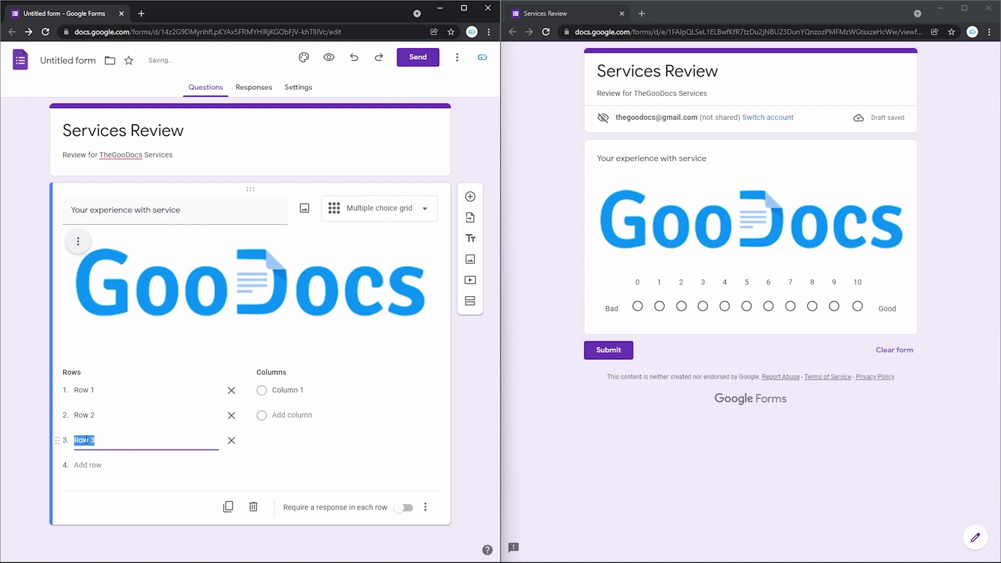
{"action": "left_click", "coordinate": [87, 390]}
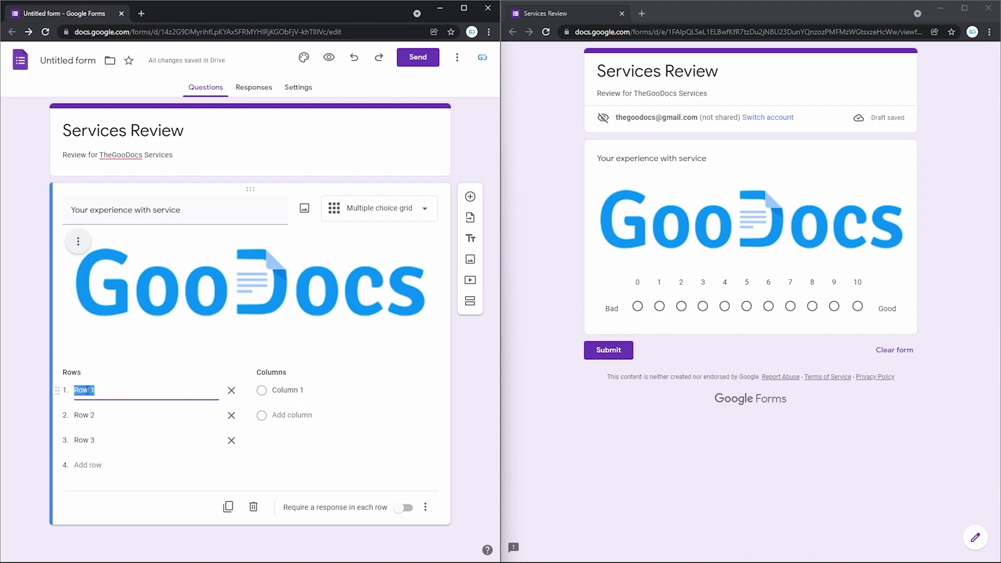
{"action": "type", "text": "Good"}
{"action": "left_click", "coordinate": [85, 416]}
{"action": "type", "text": "Bad"}
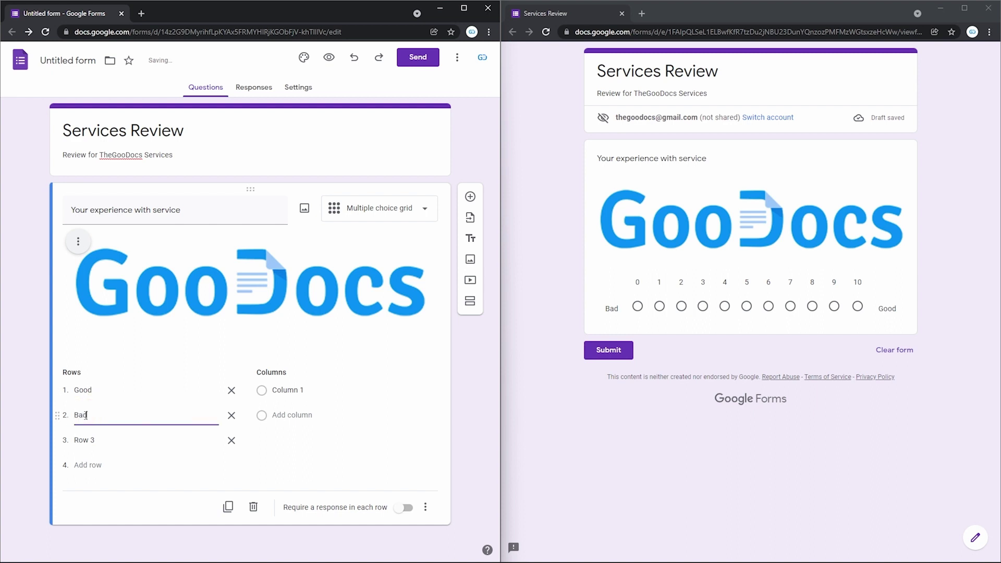
{"action": "left_click", "coordinate": [87, 441]}
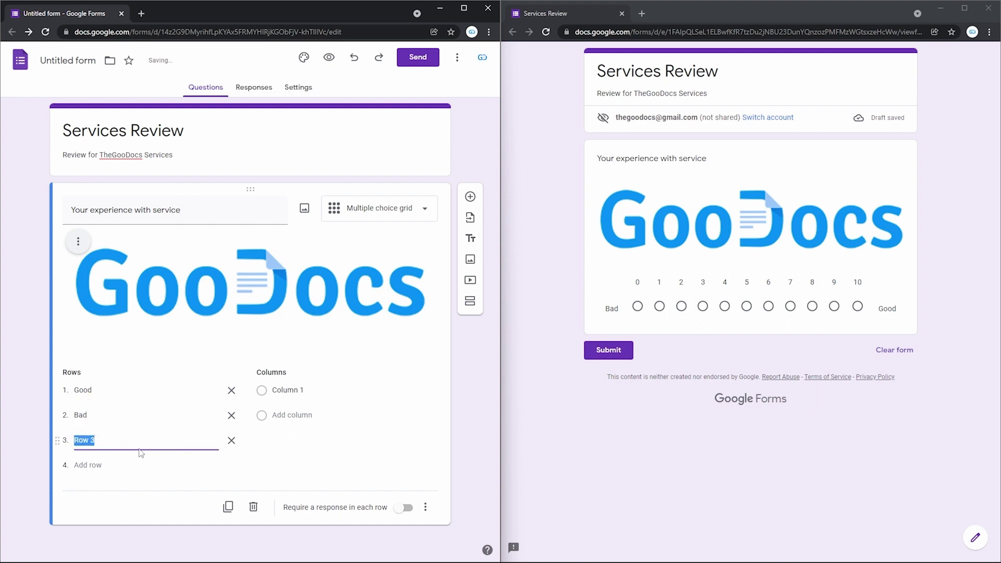
{"action": "type", "text": "don't know"}
{"action": "left_click", "coordinate": [301, 419]}
{"action": "left_click", "coordinate": [294, 442]}
Reload the preview and answer Good with Column 1, Bad with Column 3, don't know with Column 2.
{"action": "left_click", "coordinate": [615, 442]}
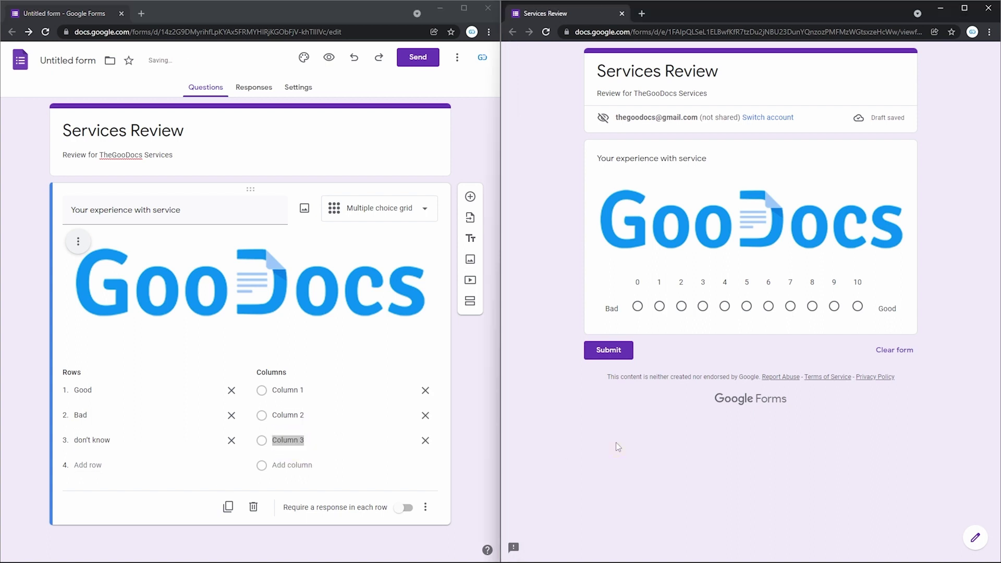
{"action": "key", "text": "F5"}
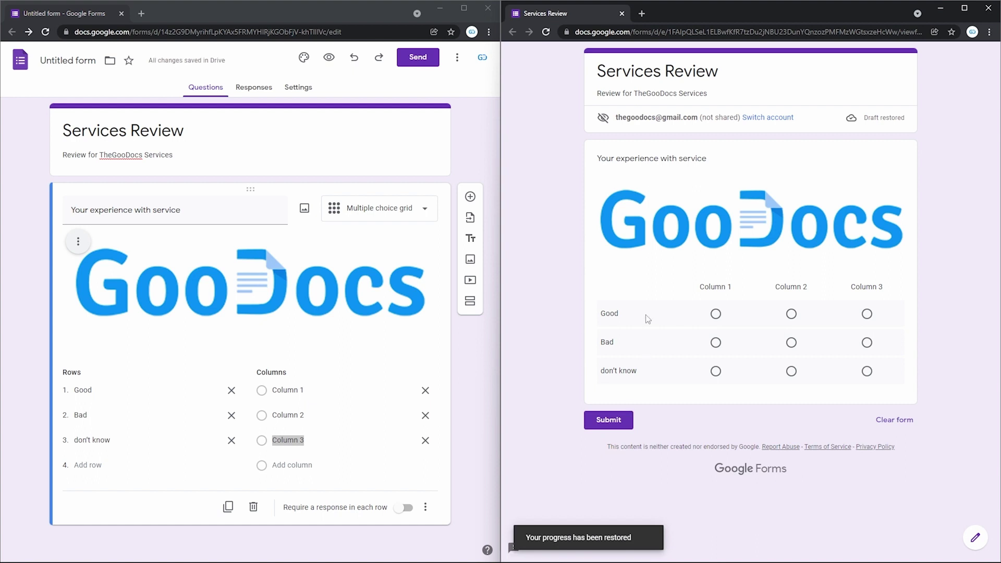
{"action": "left_click", "coordinate": [715, 314]}
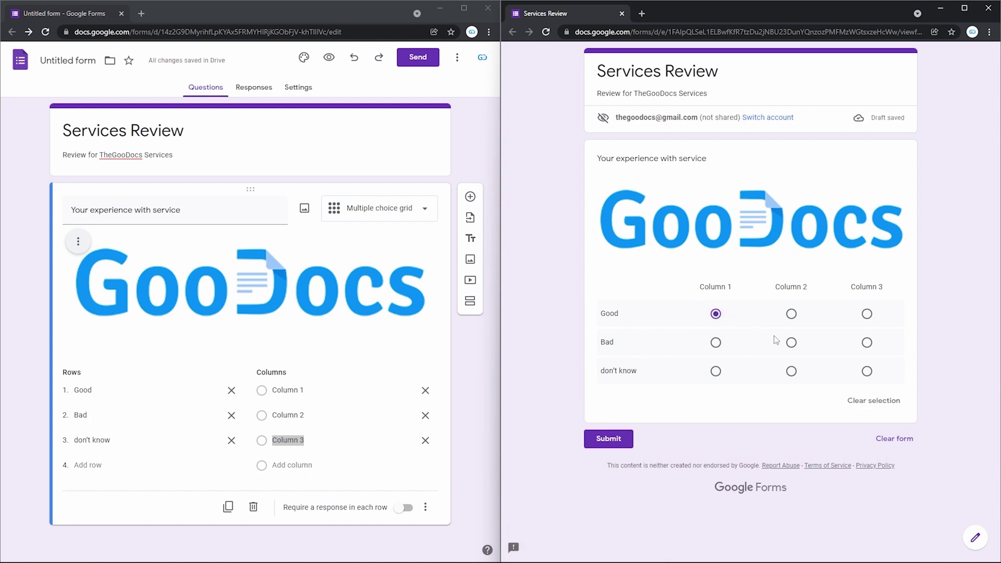
{"action": "left_click", "coordinate": [790, 344]}
{"action": "left_click", "coordinate": [791, 313]}
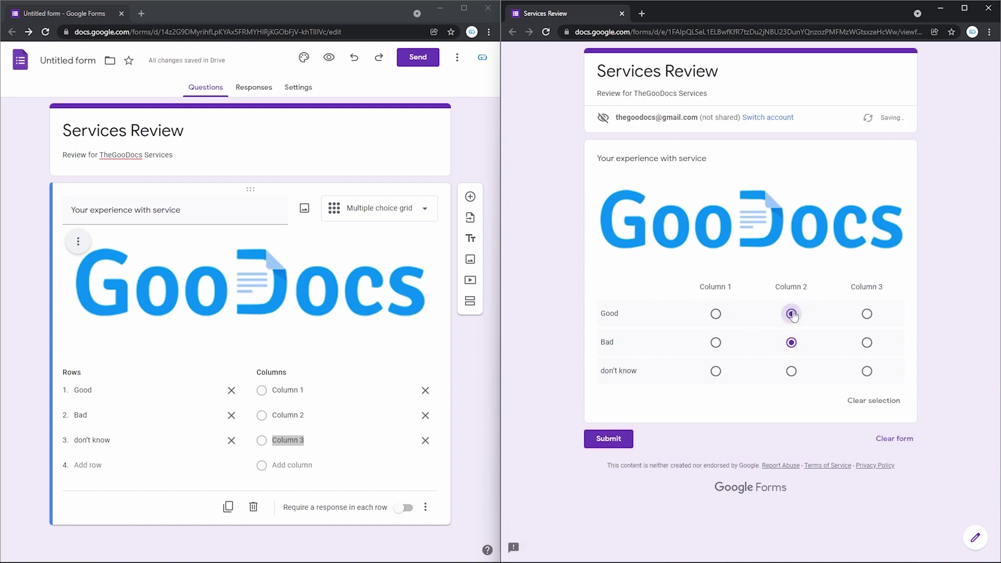
{"action": "left_click", "coordinate": [717, 314]}
{"action": "left_click", "coordinate": [715, 343]}
{"action": "left_click", "coordinate": [867, 342]}
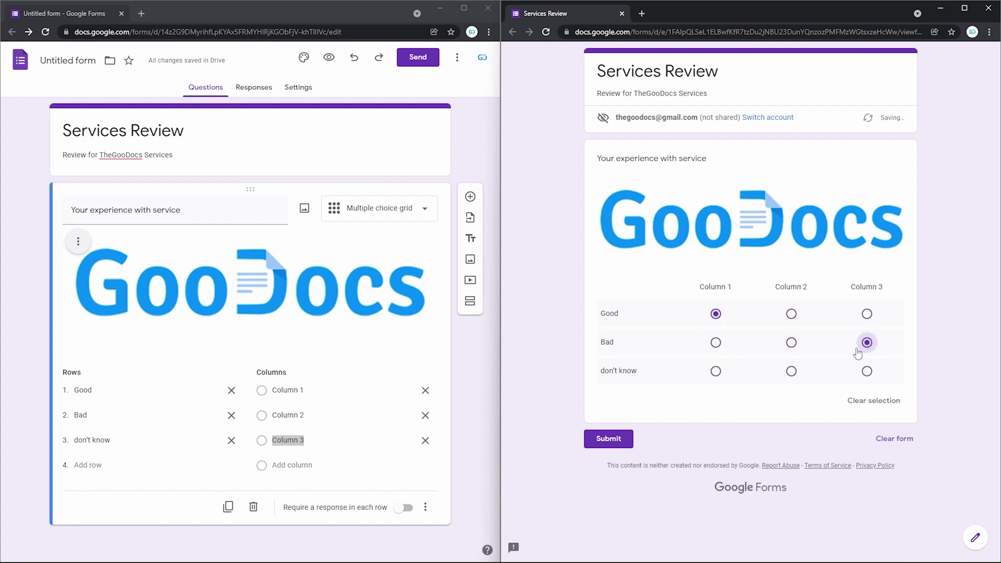
{"action": "left_click", "coordinate": [792, 371]}
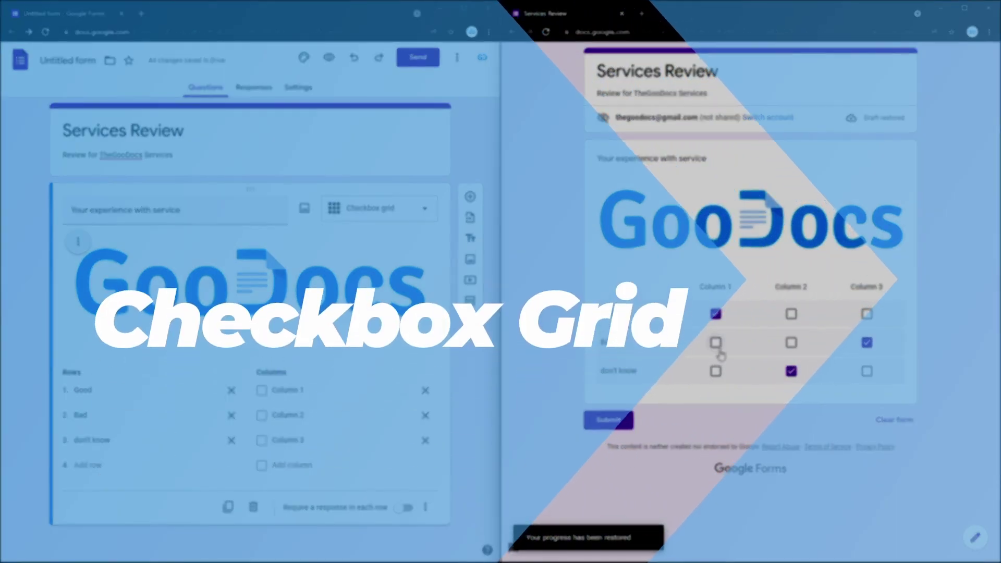
Convert the grid question into a Checkbox grid.
{"action": "left_click", "coordinate": [715, 342]}
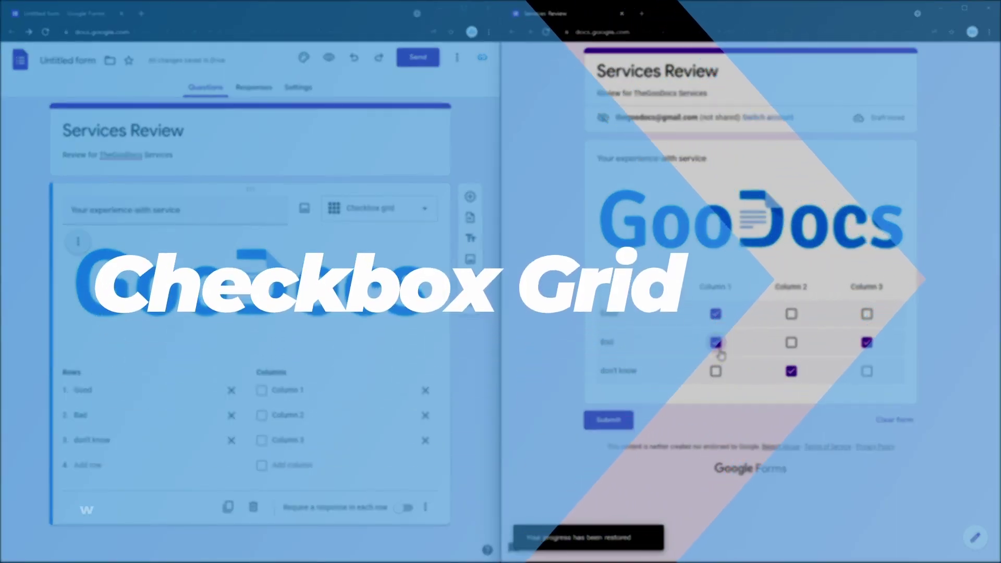
{"action": "left_click", "coordinate": [791, 314]}
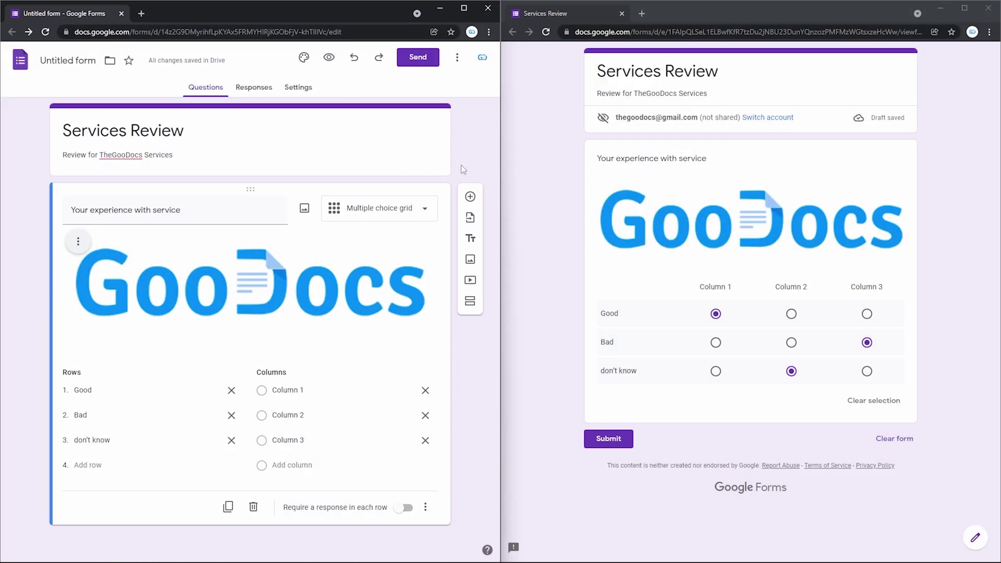
{"action": "left_click", "coordinate": [406, 216]}
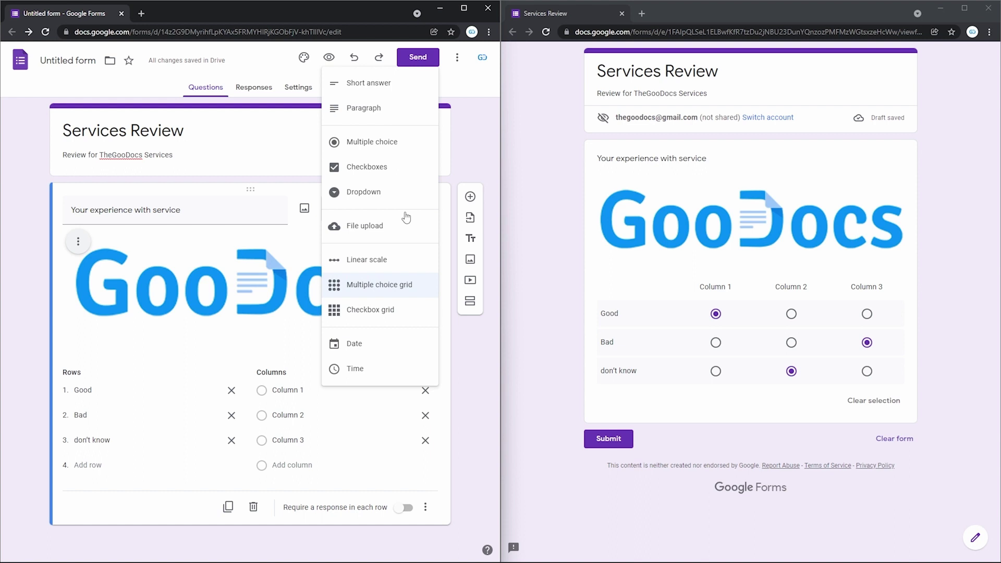
{"action": "left_click", "coordinate": [372, 310]}
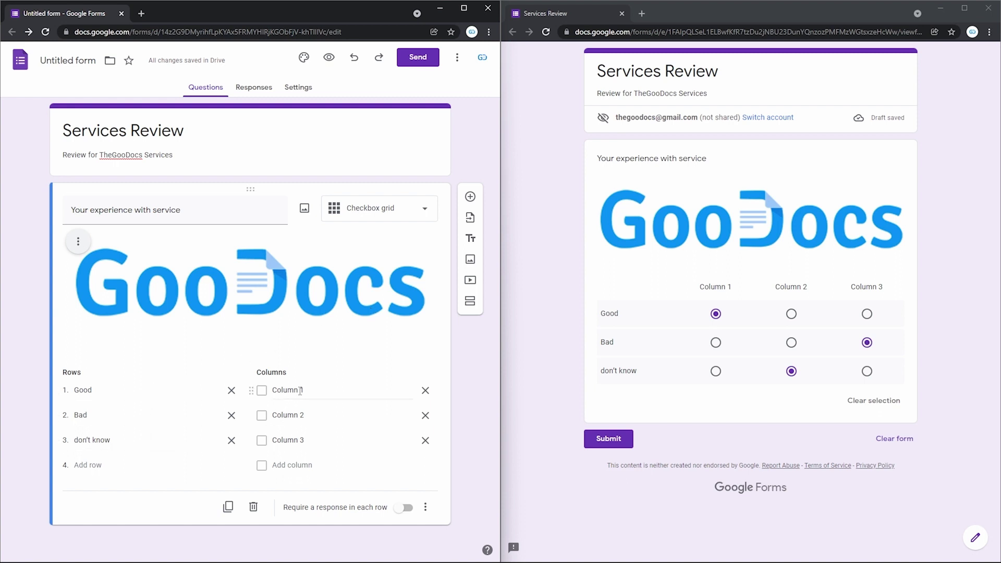
Reload the preview and tick Bad/Column 1, Good/Column 2 and don't know/Column 3.
{"action": "left_click", "coordinate": [605, 484]}
{"action": "key", "text": "F5"}
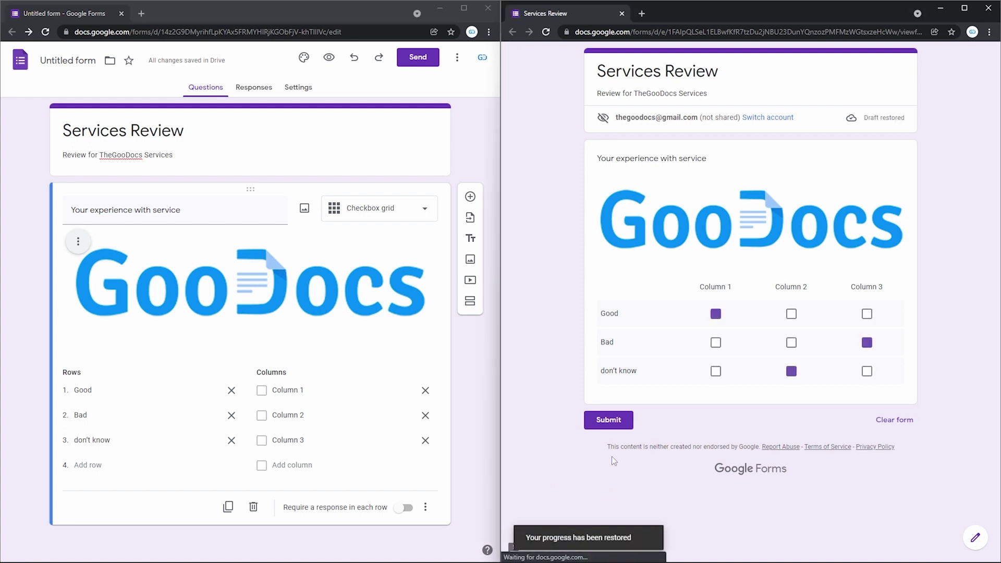
{"action": "left_click", "coordinate": [716, 342]}
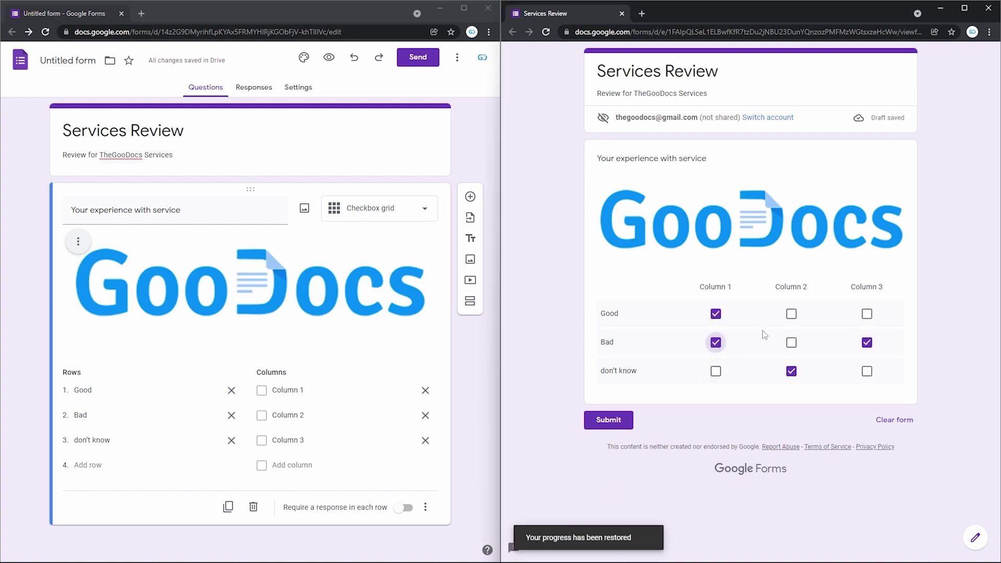
{"action": "left_click", "coordinate": [792, 314]}
{"action": "left_click", "coordinate": [867, 371]}
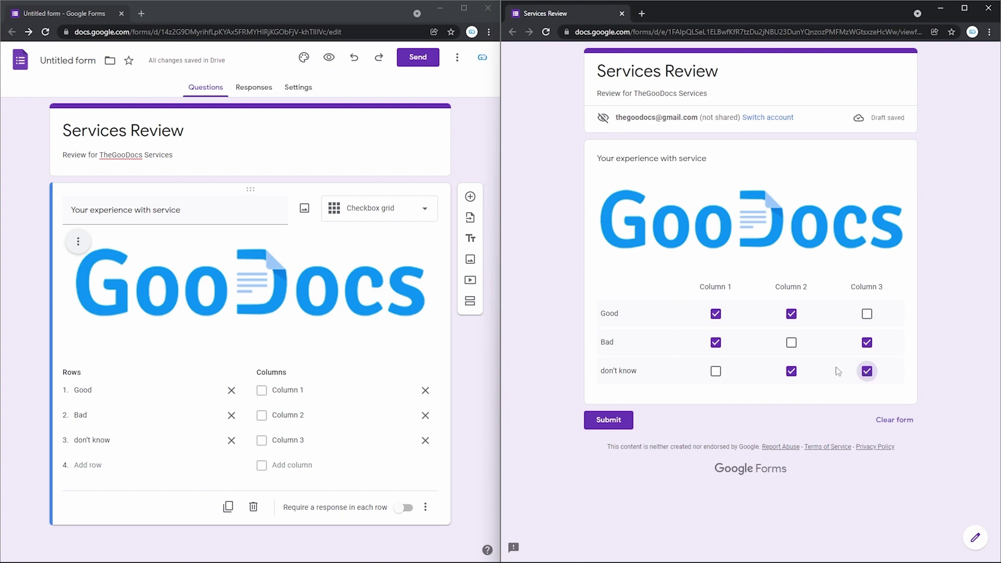
{"action": "left_click", "coordinate": [423, 218]}
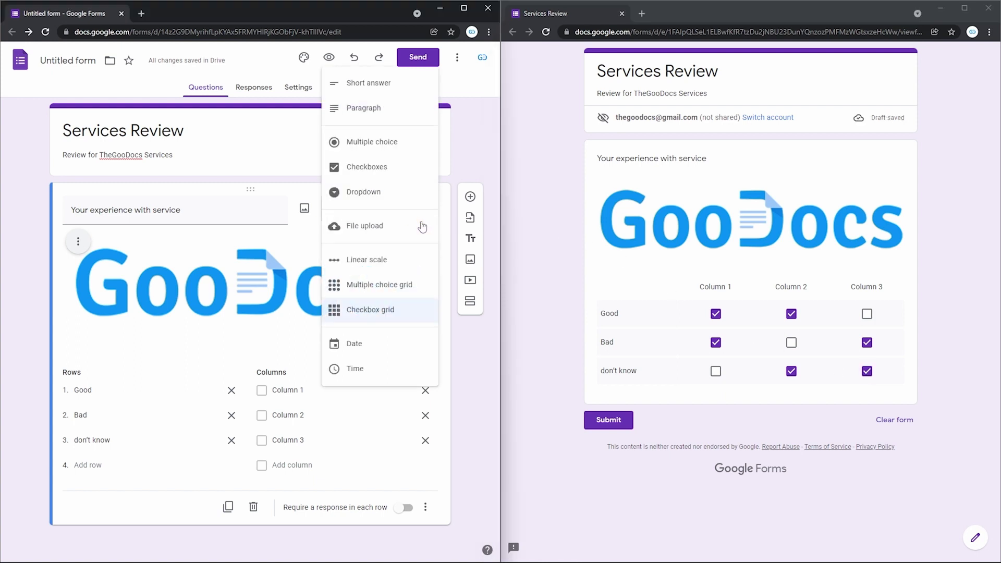
Make the question a Date question and reload the preview to check it.
{"action": "left_click", "coordinate": [378, 343]}
{"action": "left_click", "coordinate": [528, 399]}
{"action": "key", "text": "F5"}
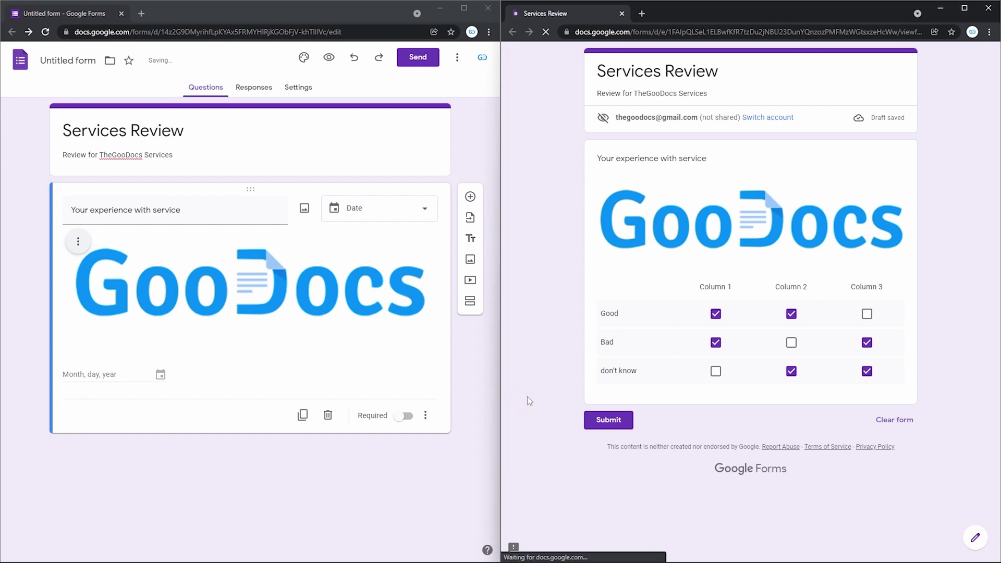
Switch the question to Time, reload the preview, and answer with a PM time.
{"action": "left_click", "coordinate": [394, 221]}
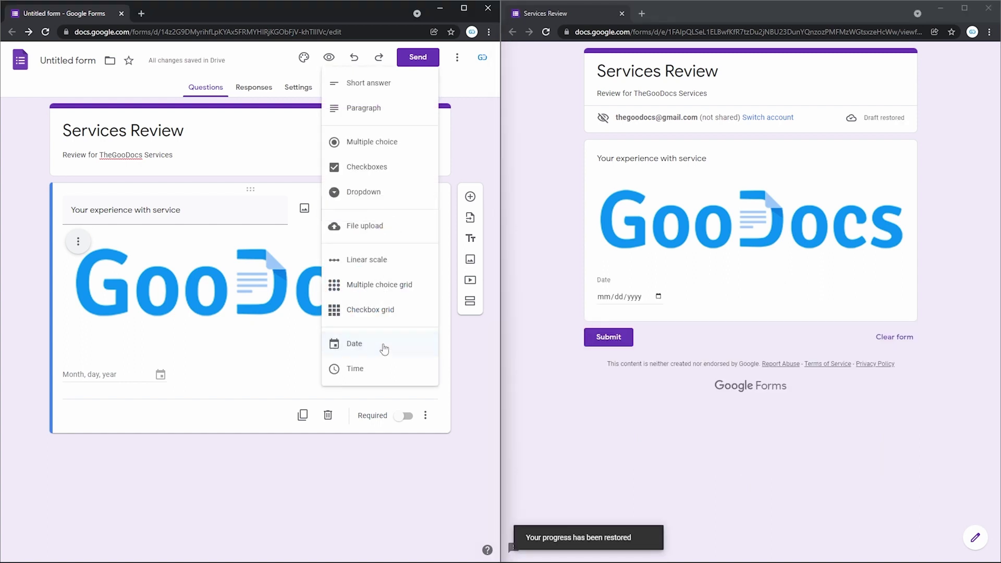
{"action": "left_click", "coordinate": [375, 369]}
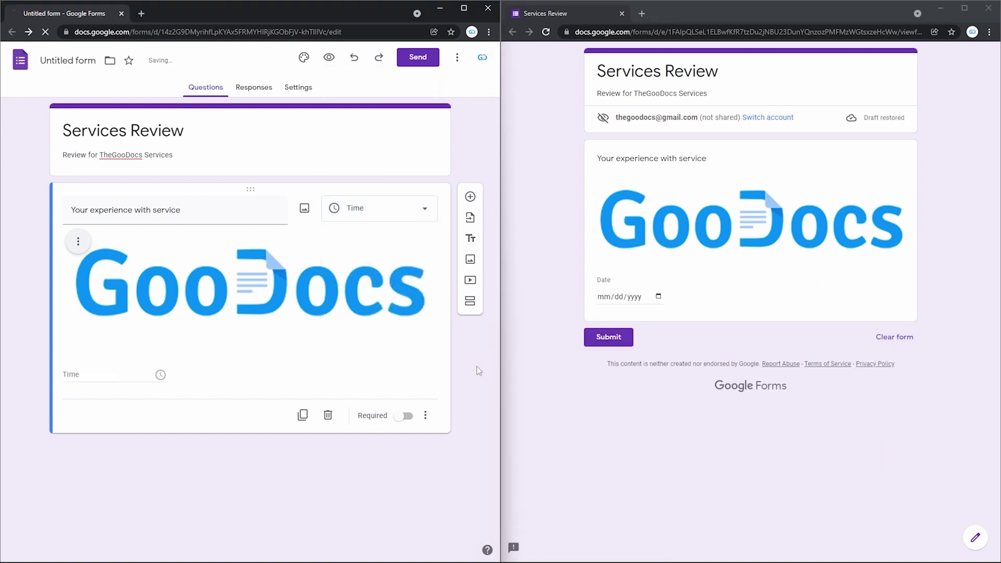
{"action": "left_click", "coordinate": [581, 380]}
{"action": "key", "text": "F5"}
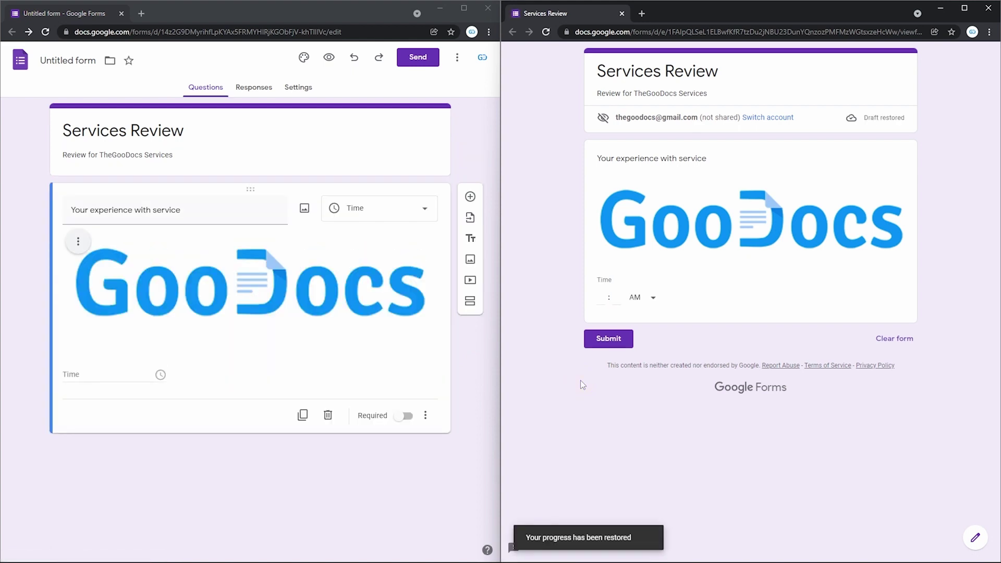
{"action": "left_click", "coordinate": [600, 298]}
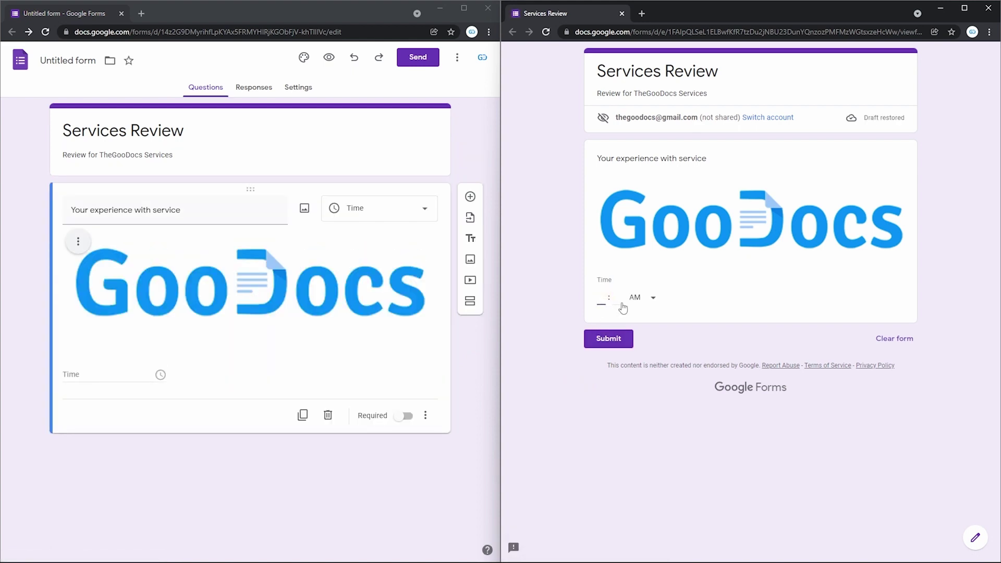
{"action": "left_click", "coordinate": [624, 306]}
{"action": "left_click", "coordinate": [631, 319]}
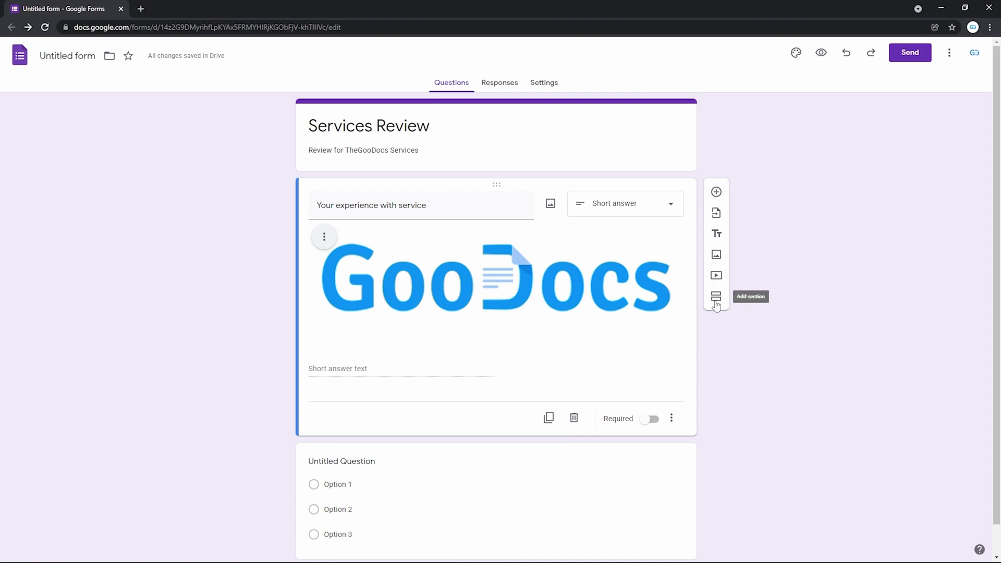
Add a blank multiple-choice question below the image question, leaving Import questions unused.
{"action": "left_click", "coordinate": [716, 192]}
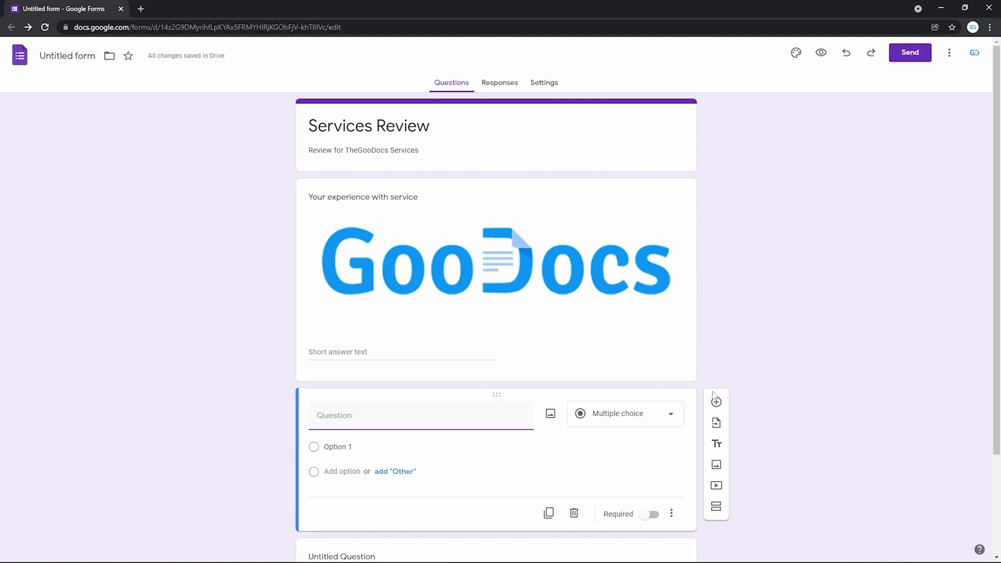
{"action": "left_click", "coordinate": [716, 423]}
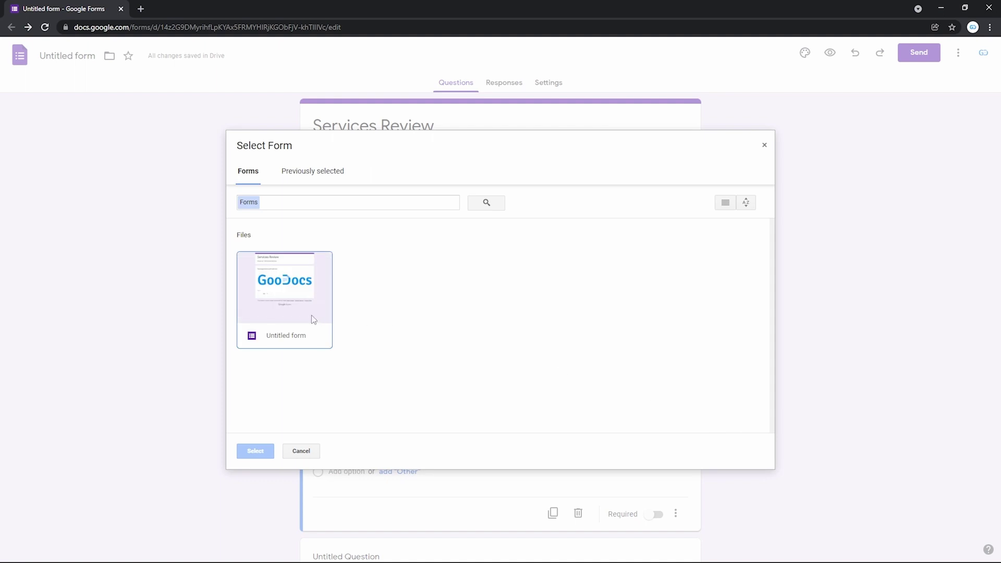
{"action": "left_click", "coordinate": [764, 146]}
{"action": "left_click", "coordinate": [666, 218]}
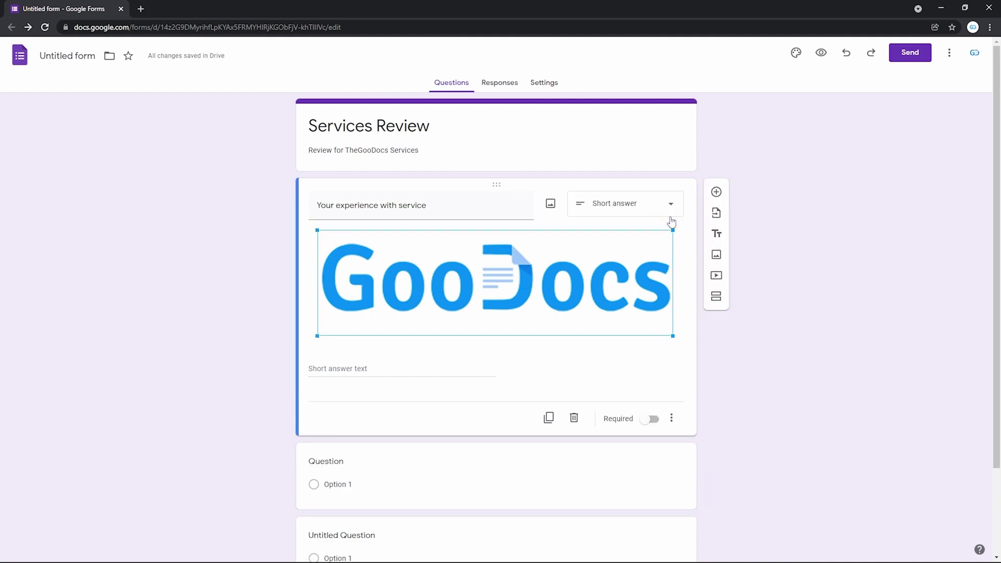
Add a title-and-description block titled 'Other' and drag it below the Question card.
{"action": "left_click", "coordinate": [717, 235]}
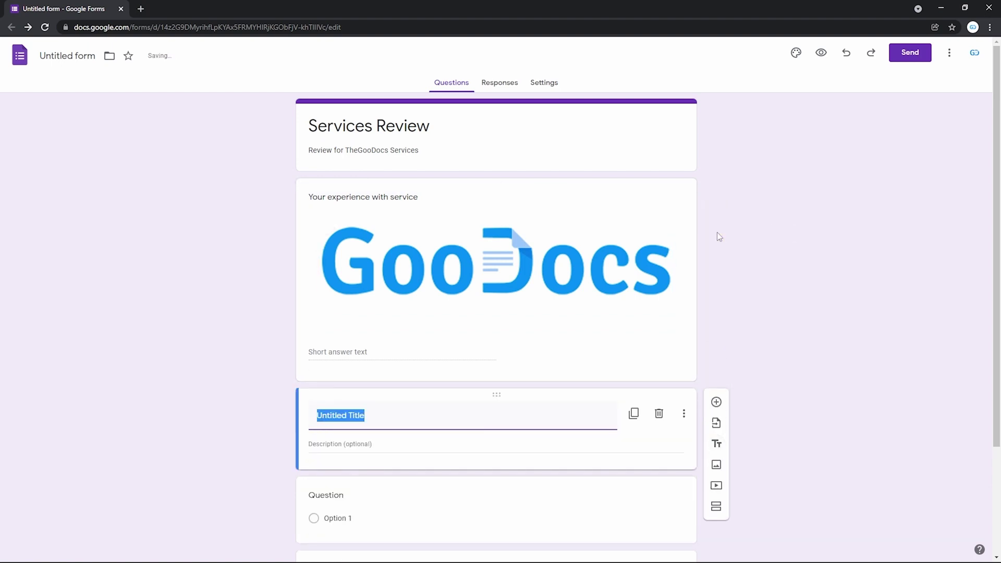
{"action": "left_click", "coordinate": [402, 320]}
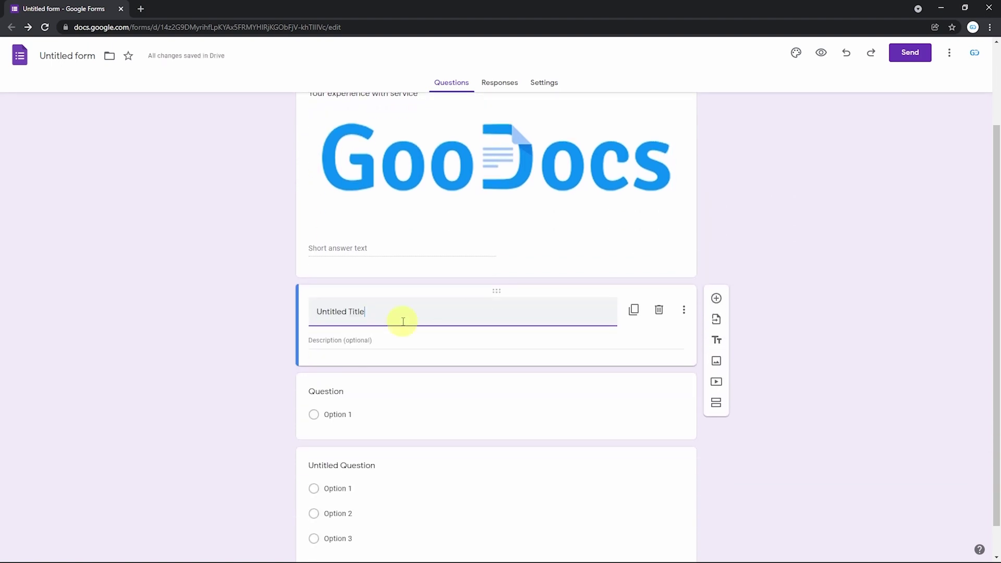
{"action": "key", "text": "ctrl+a"}
{"action": "type", "text": "Other"}
{"action": "left_click", "coordinate": [749, 415]}
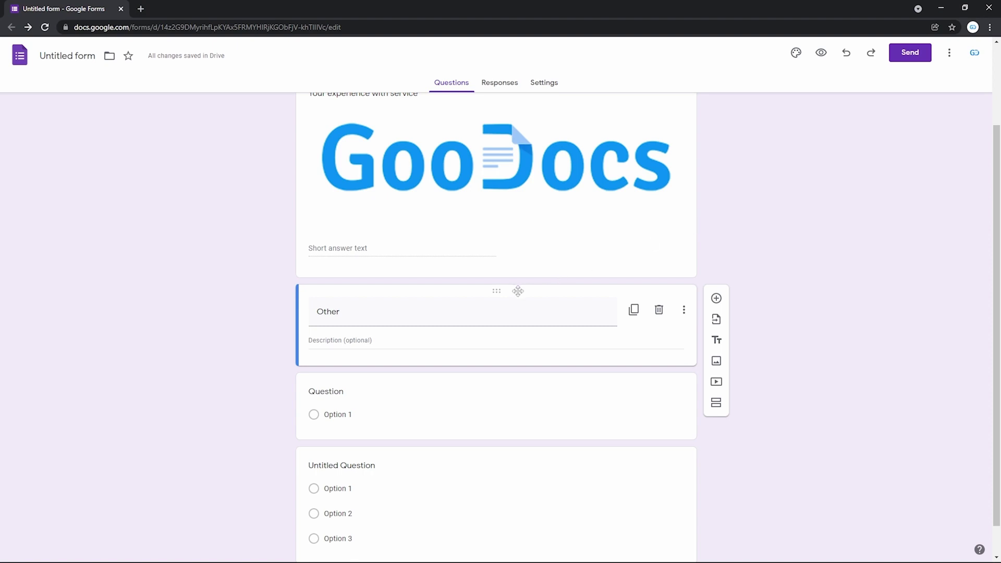
{"action": "left_click_drag", "start_coordinate": [508, 292], "coordinate": [502, 379]}
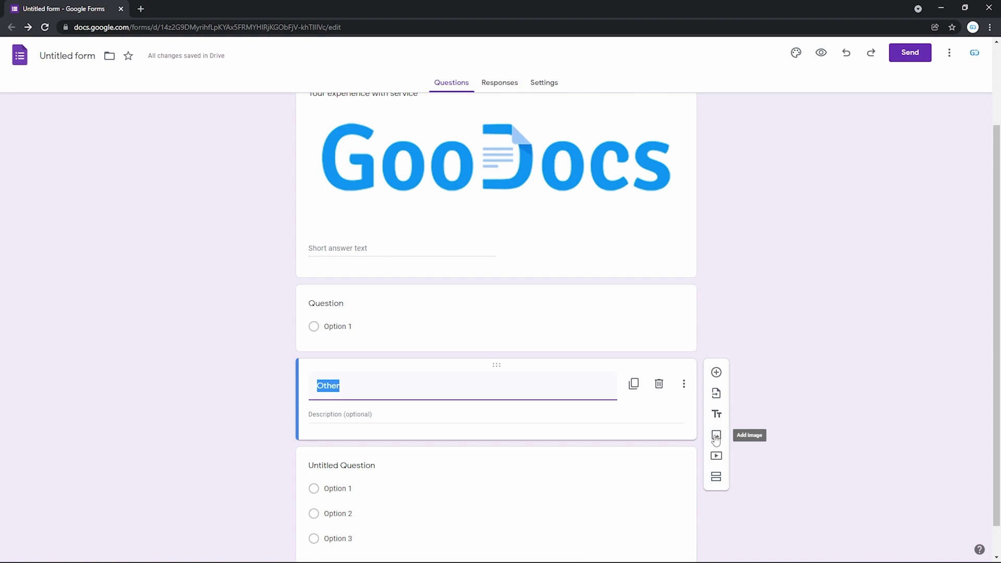
{"action": "left_click", "coordinate": [715, 437]}
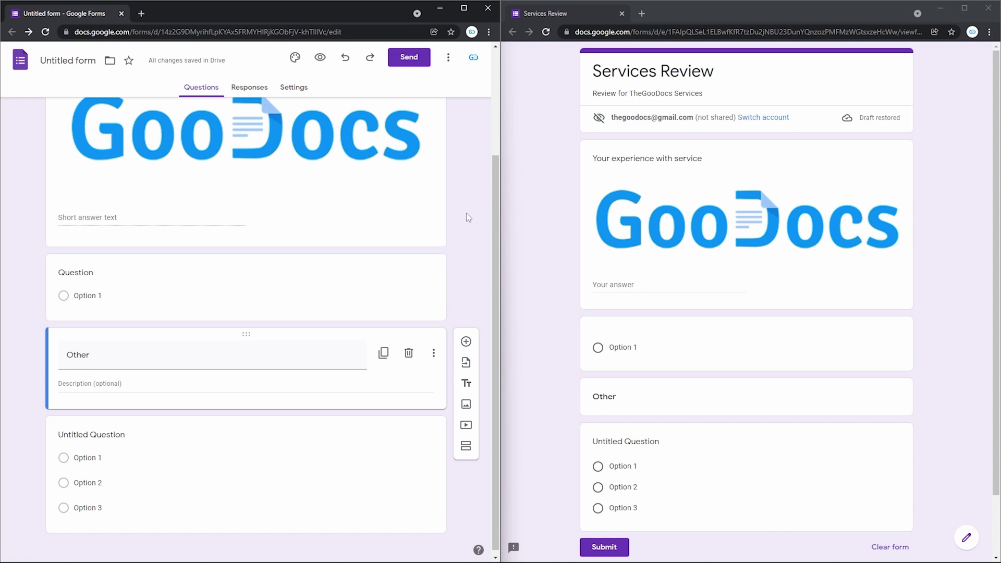
Insert the A-Z sorting YouTube video after the Other block by pasting its link.
{"action": "left_click", "coordinate": [466, 425]}
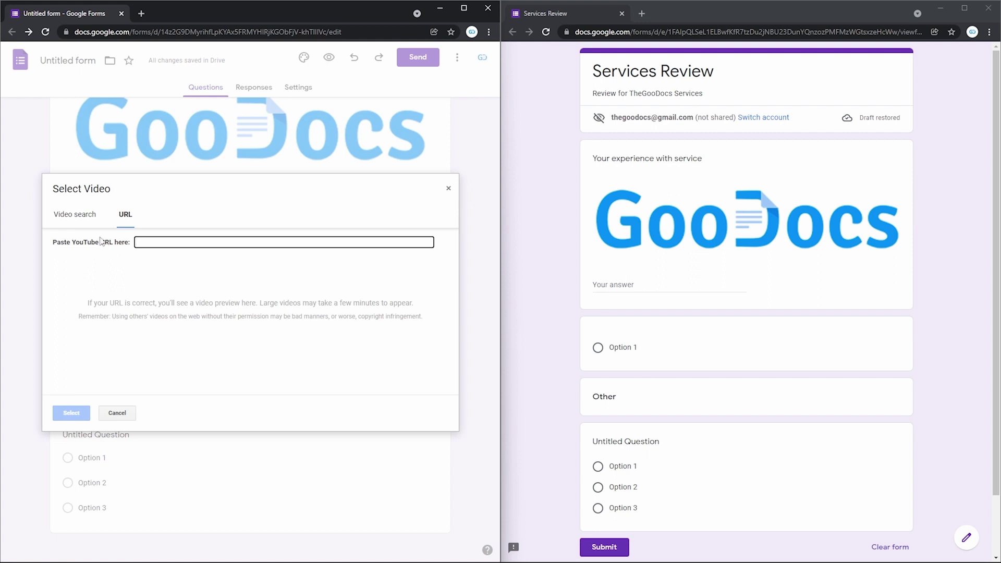
{"action": "left_click", "coordinate": [92, 218]}
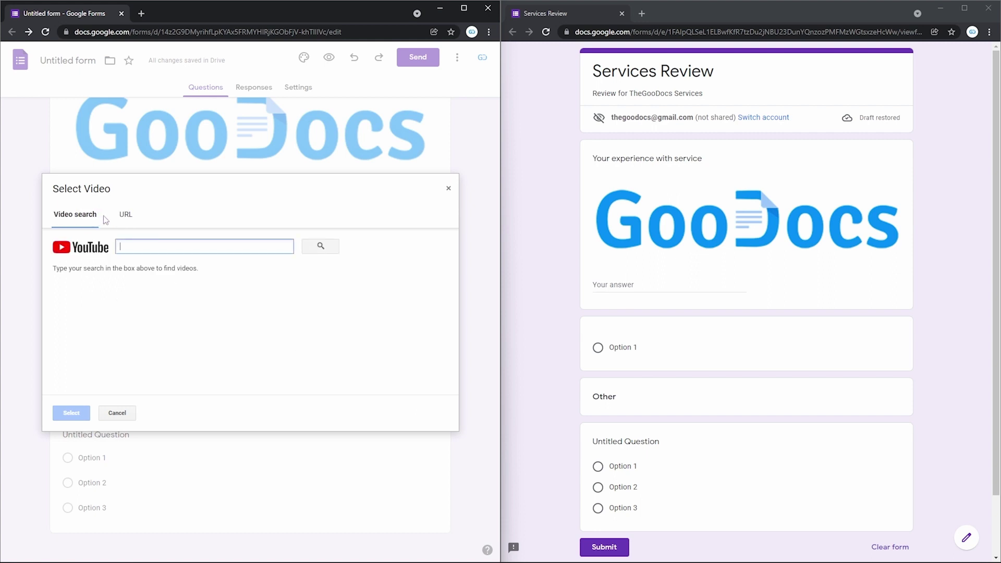
{"action": "left_click", "coordinate": [125, 217]}
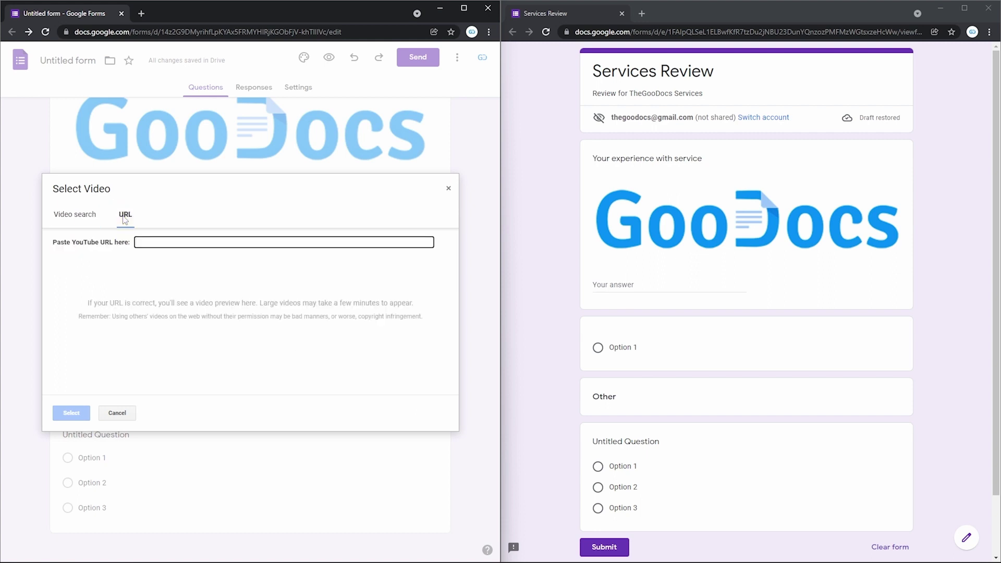
{"action": "type", "text": "https://www.youtube.com/watch?v=Y-gxEpXExJo"}
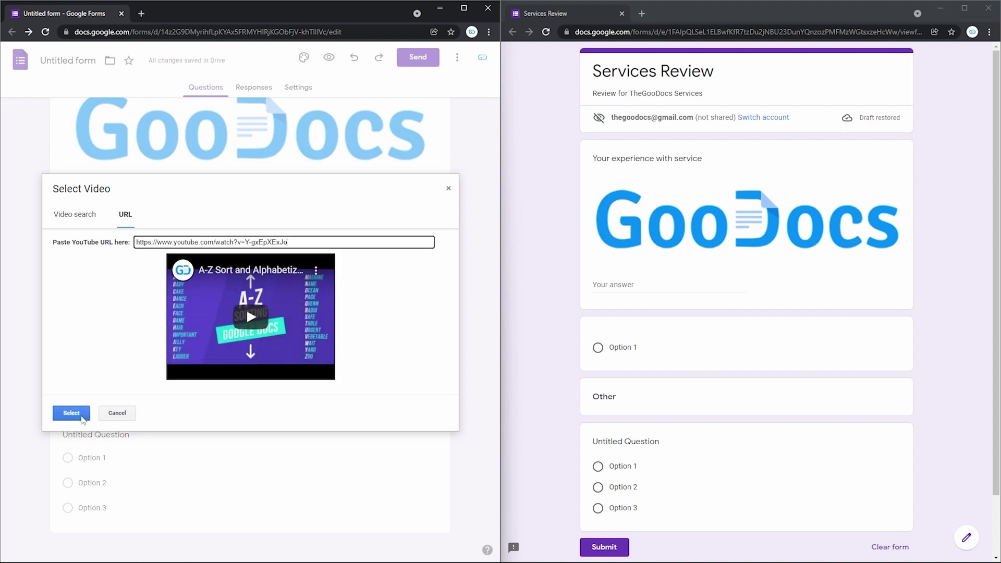
{"action": "left_click", "coordinate": [71, 413]}
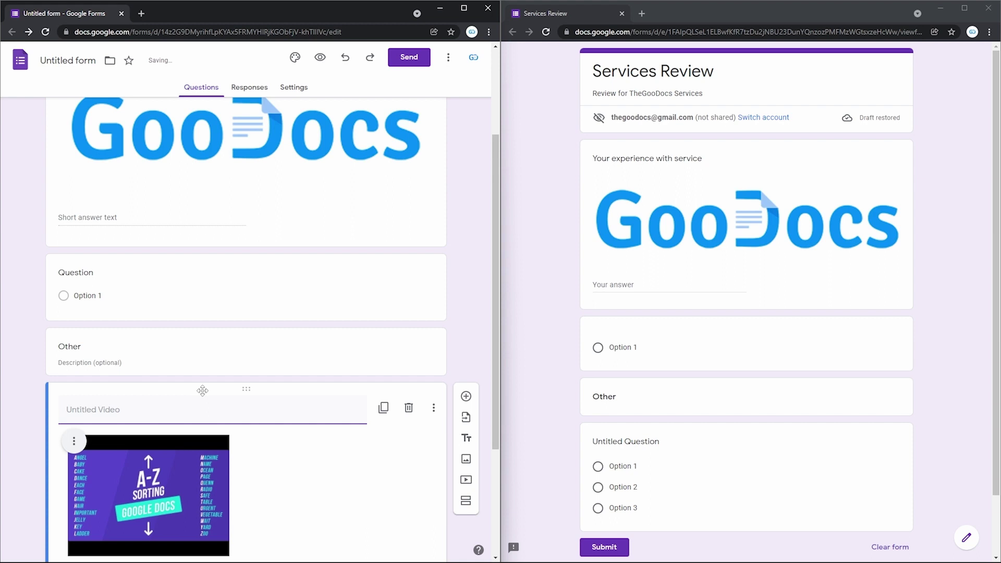
{"action": "scroll", "coordinate": [333, 368], "scroll_direction": "down", "scroll_amount": 2}
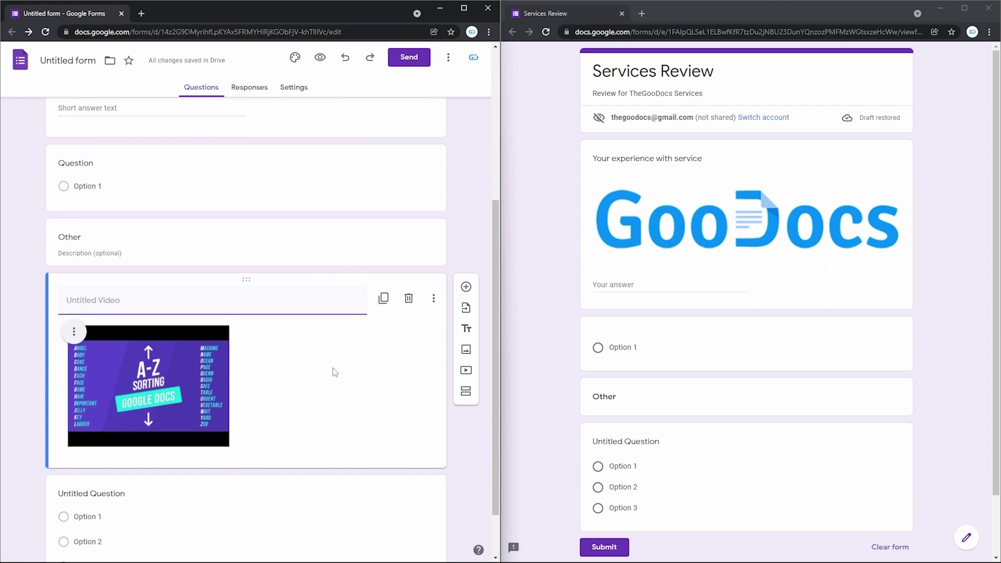
{"action": "scroll", "coordinate": [334, 370], "scroll_direction": "down", "scroll_amount": 1}
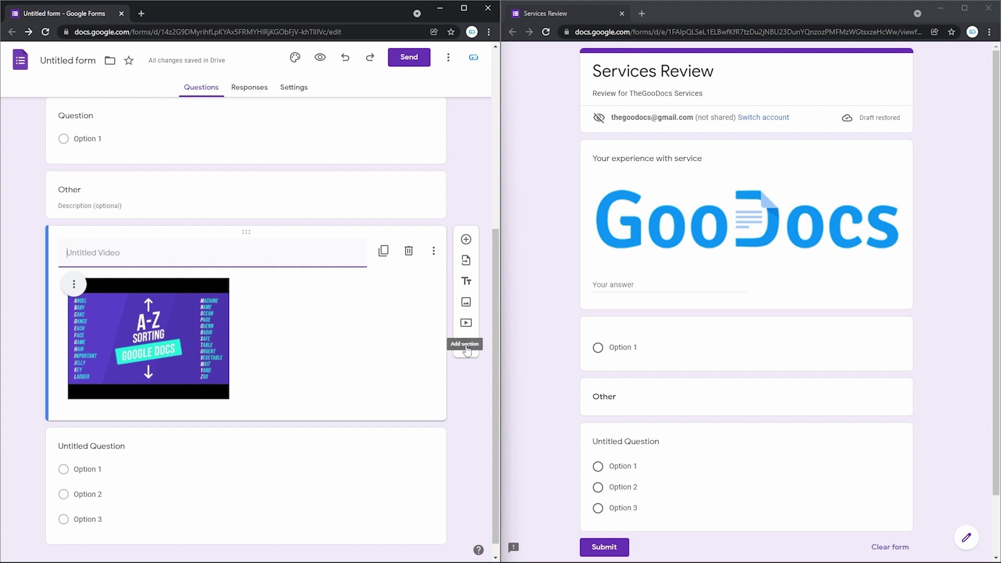
Add a second, untitled section below the video.
{"action": "left_click", "coordinate": [466, 347]}
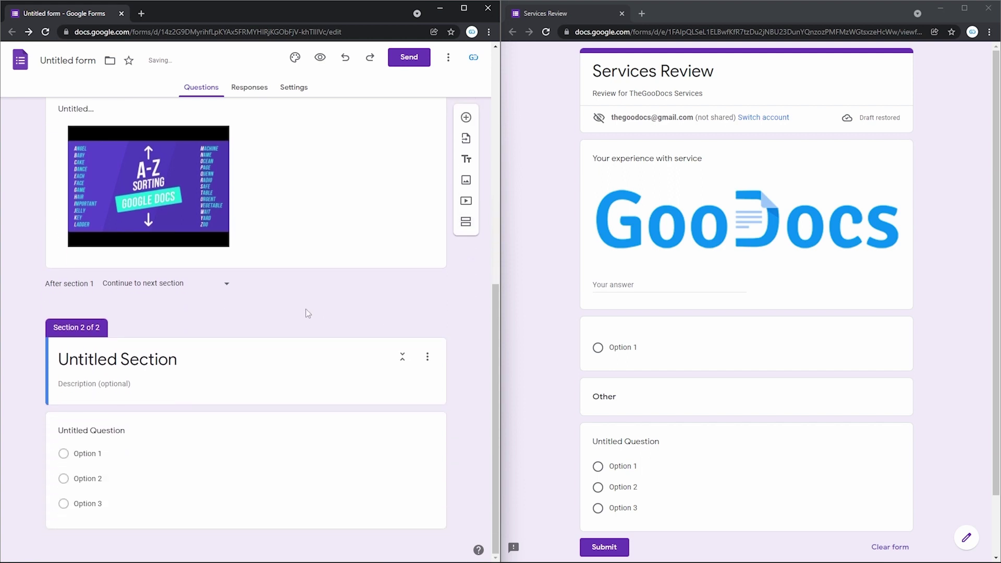
{"action": "scroll", "coordinate": [278, 312], "scroll_direction": "up", "scroll_amount": 3}
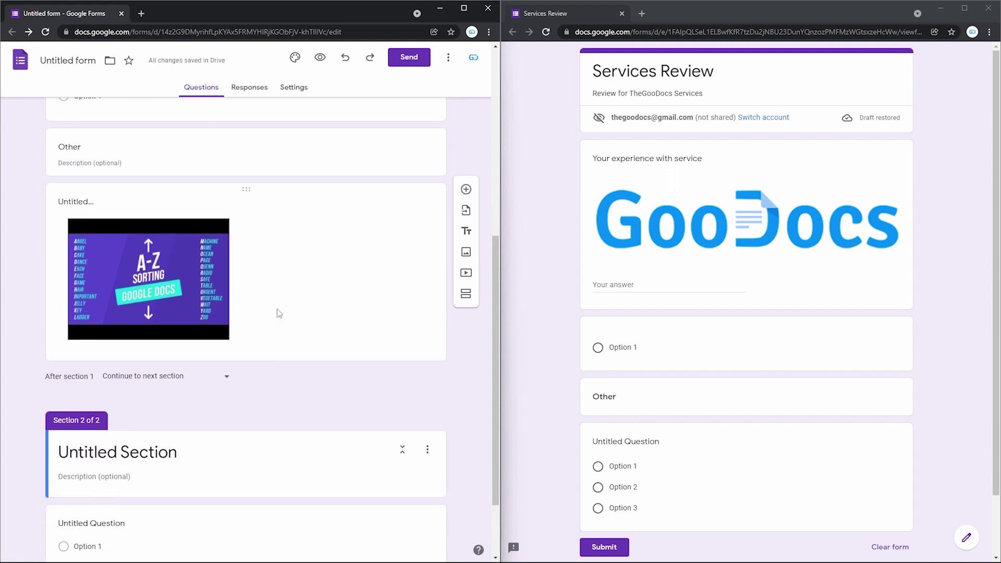
{"action": "scroll", "coordinate": [276, 309], "scroll_direction": "down", "scroll_amount": 3}
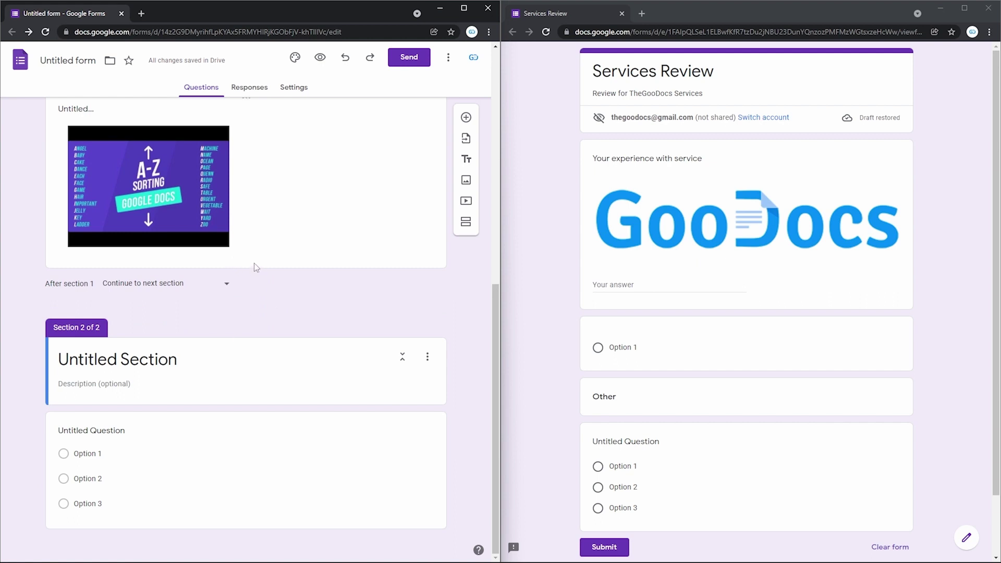
Reload the preview and go from section 1 to section 2 and back, twice.
{"action": "left_click", "coordinate": [527, 301]}
{"action": "key", "text": "F5"}
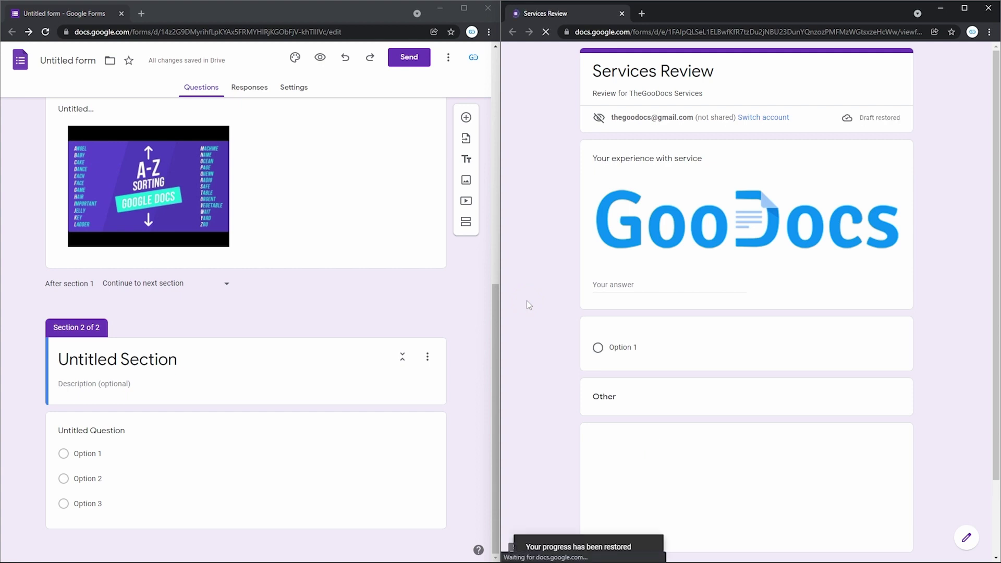
{"action": "scroll", "coordinate": [528, 305], "scroll_direction": "down", "scroll_amount": 2}
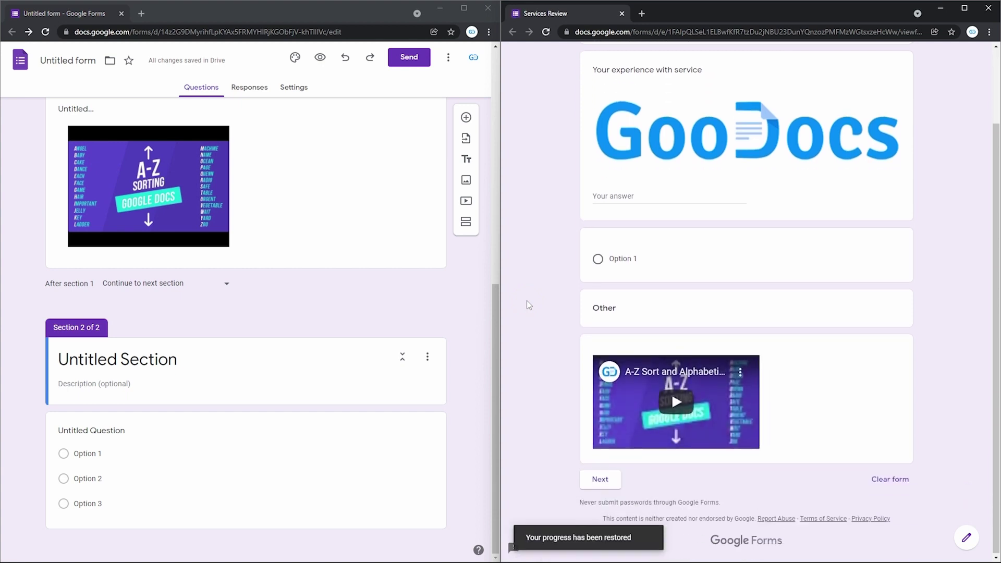
{"action": "scroll", "coordinate": [529, 305], "scroll_direction": "up", "scroll_amount": 3}
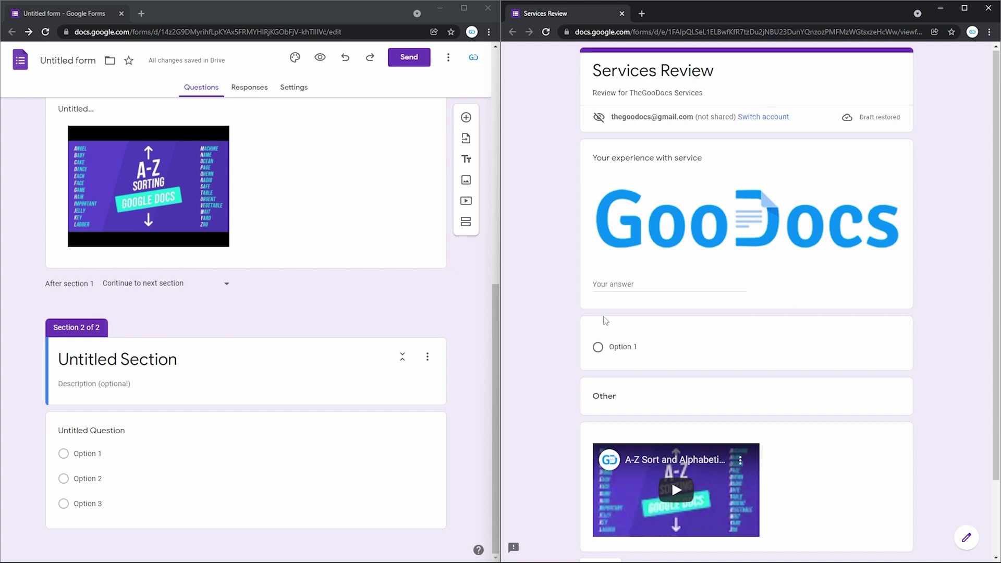
{"action": "scroll", "coordinate": [604, 319], "scroll_direction": "down", "scroll_amount": 2}
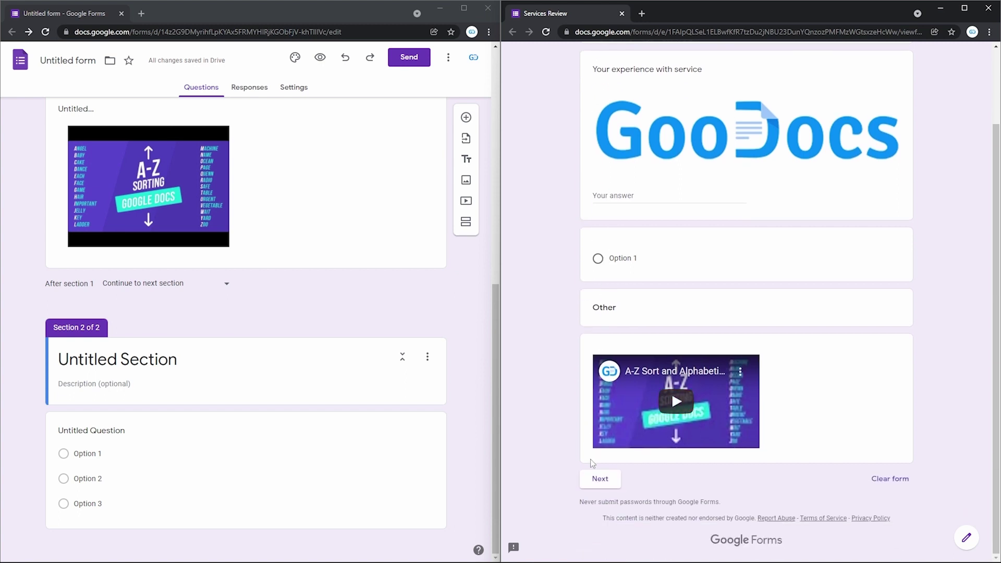
{"action": "left_click", "coordinate": [594, 479]}
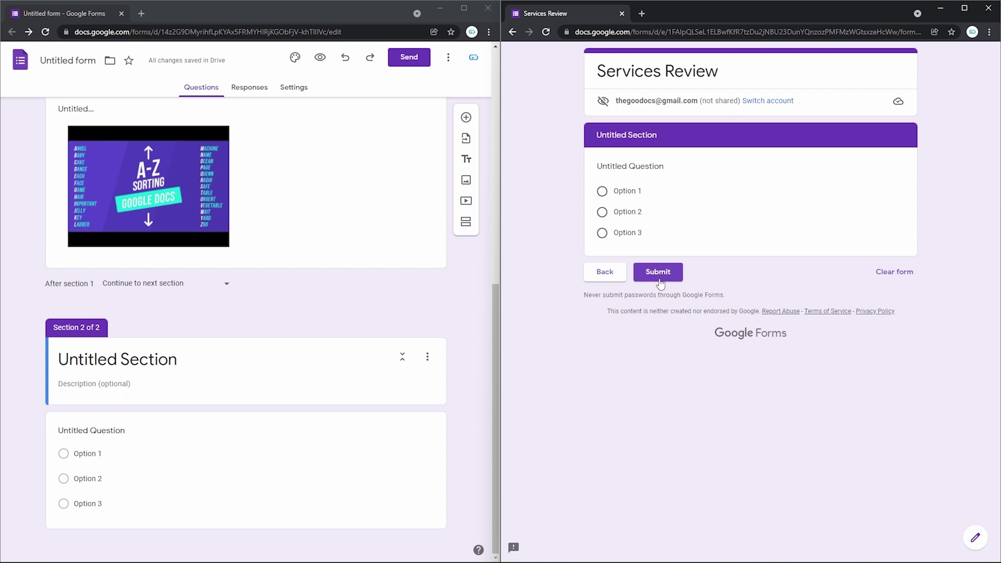
{"action": "left_click", "coordinate": [601, 272]}
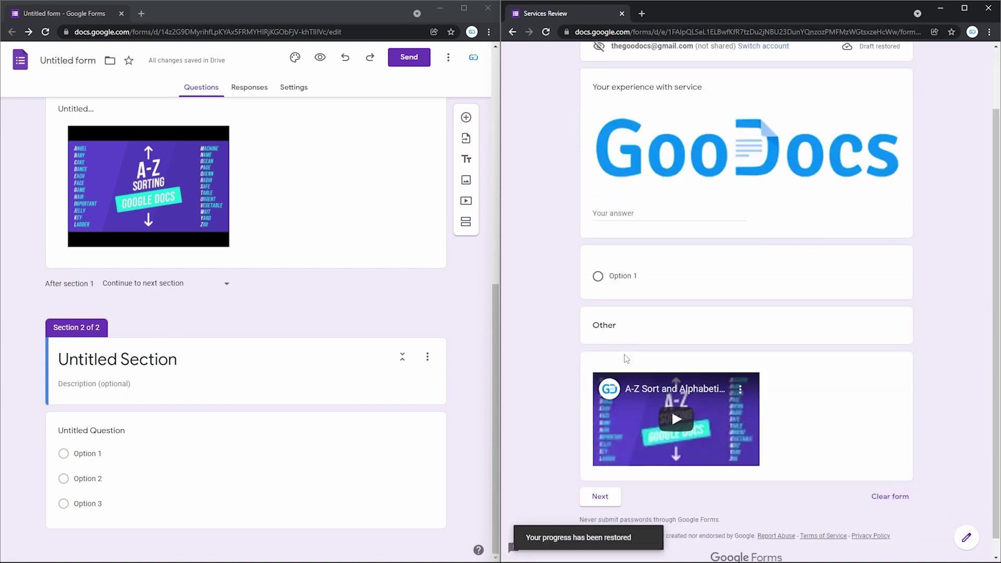
{"action": "left_click", "coordinate": [606, 480]}
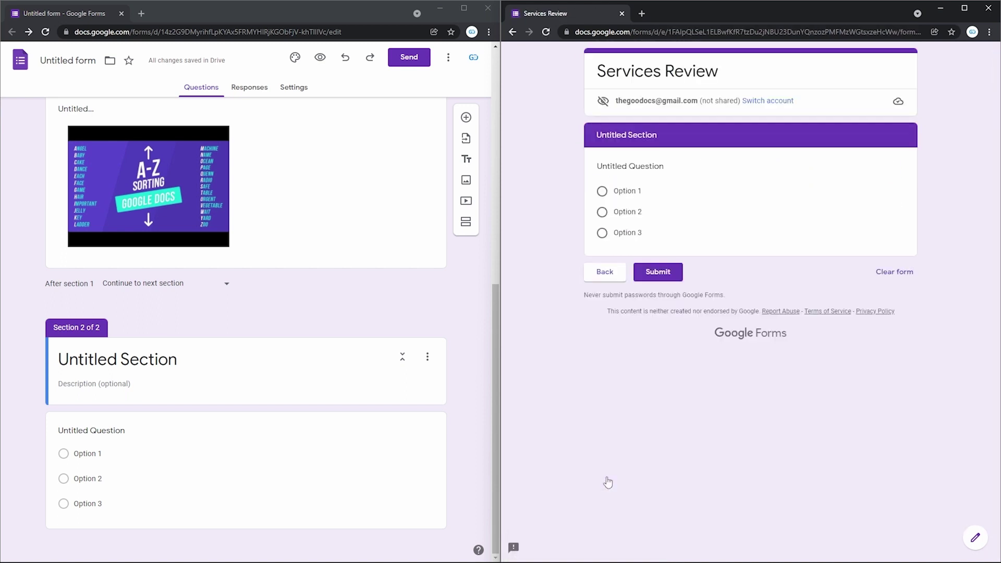
{"action": "left_click", "coordinate": [612, 280]}
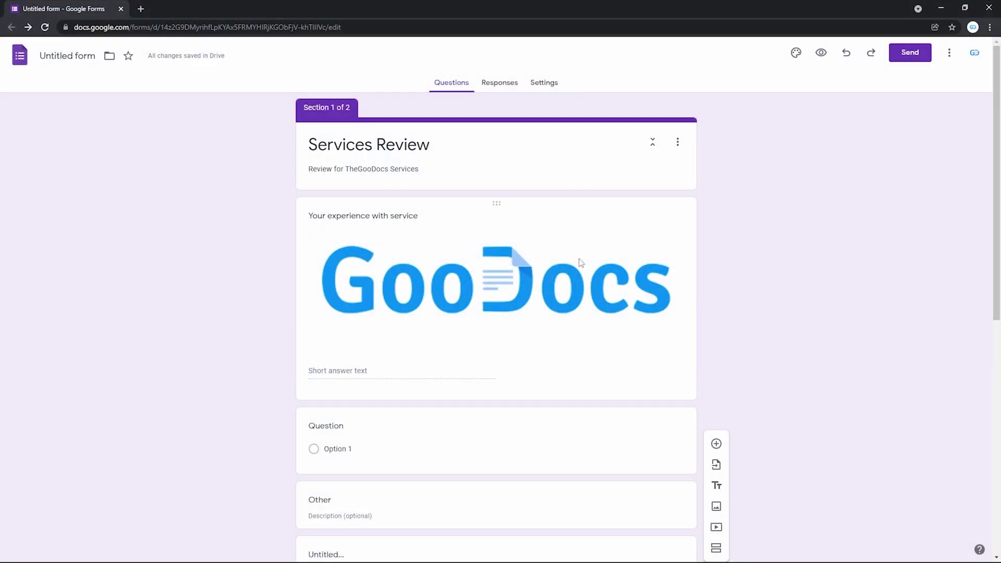
Set the basketball hoop photo from the built-in Themes as the form's header image.
{"action": "left_click", "coordinate": [795, 53]}
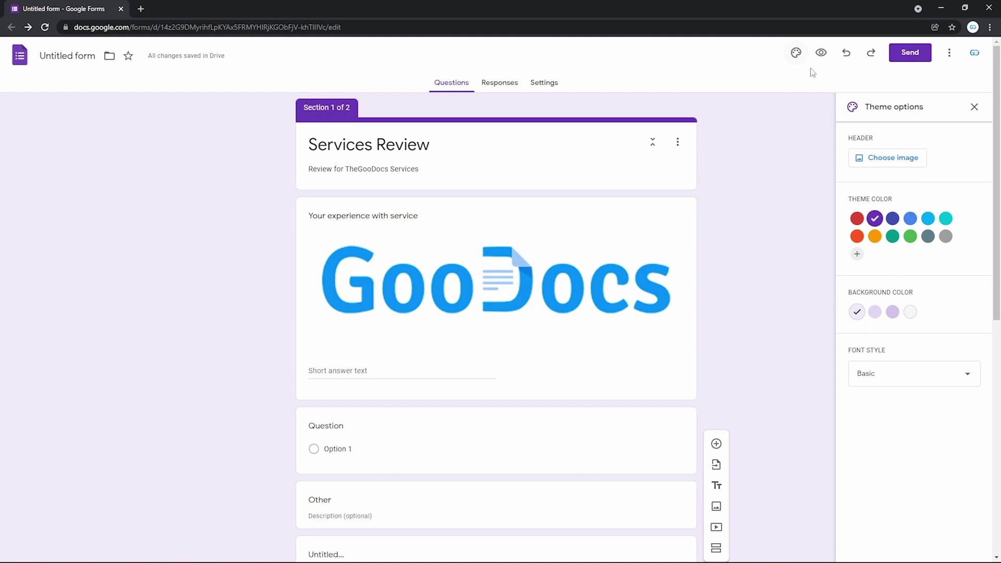
{"action": "left_click", "coordinate": [882, 161]}
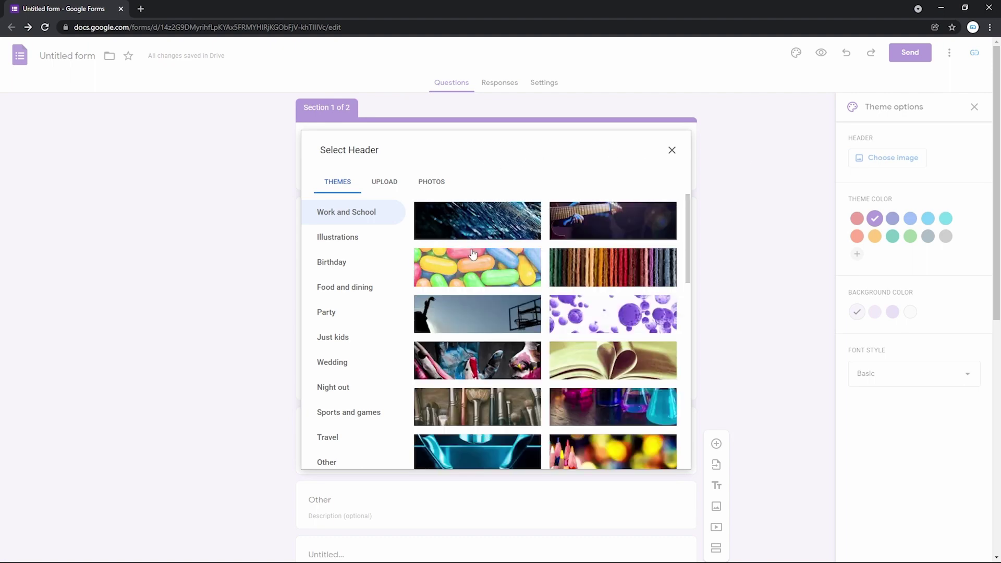
{"action": "left_click", "coordinate": [398, 188]}
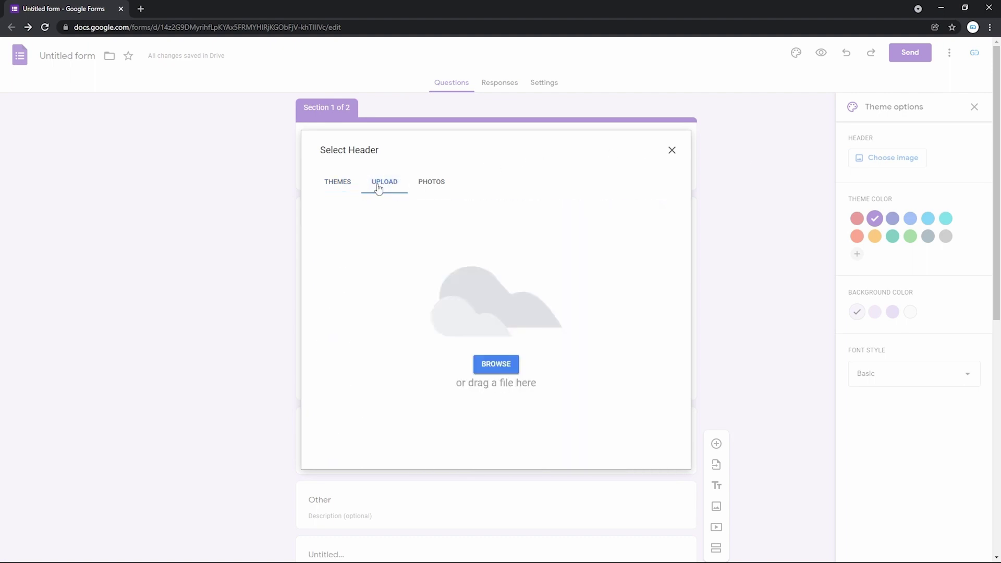
{"action": "left_click", "coordinate": [345, 185]}
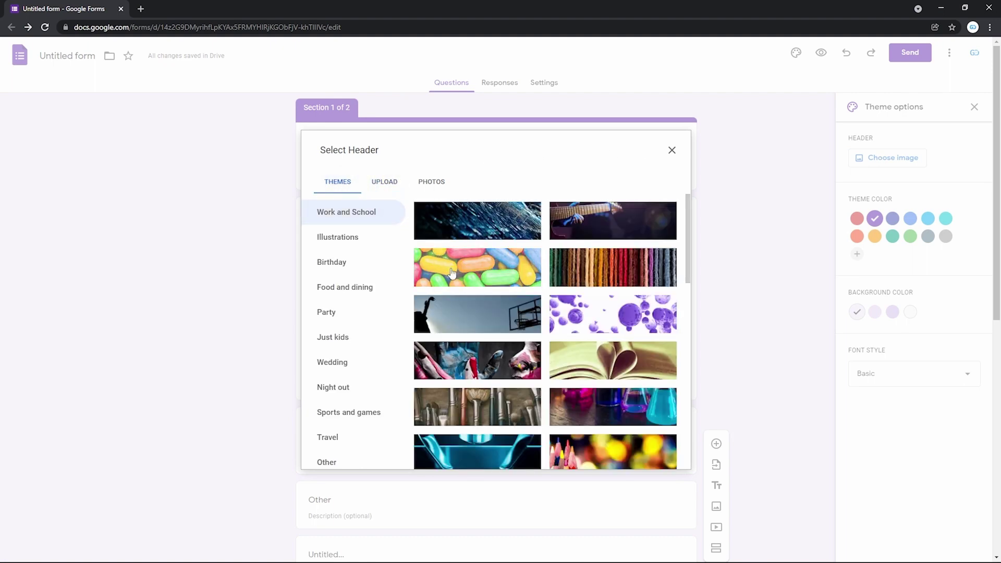
{"action": "left_click", "coordinate": [471, 314]}
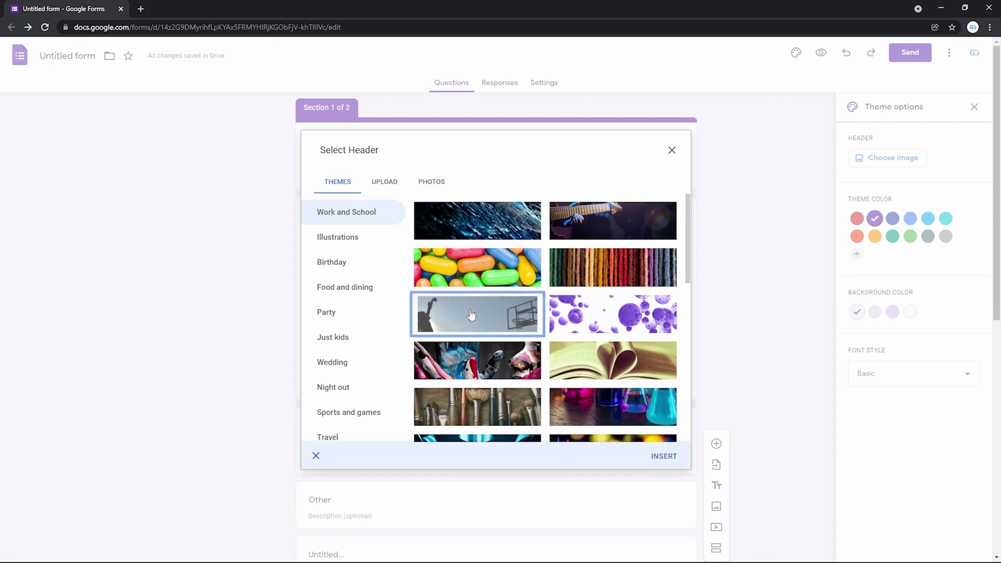
{"action": "left_click", "coordinate": [667, 455]}
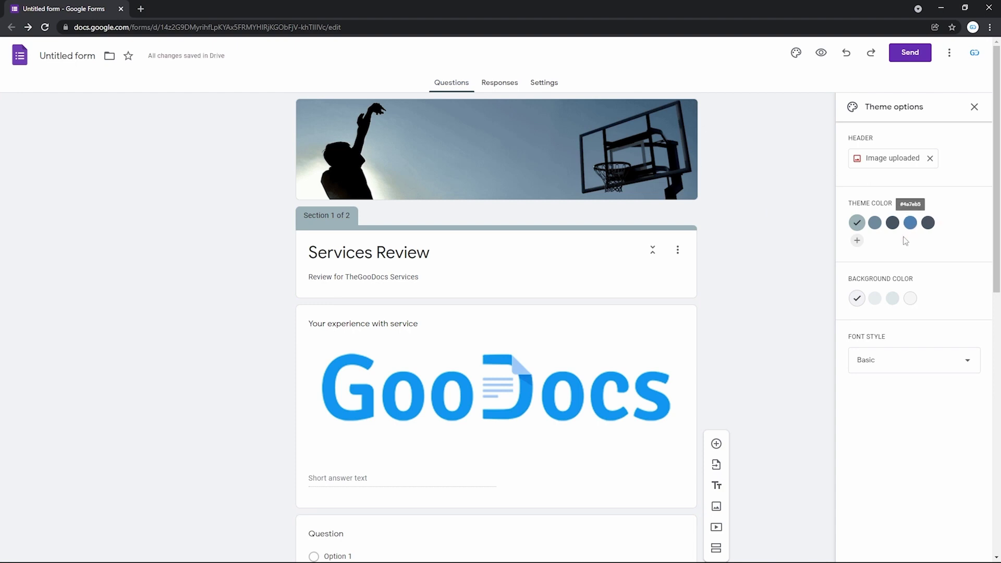
Compare the theme colour swatches and settle on blue (#4a7eb5).
{"action": "left_click", "coordinate": [910, 223]}
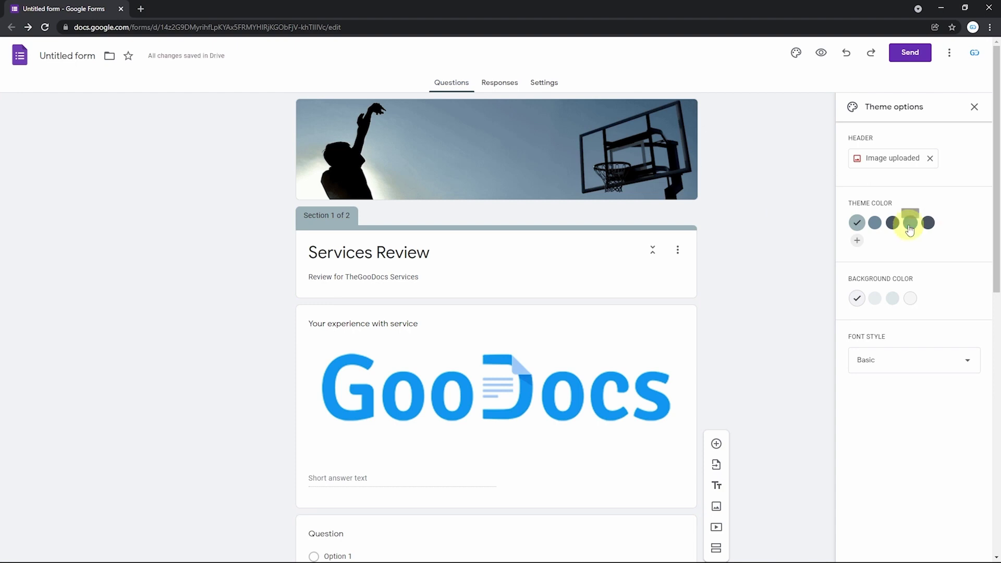
{"action": "left_click", "coordinate": [876, 224]}
{"action": "left_click", "coordinate": [892, 223]}
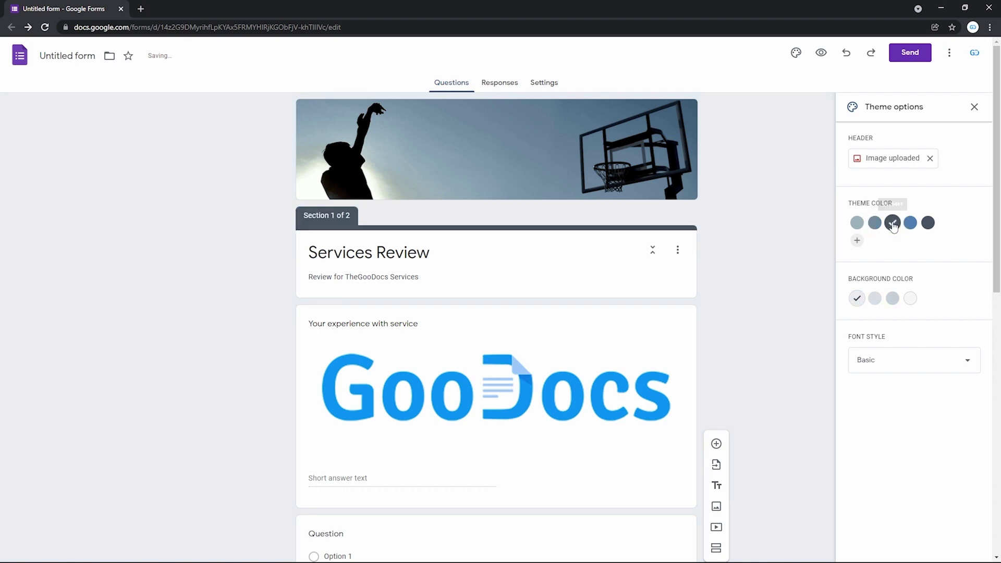
{"action": "left_click", "coordinate": [927, 226]}
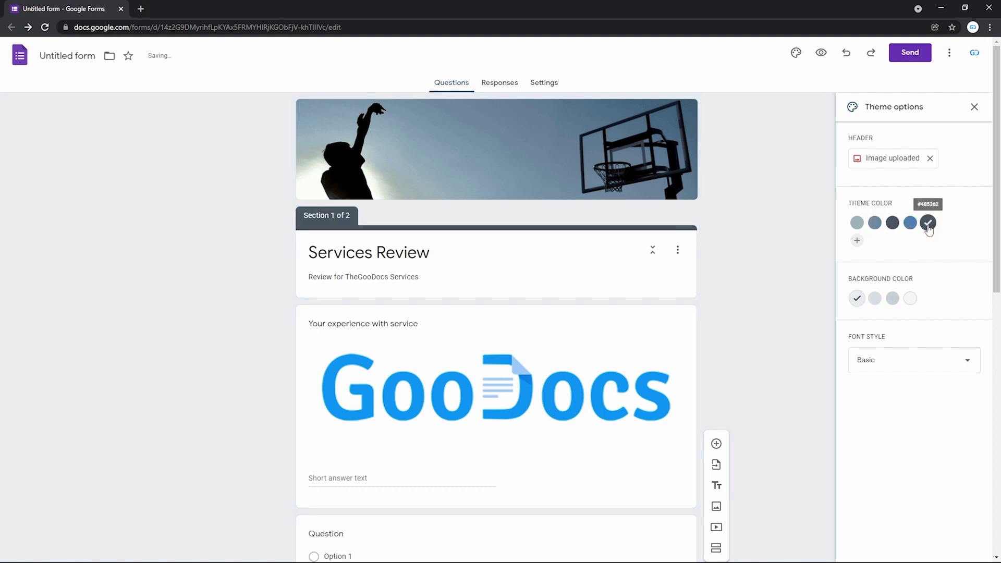
{"action": "left_click", "coordinate": [910, 224]}
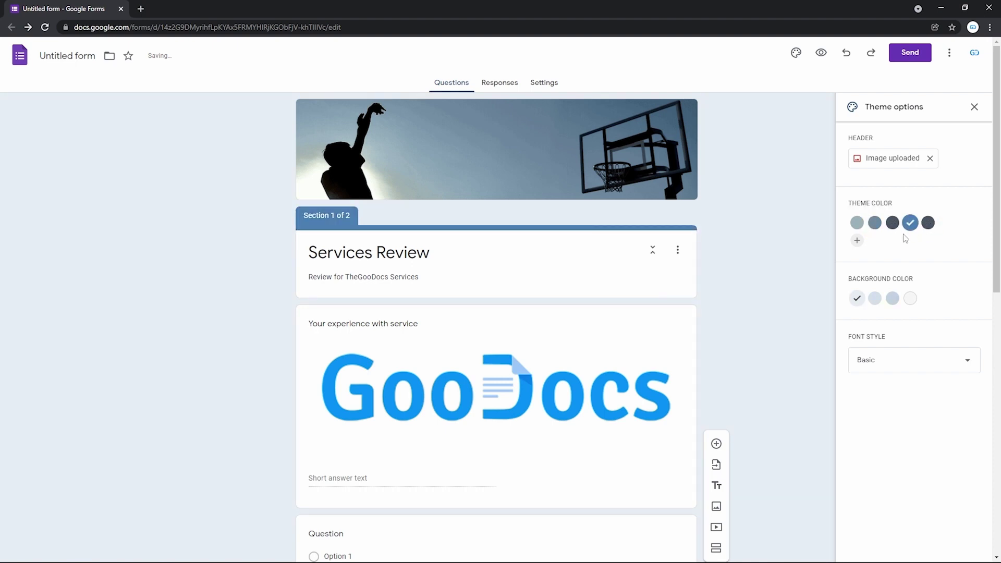
Try several background swatches, then set the page background to light blue.
{"action": "left_click", "coordinate": [876, 298]}
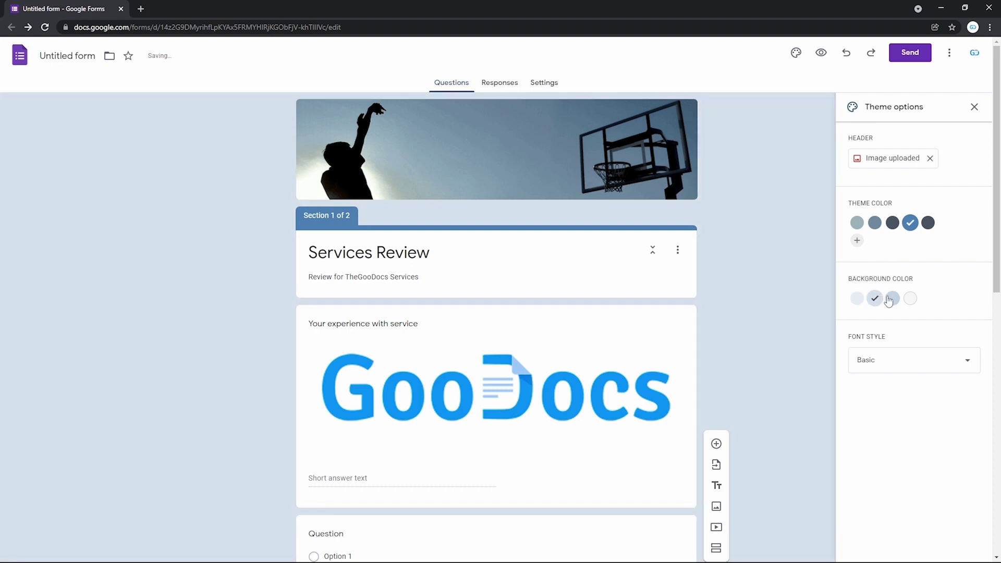
{"action": "left_click", "coordinate": [892, 299]}
{"action": "left_click", "coordinate": [911, 299]}
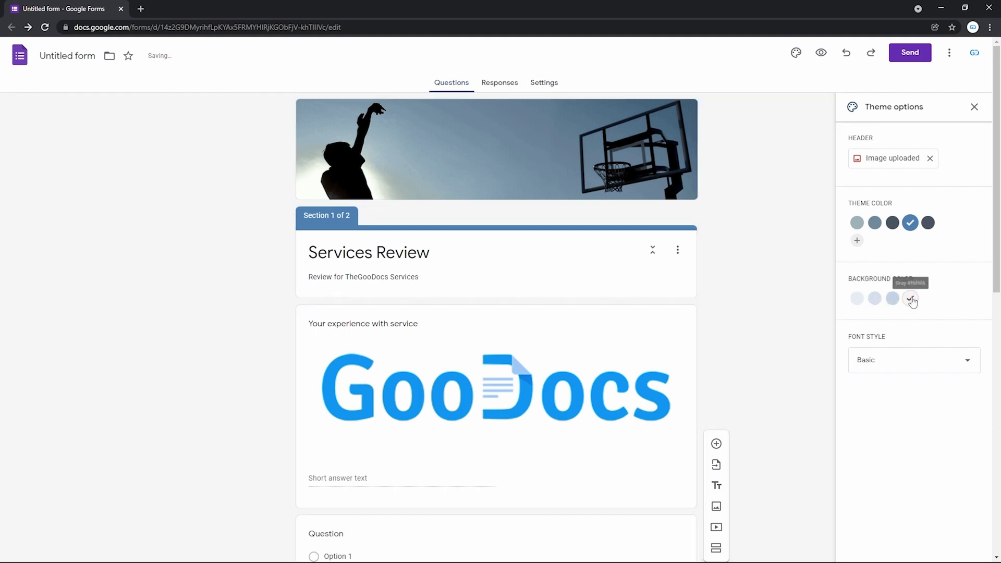
{"action": "left_click", "coordinate": [875, 298]}
Change the font style from Formal to Playful.
{"action": "left_click", "coordinate": [883, 363]}
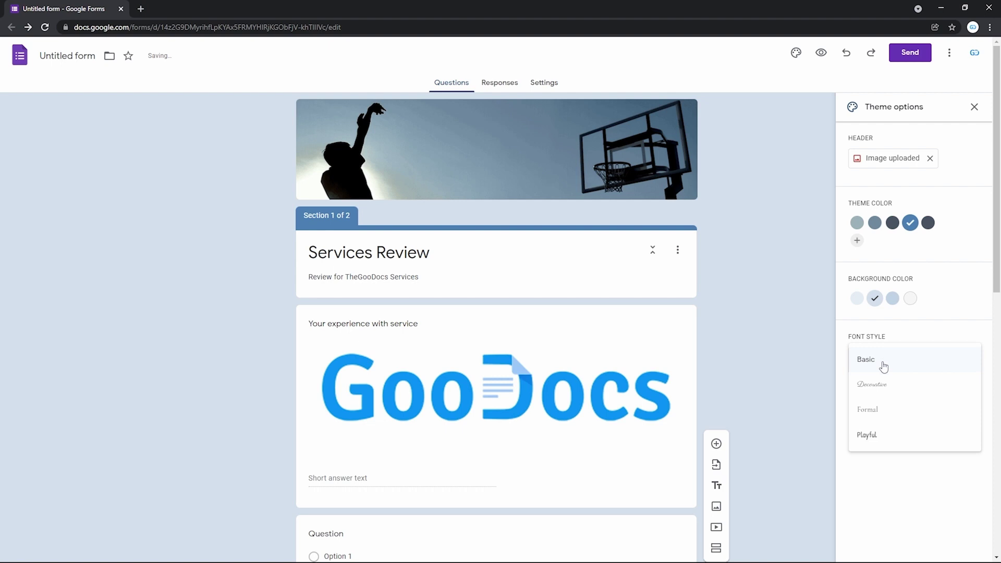
{"action": "left_click", "coordinate": [882, 411]}
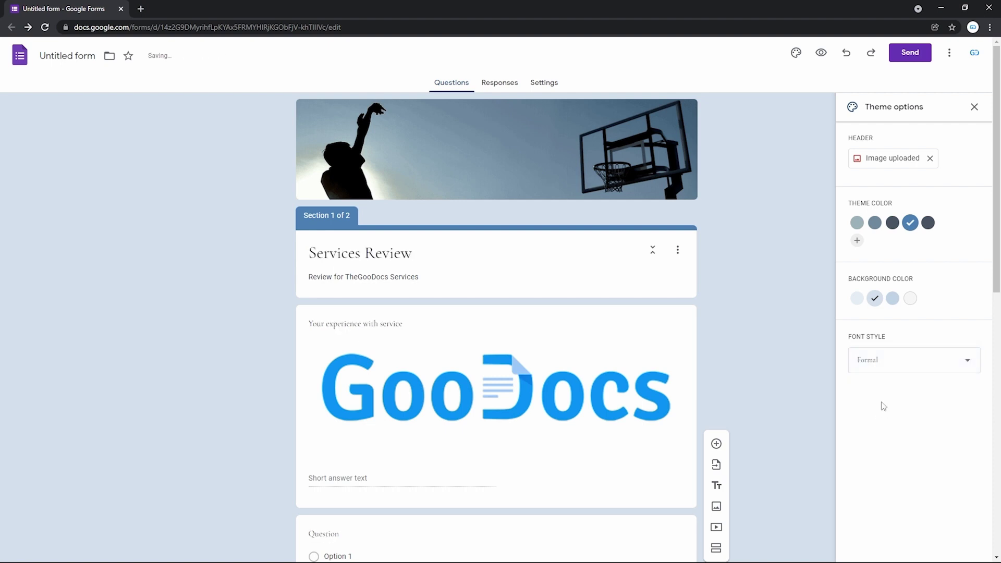
{"action": "left_click", "coordinate": [882, 366]}
{"action": "left_click", "coordinate": [879, 392]}
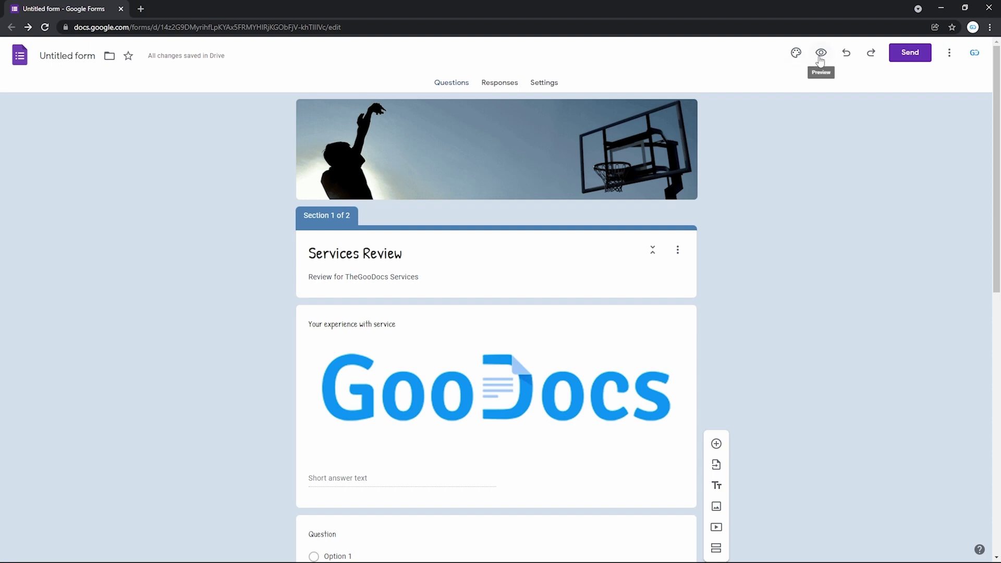
Preview 'Services Review' as a respondent, pick Option 1, then return to the editor tab.
{"action": "left_click", "coordinate": [820, 56]}
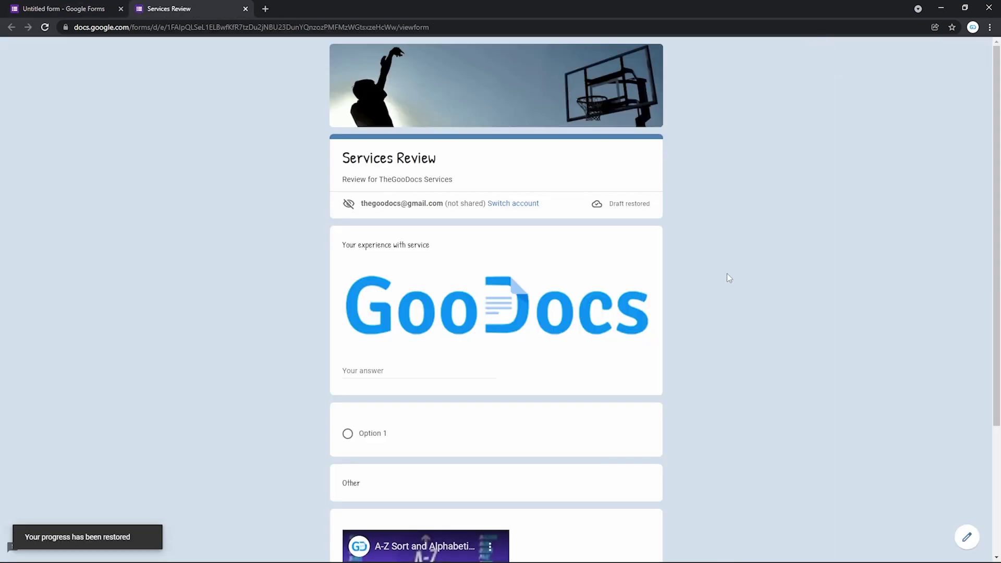
{"action": "scroll", "coordinate": [727, 273], "scroll_direction": "down", "scroll_amount": 3}
{"action": "scroll", "coordinate": [727, 274], "scroll_direction": "up", "scroll_amount": 3}
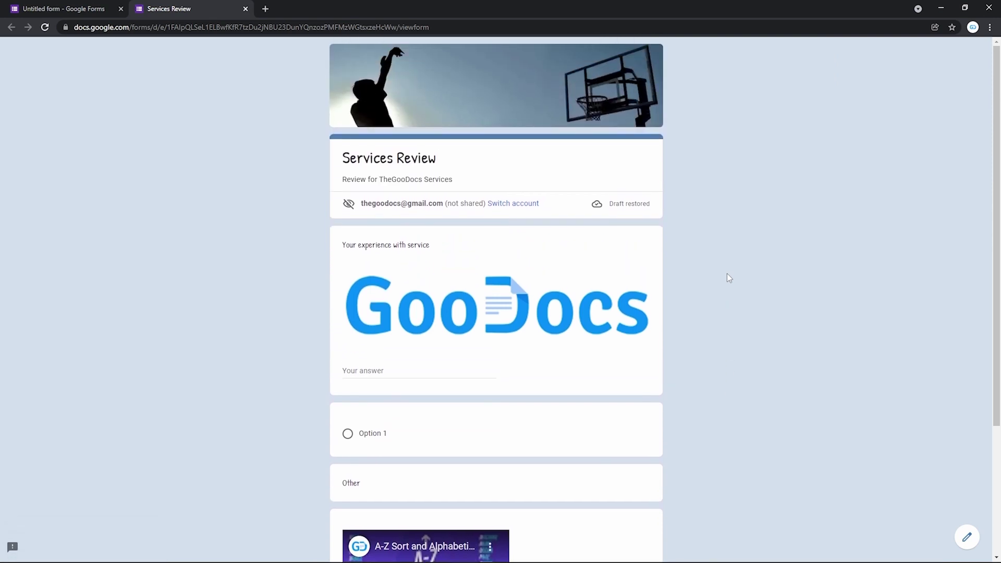
{"action": "scroll", "coordinate": [729, 278], "scroll_direction": "down", "scroll_amount": 2}
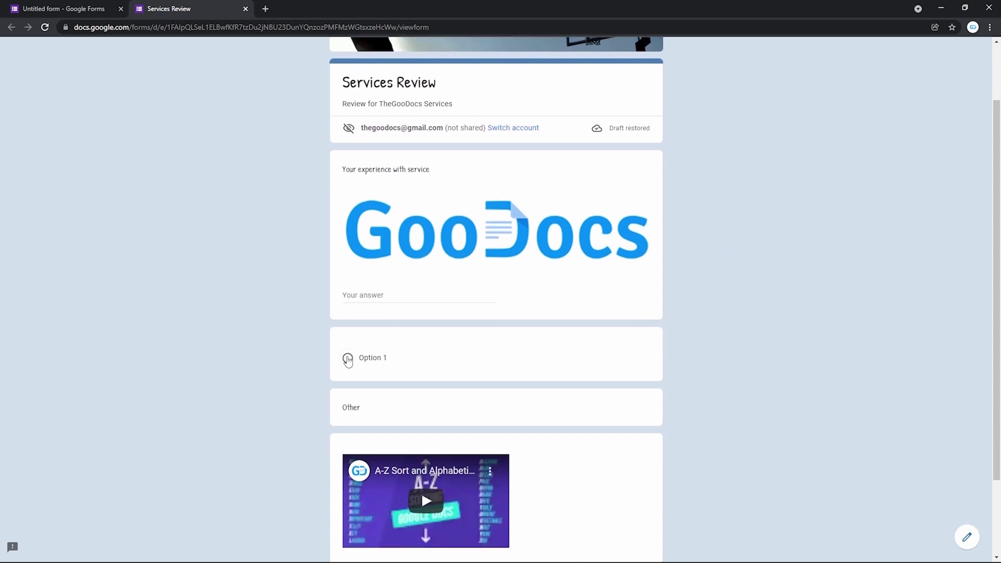
{"action": "left_click", "coordinate": [347, 358]}
{"action": "scroll", "coordinate": [744, 313], "scroll_direction": "down", "scroll_amount": 2}
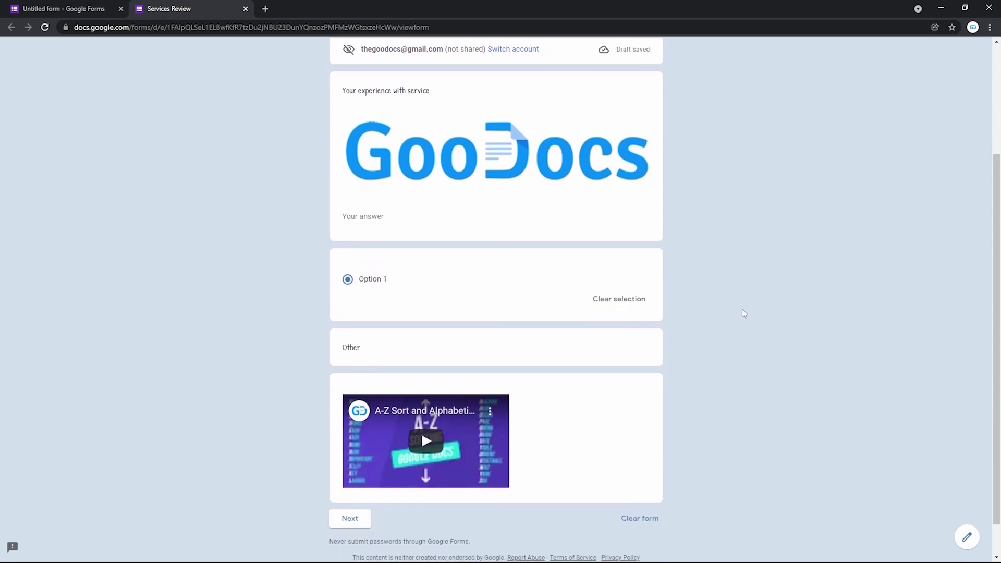
{"action": "key", "text": "ctrl+shift+Tab"}
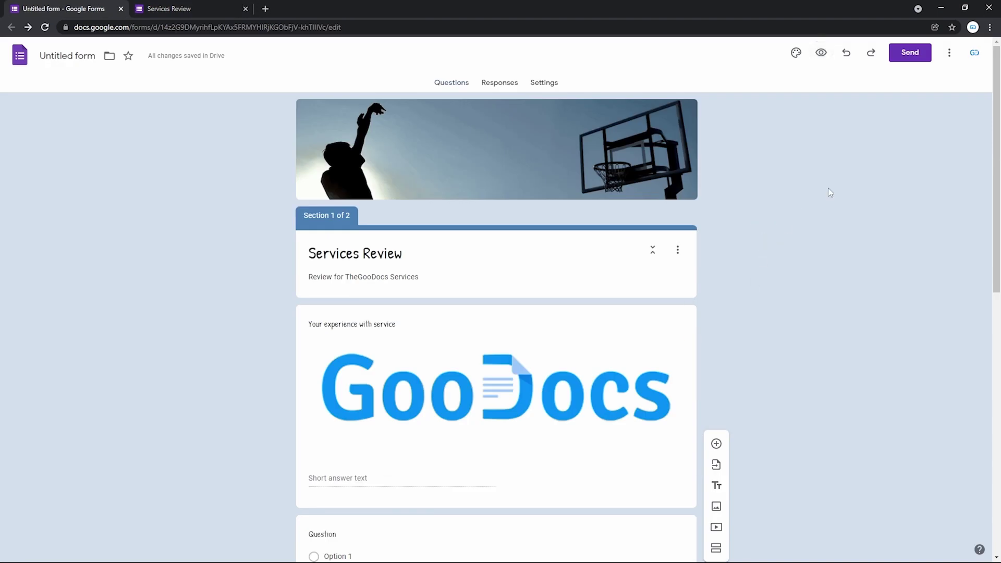
Bring up the Send form dialog and toggle Collect emails on, then back off.
{"action": "left_click", "coordinate": [911, 59]}
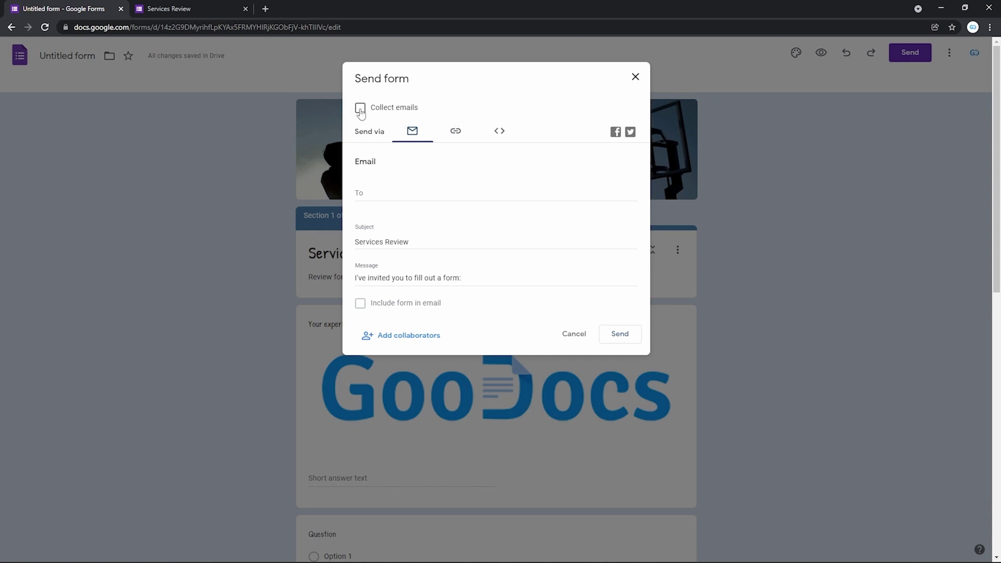
{"action": "left_click", "coordinate": [360, 110]}
{"action": "left_click", "coordinate": [360, 109]}
Check the email To, Subject and Message fields and the Add collaborators settings.
{"action": "left_click", "coordinate": [375, 192]}
{"action": "left_click", "coordinate": [381, 242]}
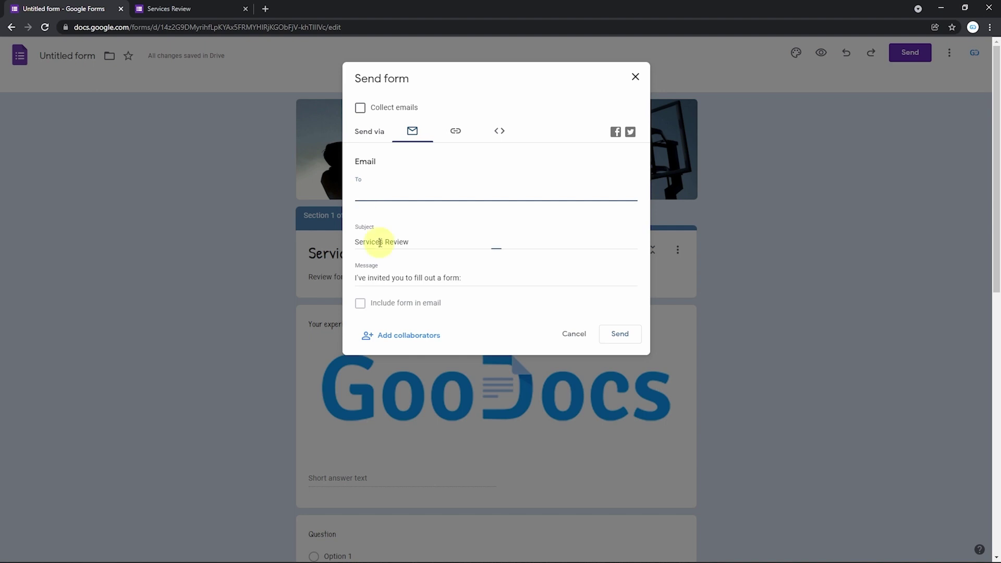
{"action": "left_click", "coordinate": [391, 277]}
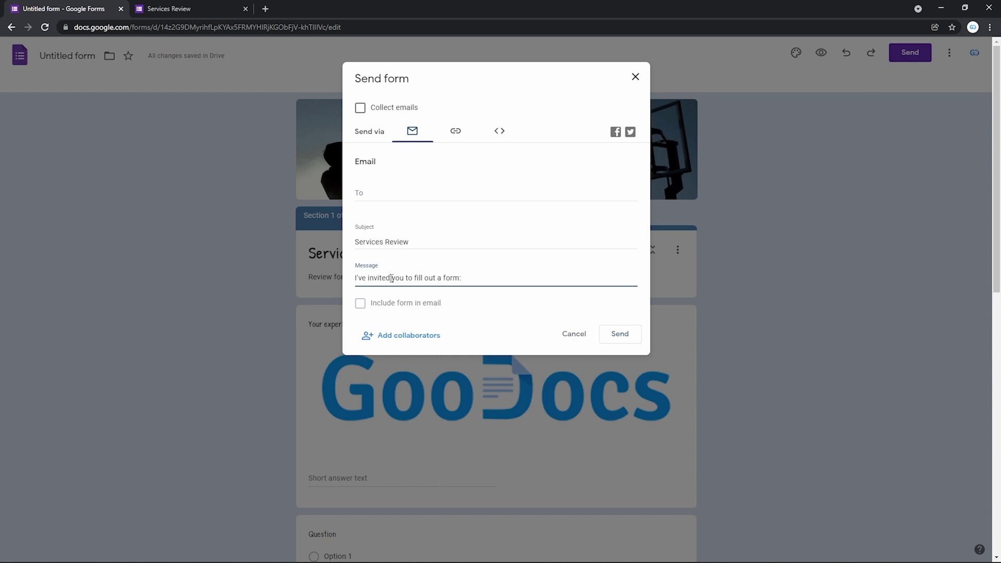
{"action": "left_click", "coordinate": [394, 336]}
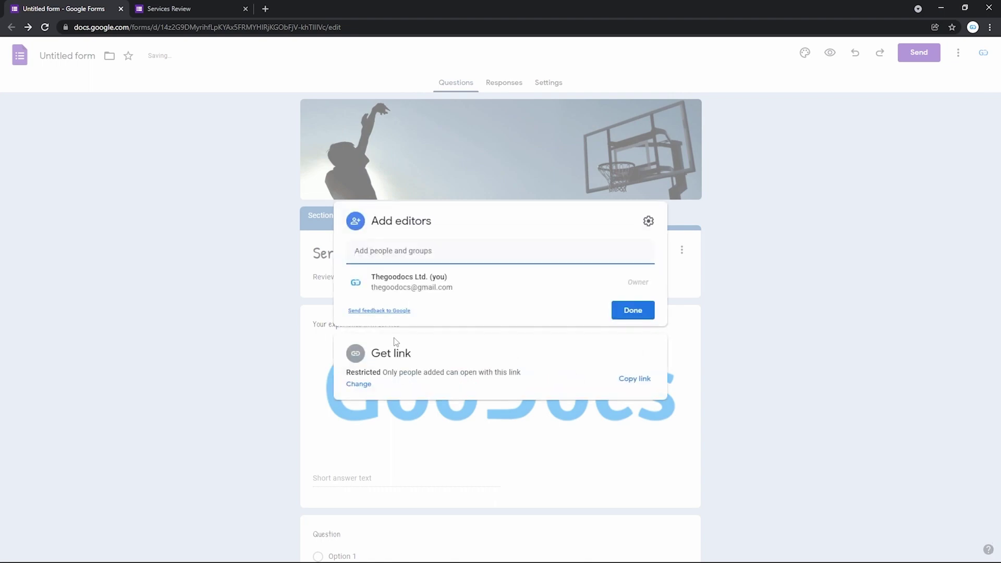
{"action": "left_click", "coordinate": [401, 356]}
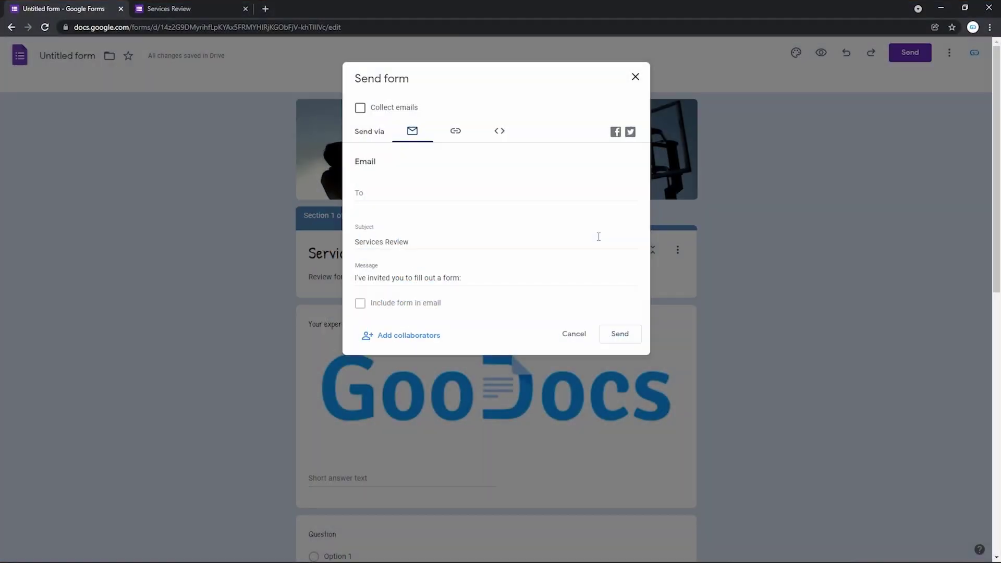
Select the form's share URL, then its 640×1028 iframe embed HTML code.
{"action": "left_click", "coordinate": [455, 132]}
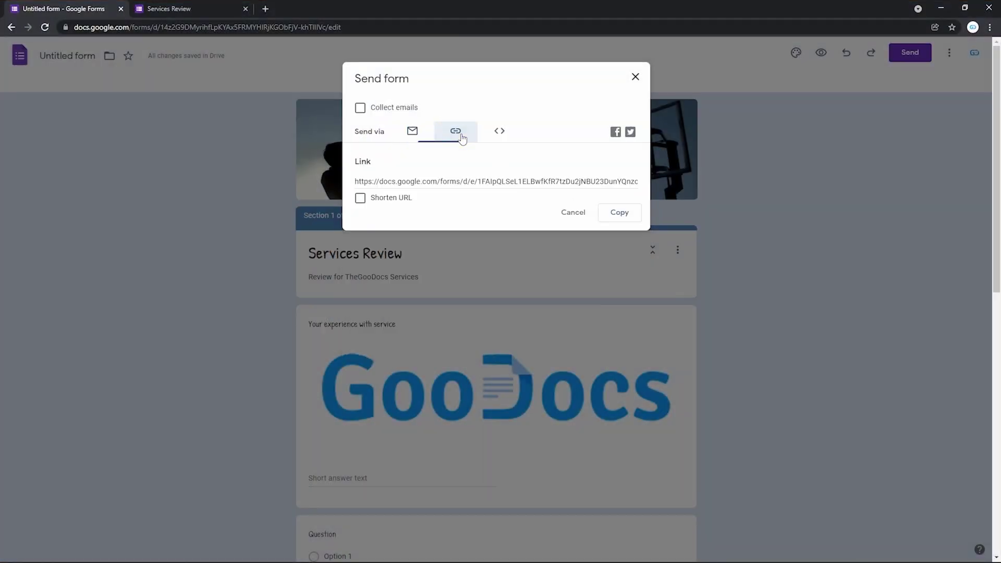
{"action": "left_click", "coordinate": [428, 182]}
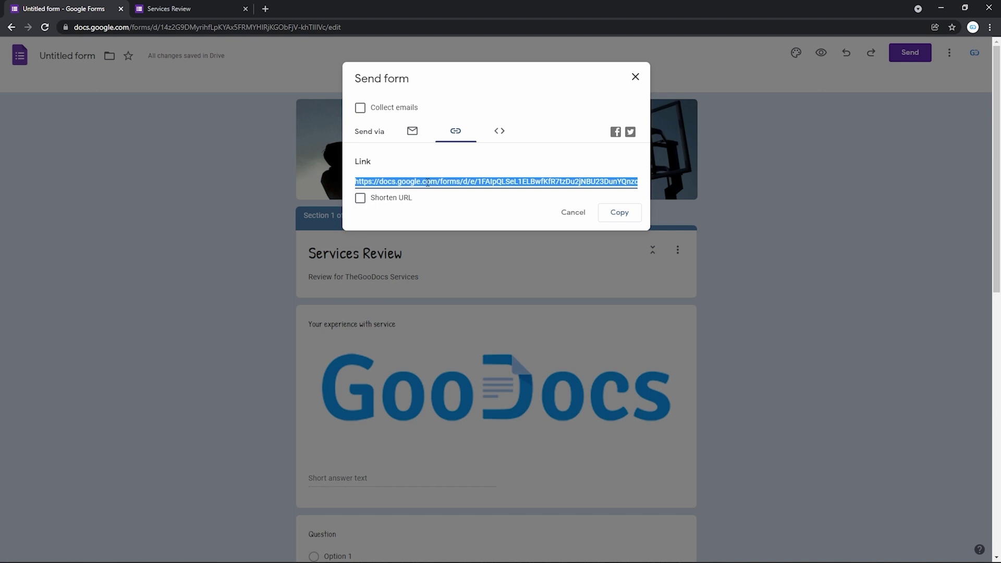
{"action": "left_click", "coordinate": [499, 131]}
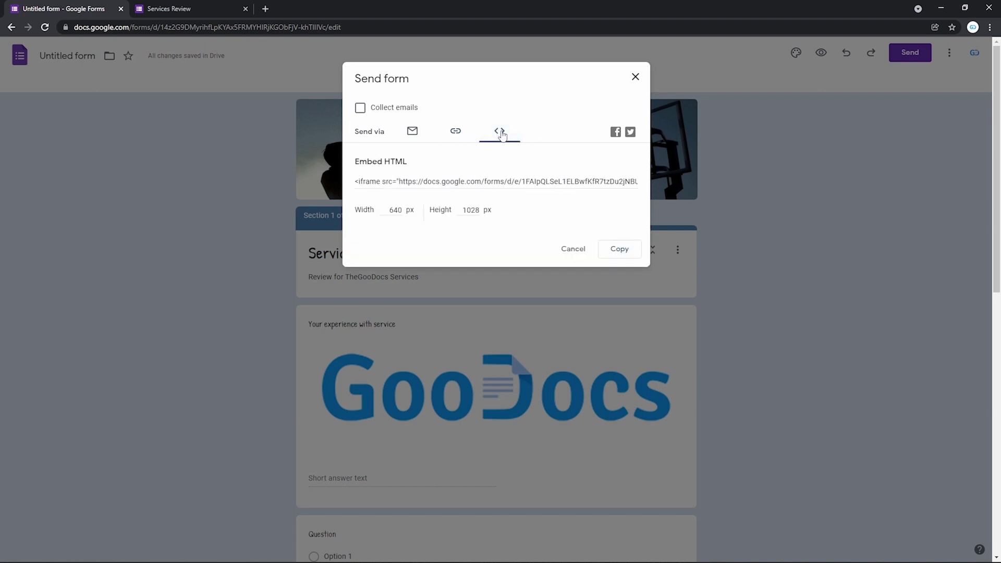
{"action": "left_click", "coordinate": [477, 181]}
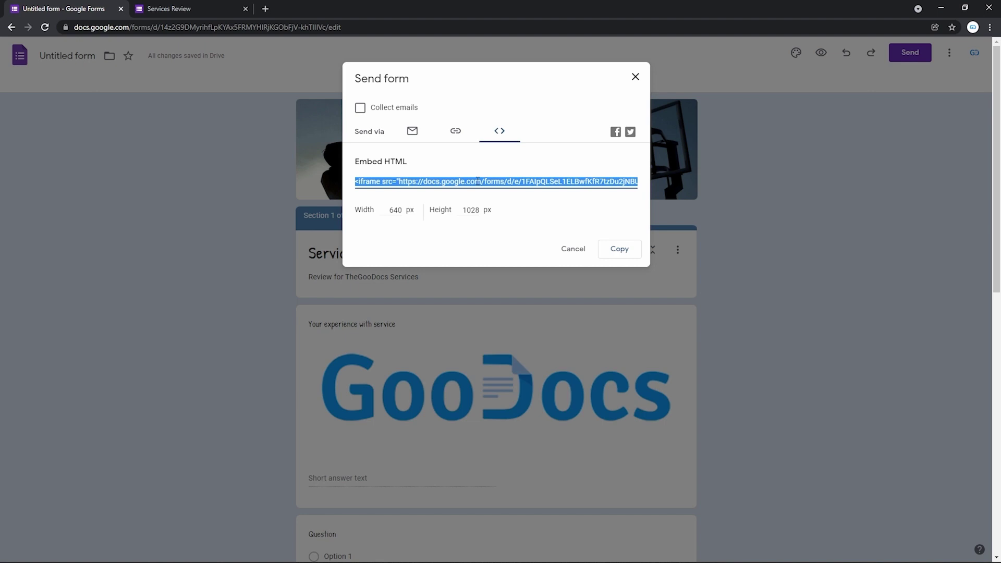
Close the Send form dialog, check Responses, then view the Settings page.
{"action": "key", "text": "Escape"}
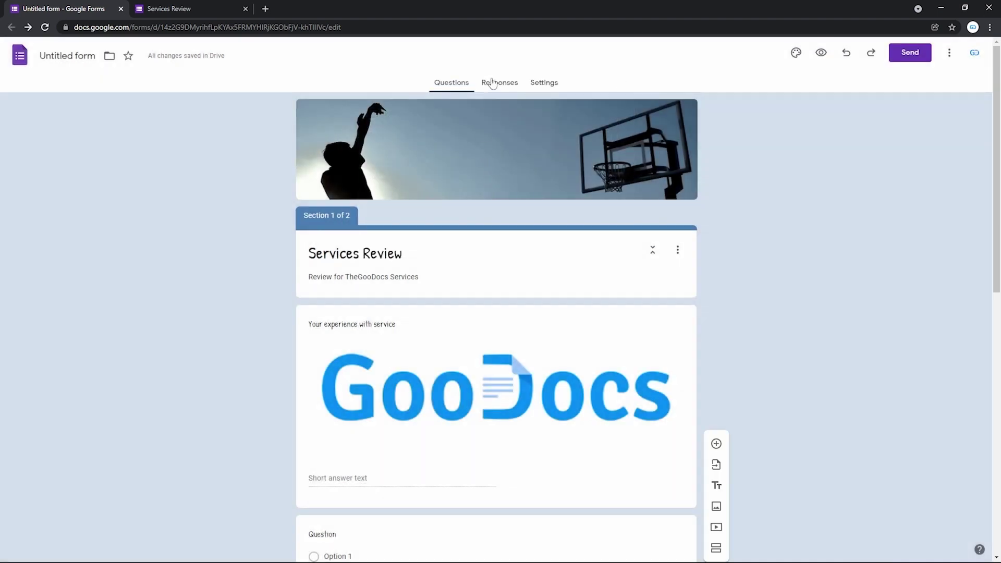
{"action": "left_click", "coordinate": [495, 82]}
{"action": "left_click", "coordinate": [550, 86]}
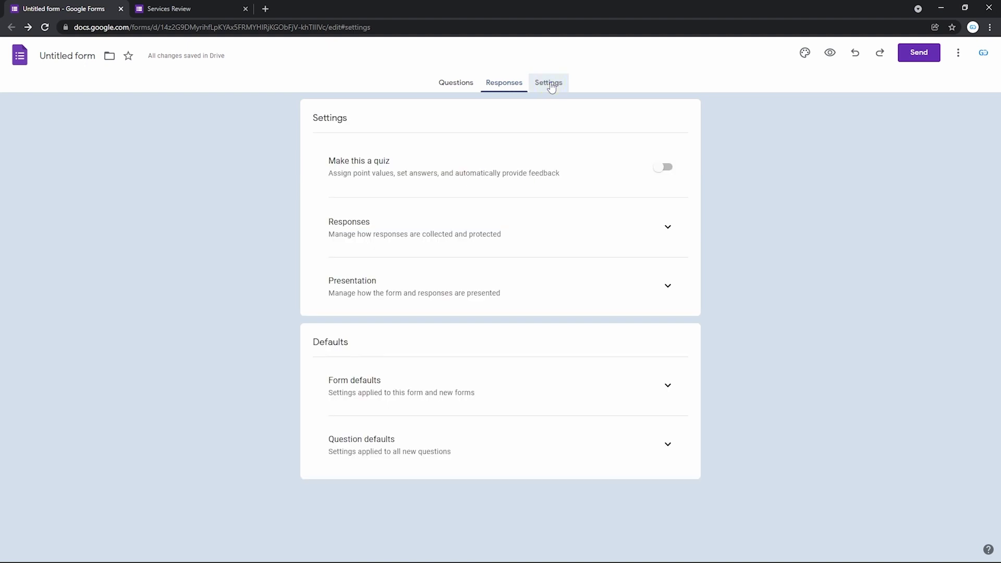